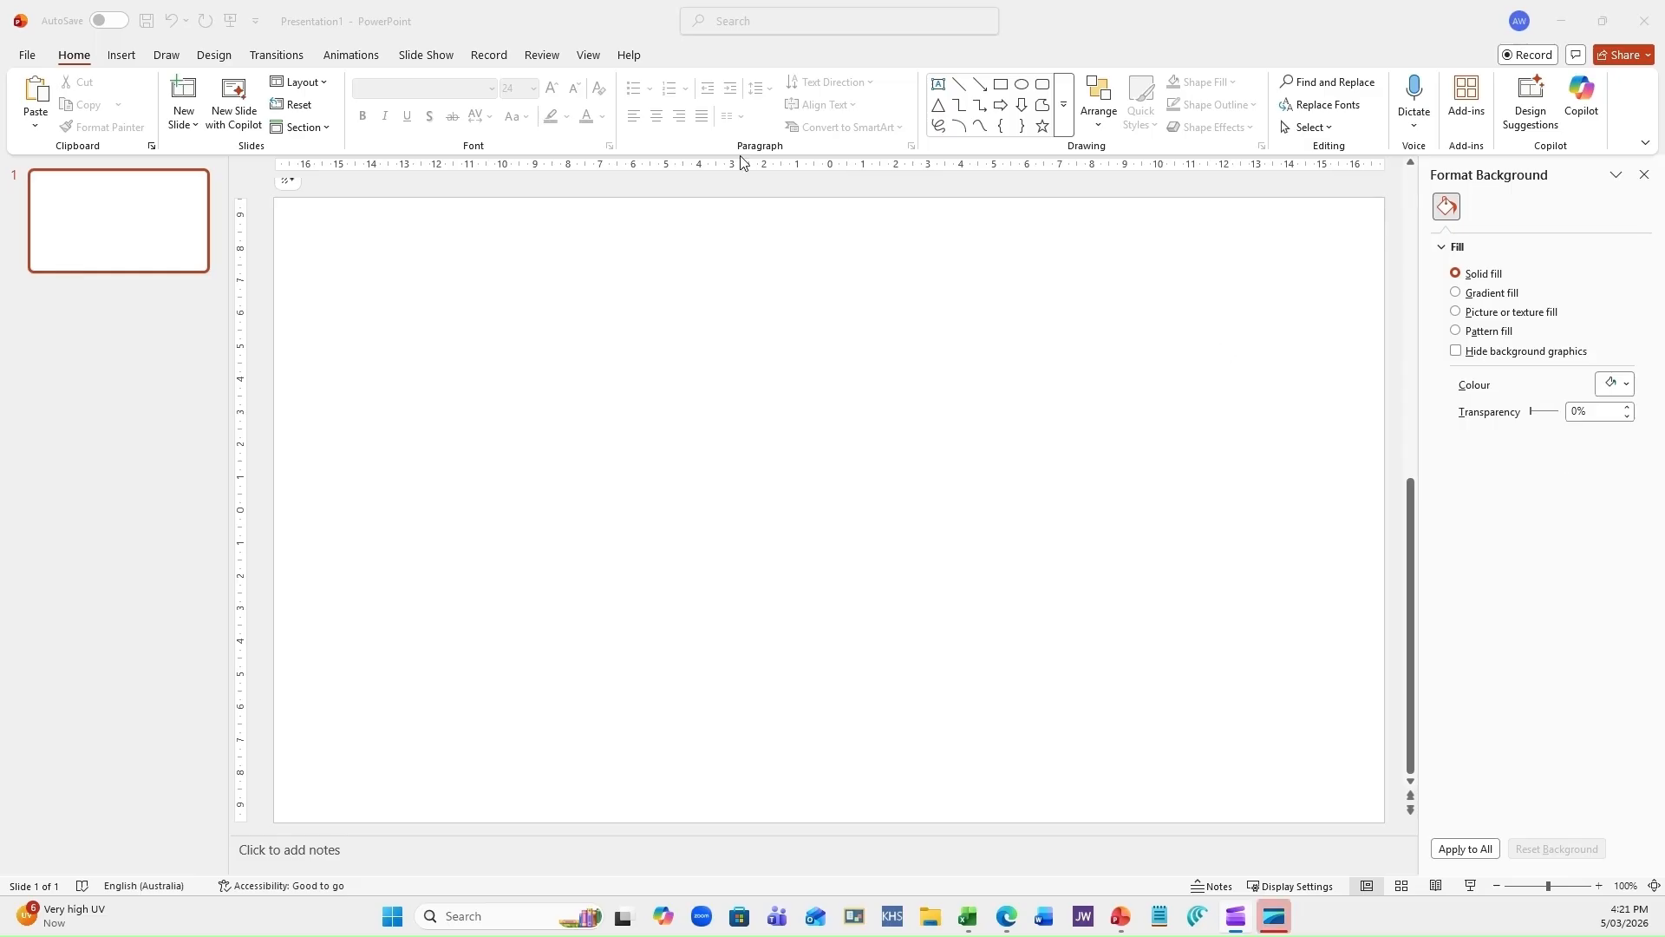
# Insert a Stacked Bar chart on the blank slide.
pyautogui.click(122, 57)
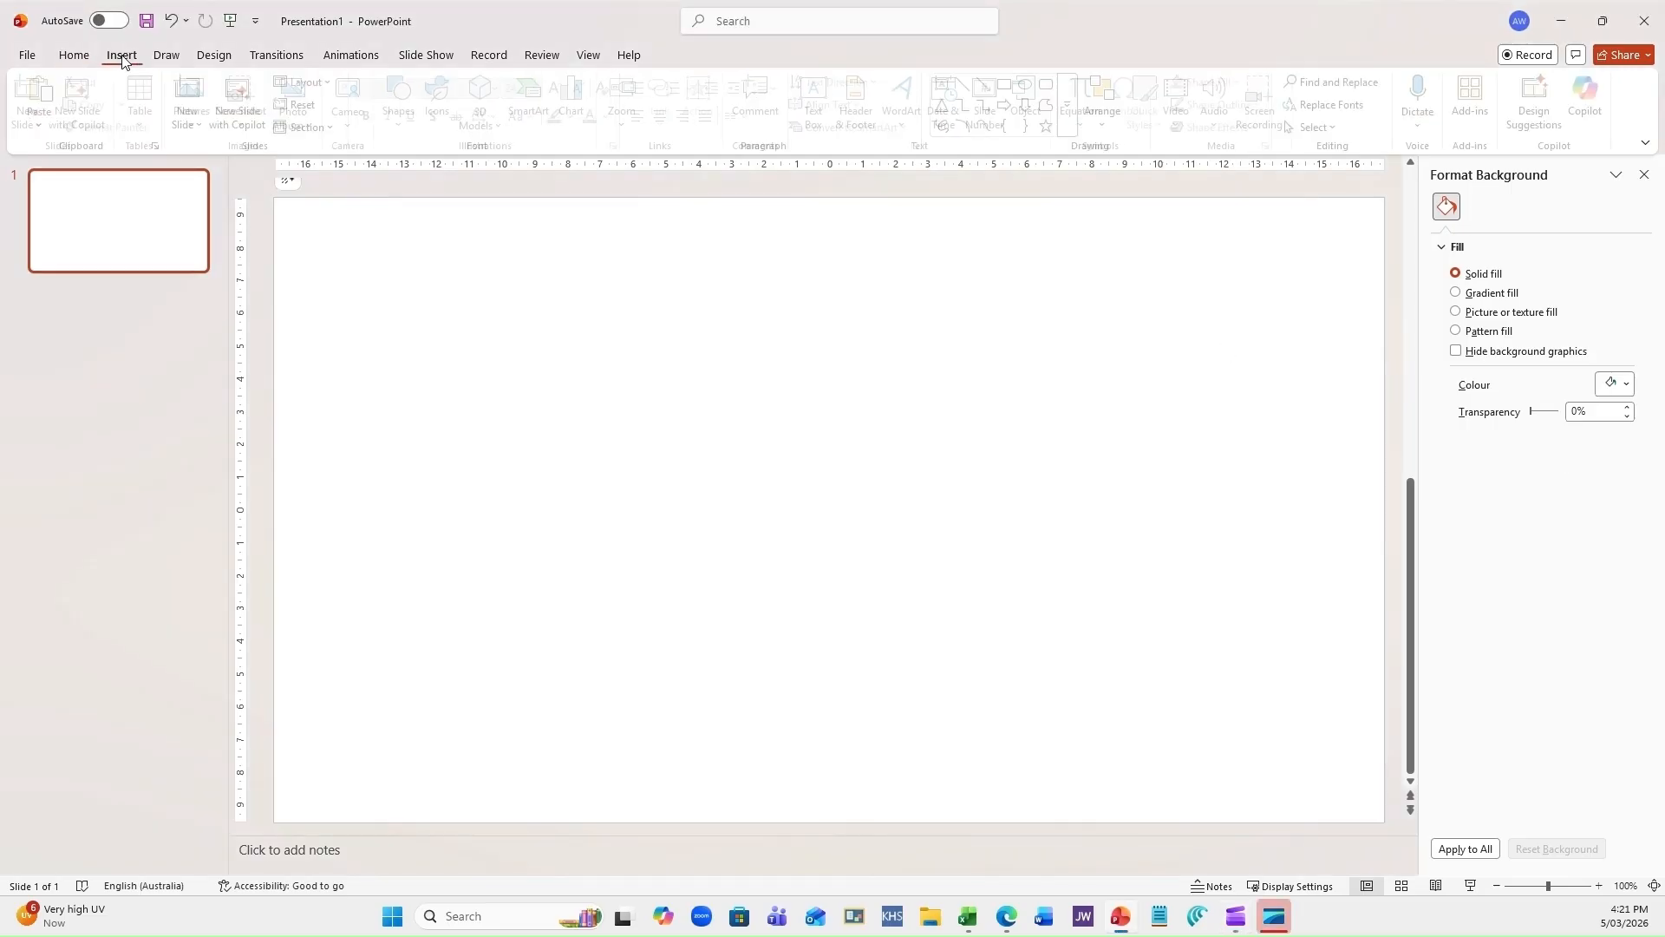
pyautogui.click(579, 95)
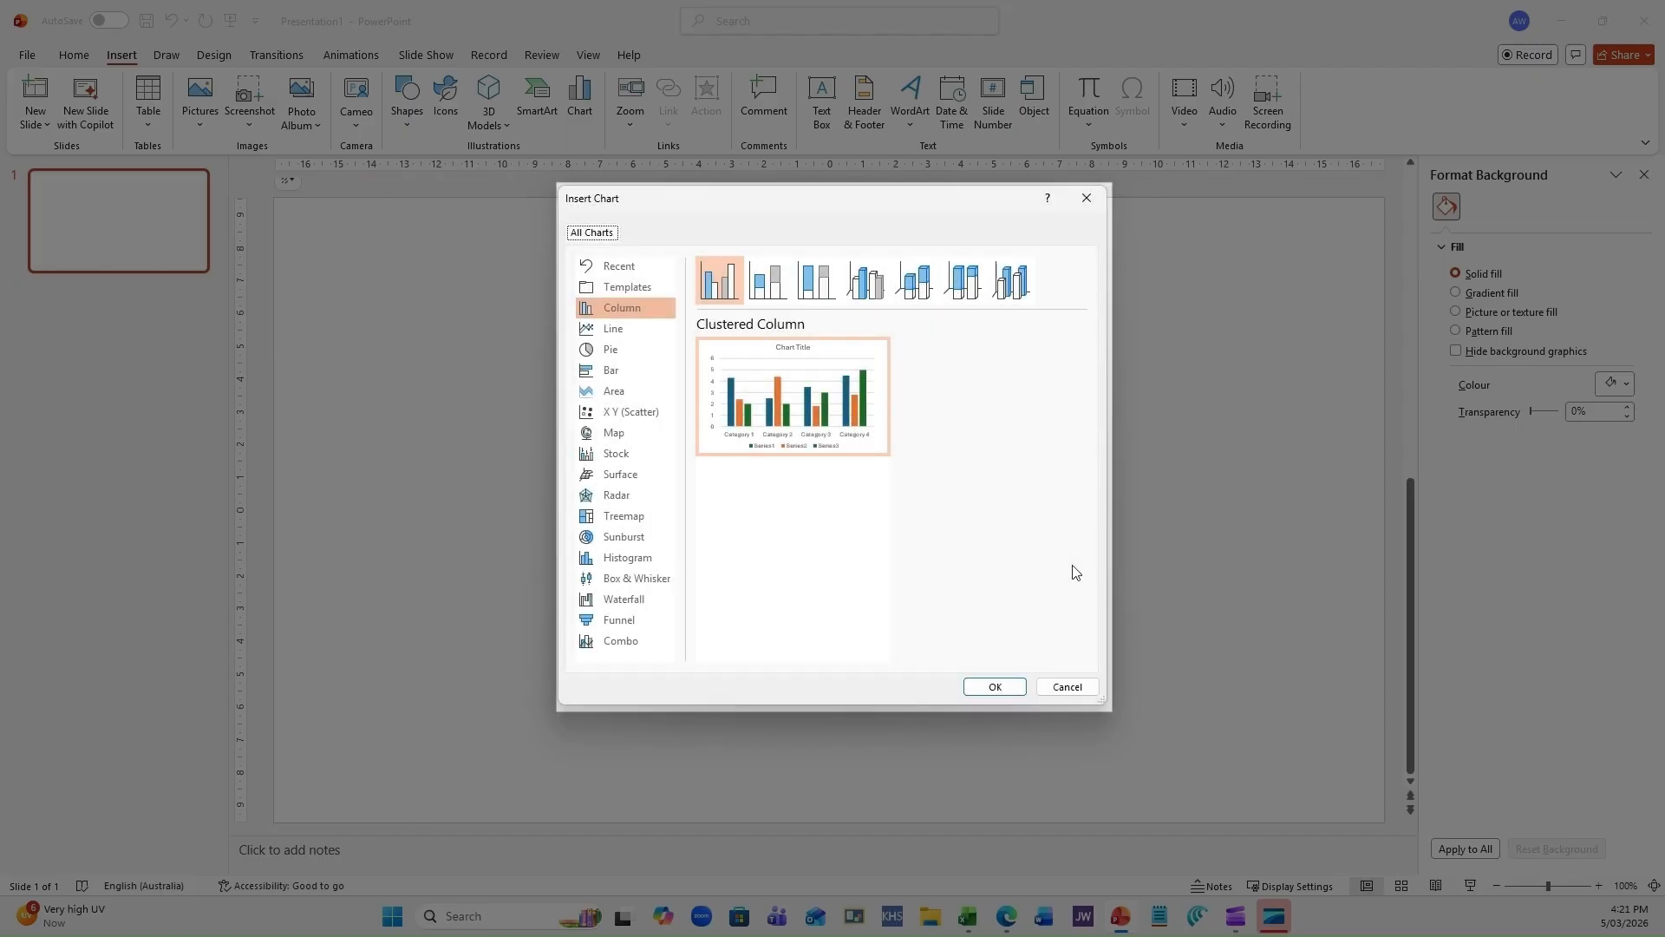
pyautogui.click(607, 371)
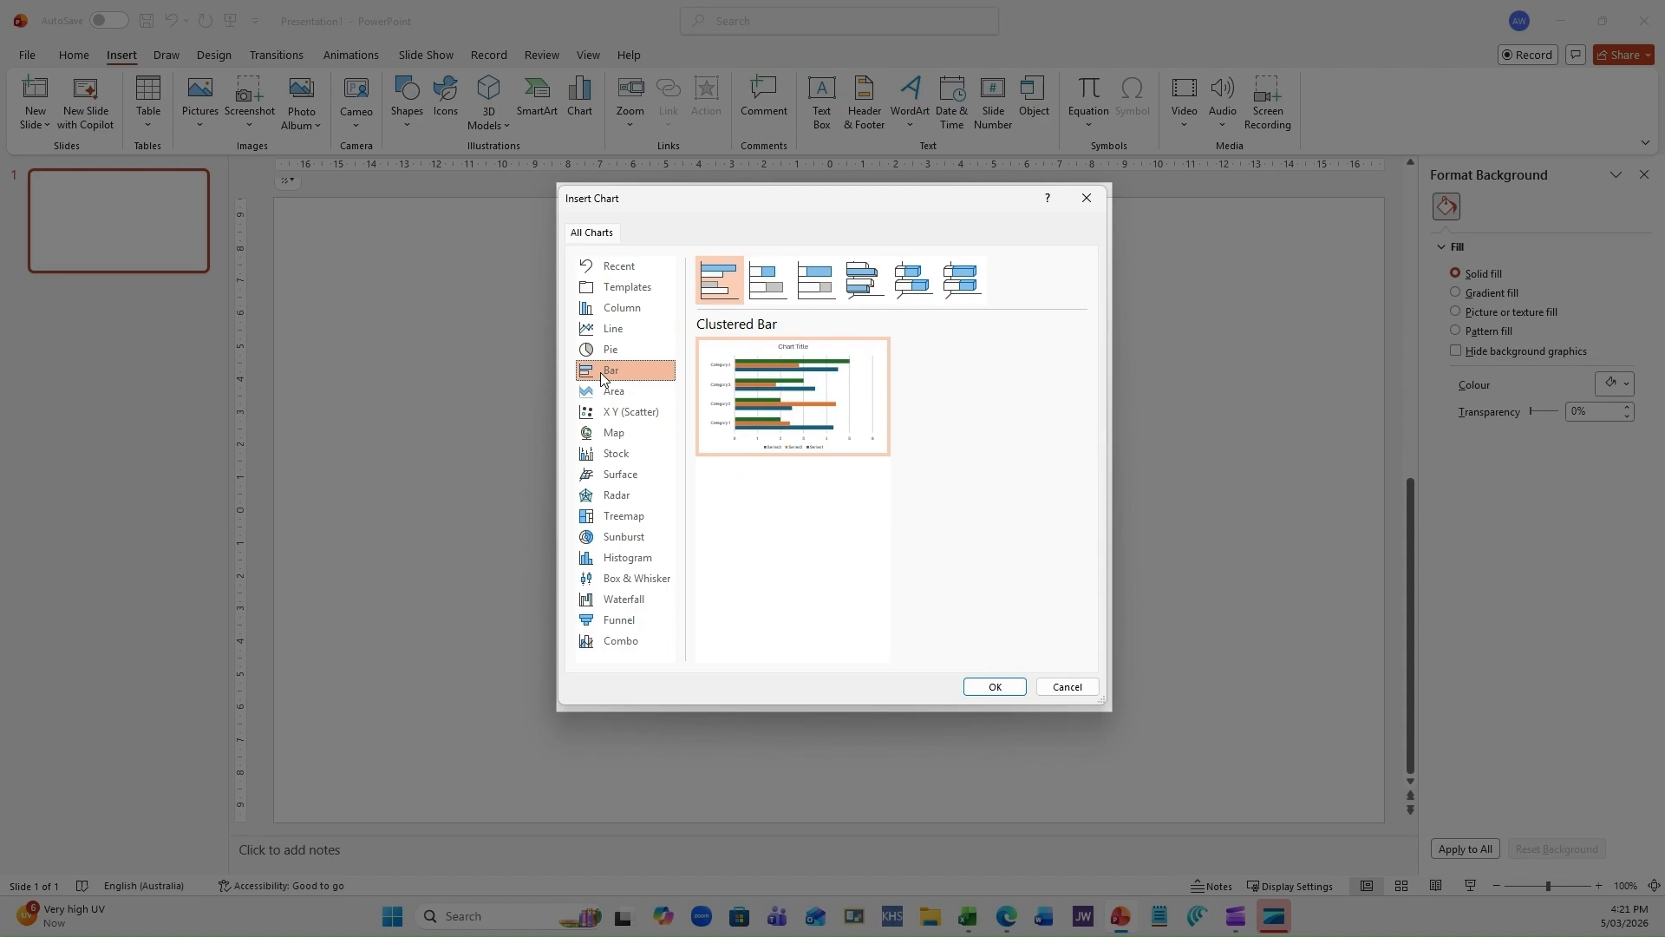
pyautogui.click(764, 280)
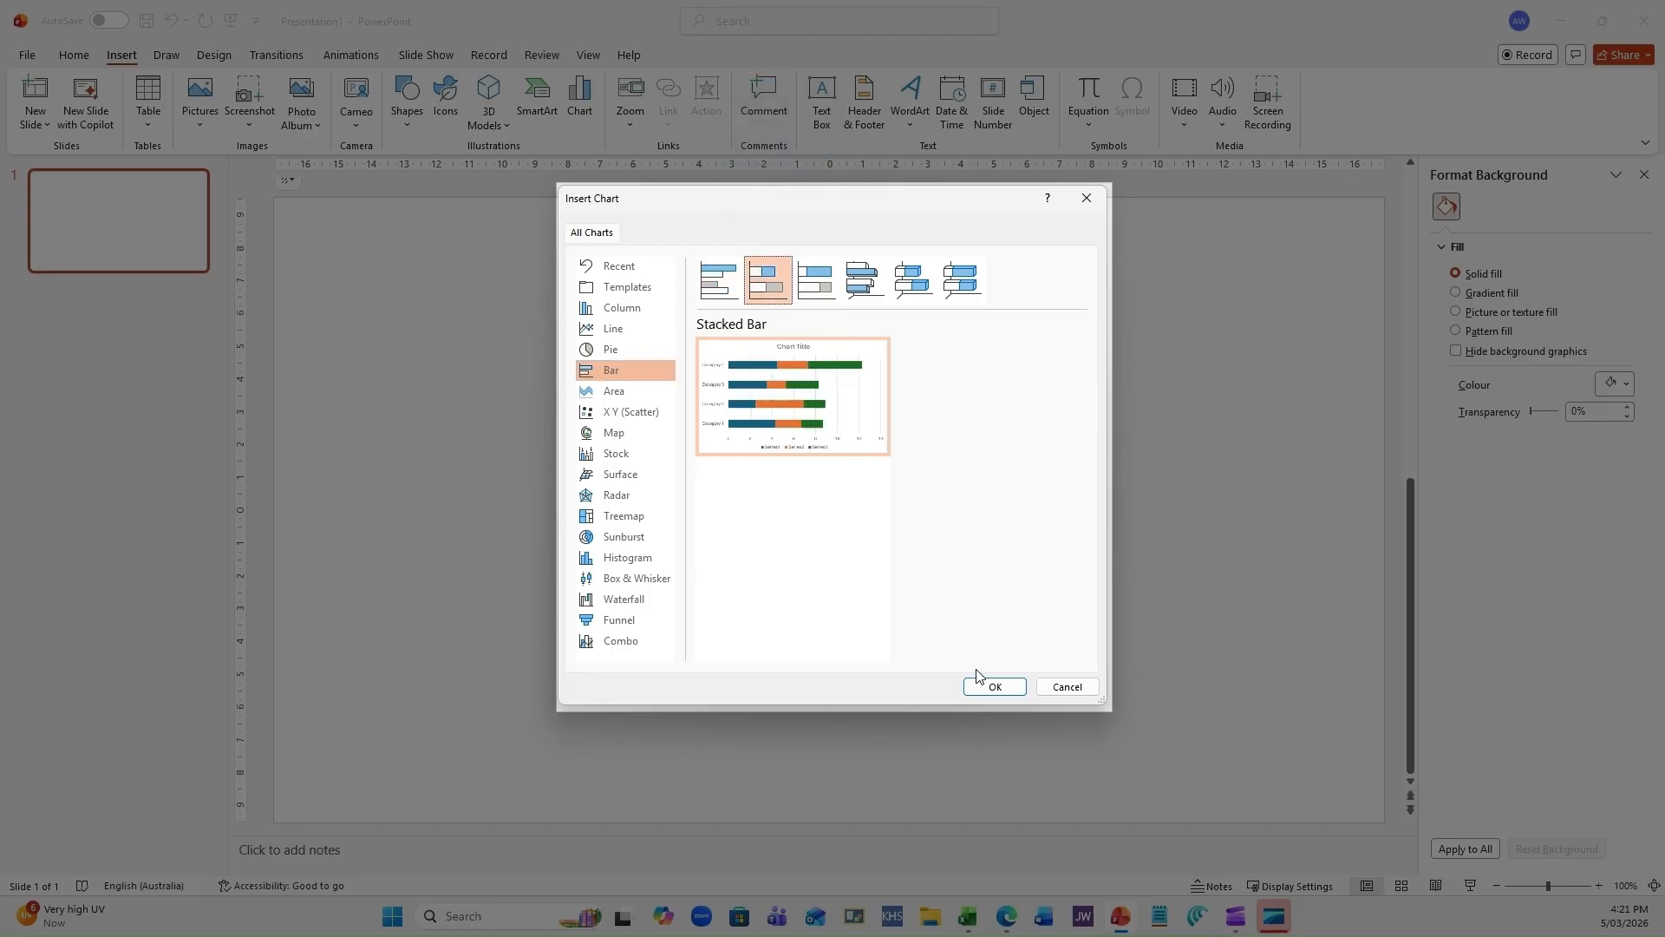
pyautogui.click(994, 686)
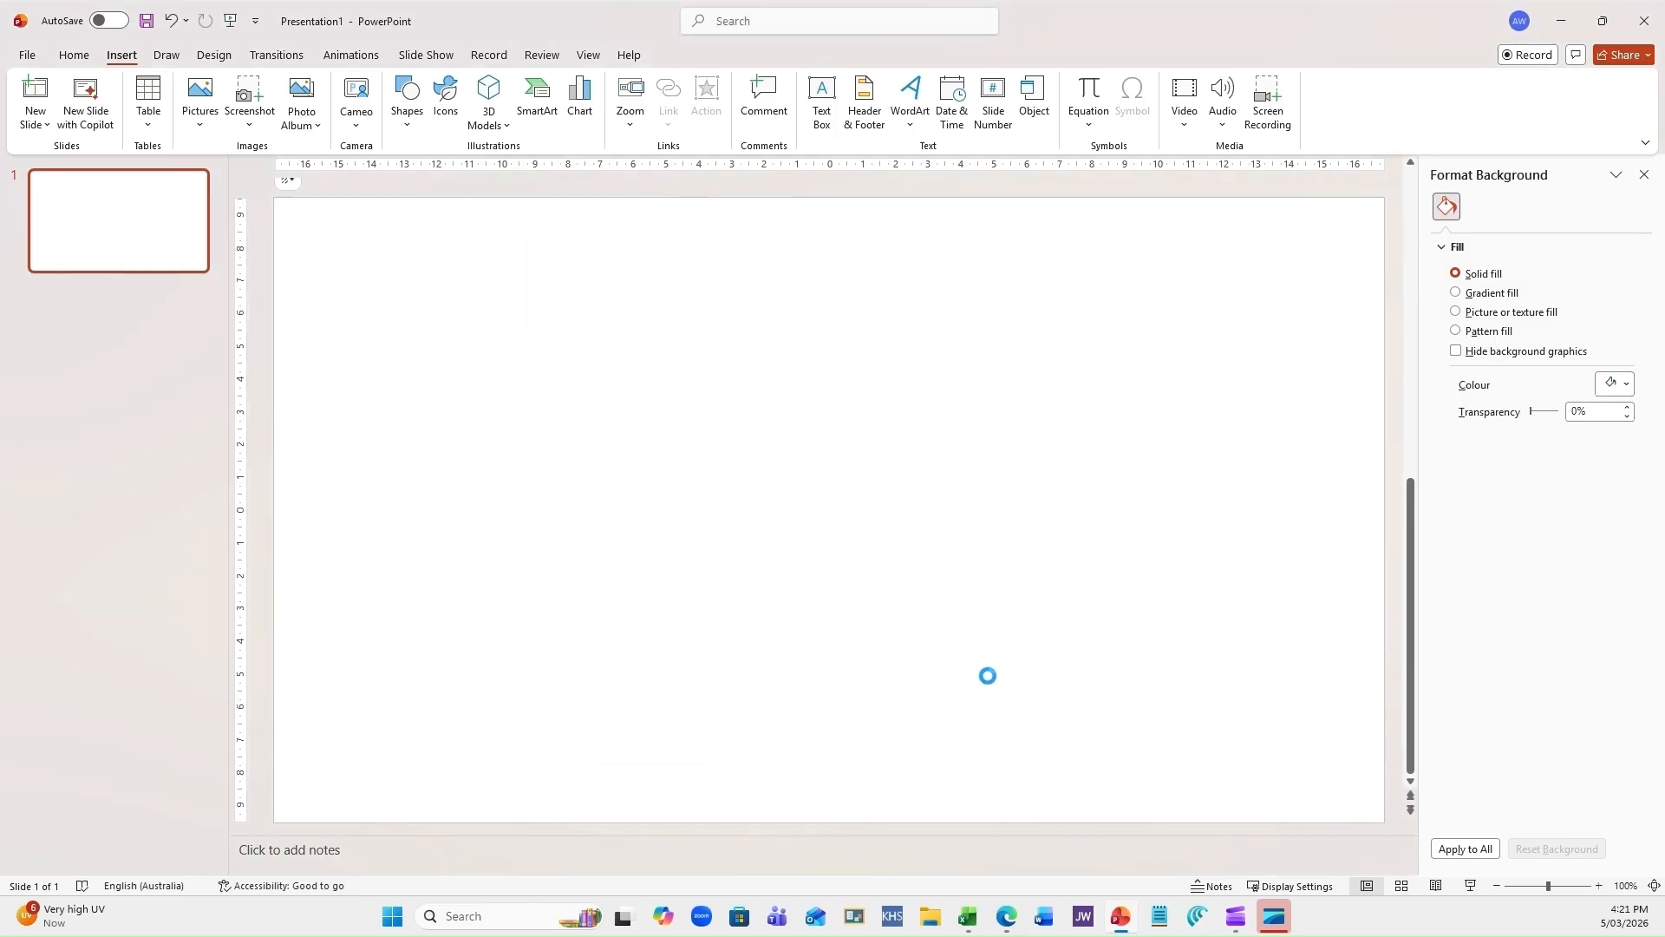
# Move the chart data window away from the chart, narrow it and extend its height to show more rows.
pyautogui.moveTo(986, 50); pyautogui.dragTo(486, 80)
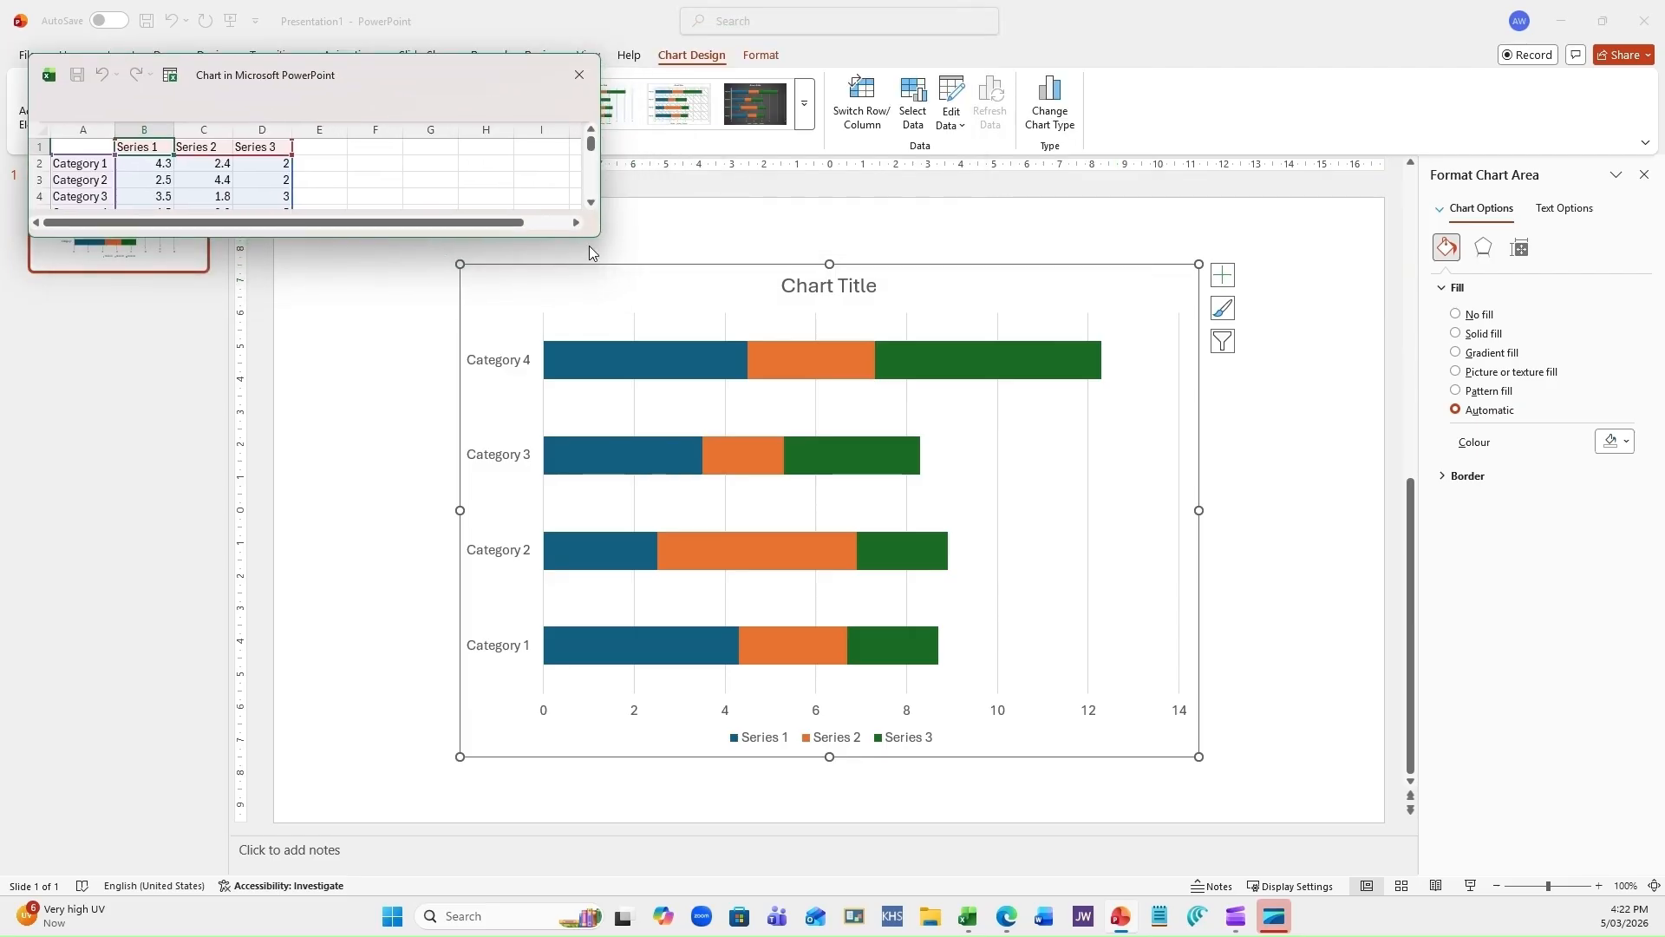
pyautogui.moveTo(603, 161); pyautogui.dragTo(444, 164)
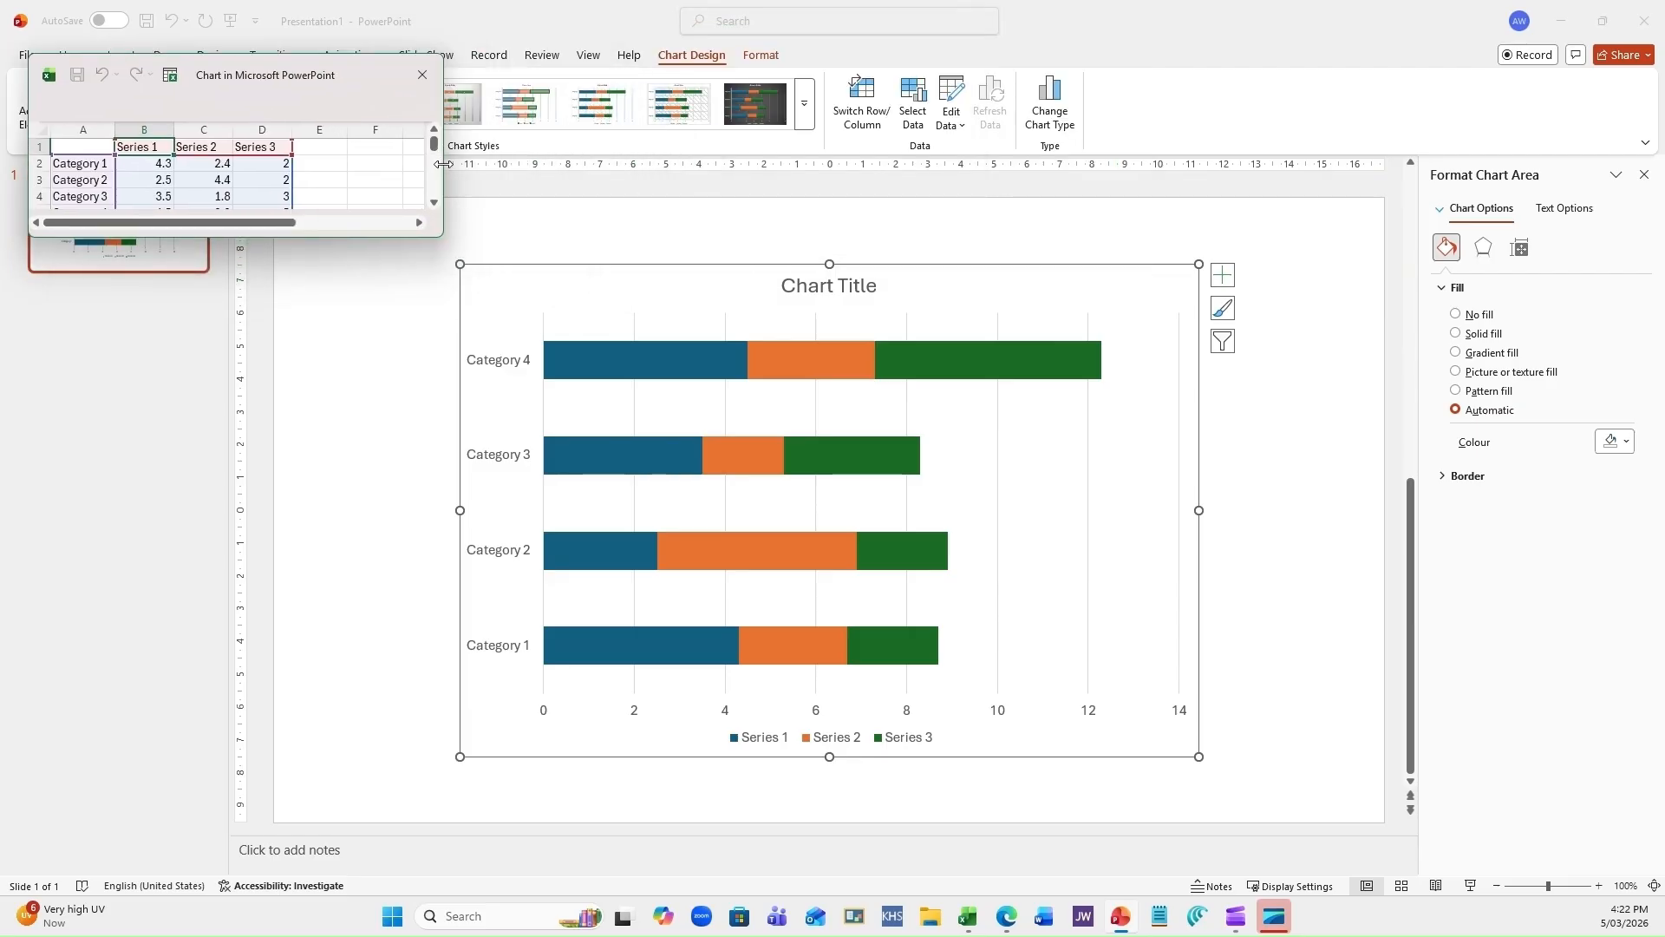
pyautogui.moveTo(388, 238); pyautogui.dragTo(388, 477)
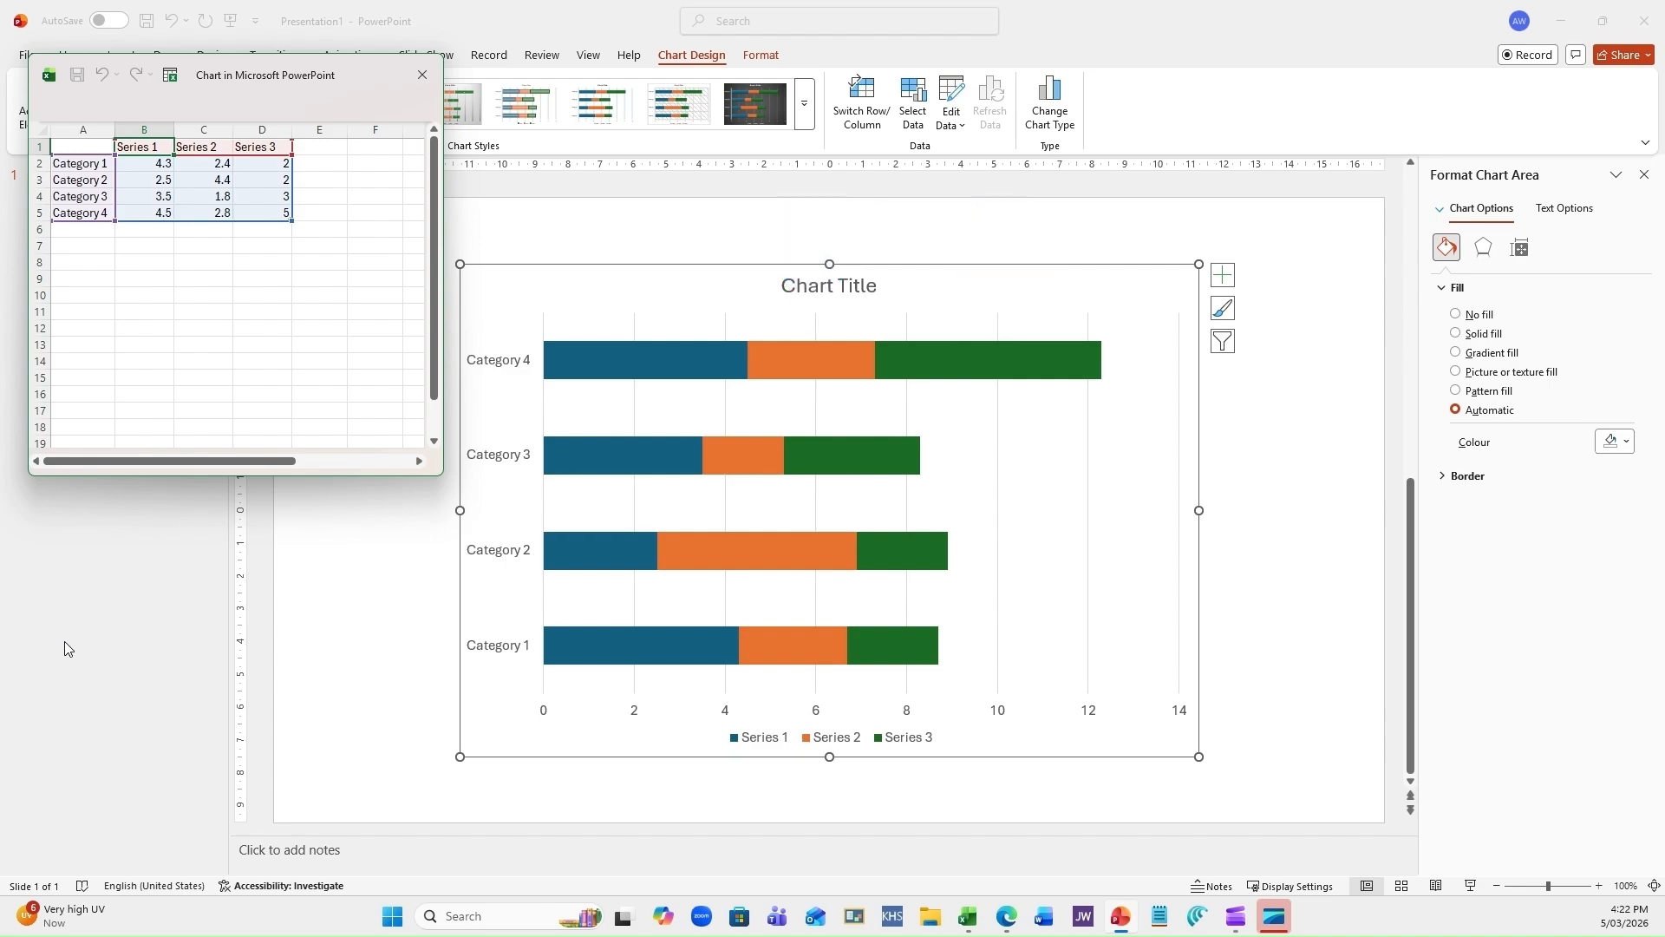
# Fill the chart data with Start, Finish and Duration headings, Summary Task and Tasks 1 to 7, and their dates from 5/03/2026 to 5/03/2027.
pyautogui.write('Start\tFinish\tDuration Summary Task\t5/03/2026\t5/03/2027 Task 1\t5/03/2026\t5/04/2026 Task 2\t5/04/2026\t5/05/2026 Task 3\t5/05/2026\t5/07/2026 Task 4\t5/07/2026\t5/10/2026 Task 5\t5/10/2026\t5/11/2026 Task 6\t5/11/2026\t5/01/2027 Task 7\t5/01/2027\t5/03/2027')
pyautogui.click(236, 396)
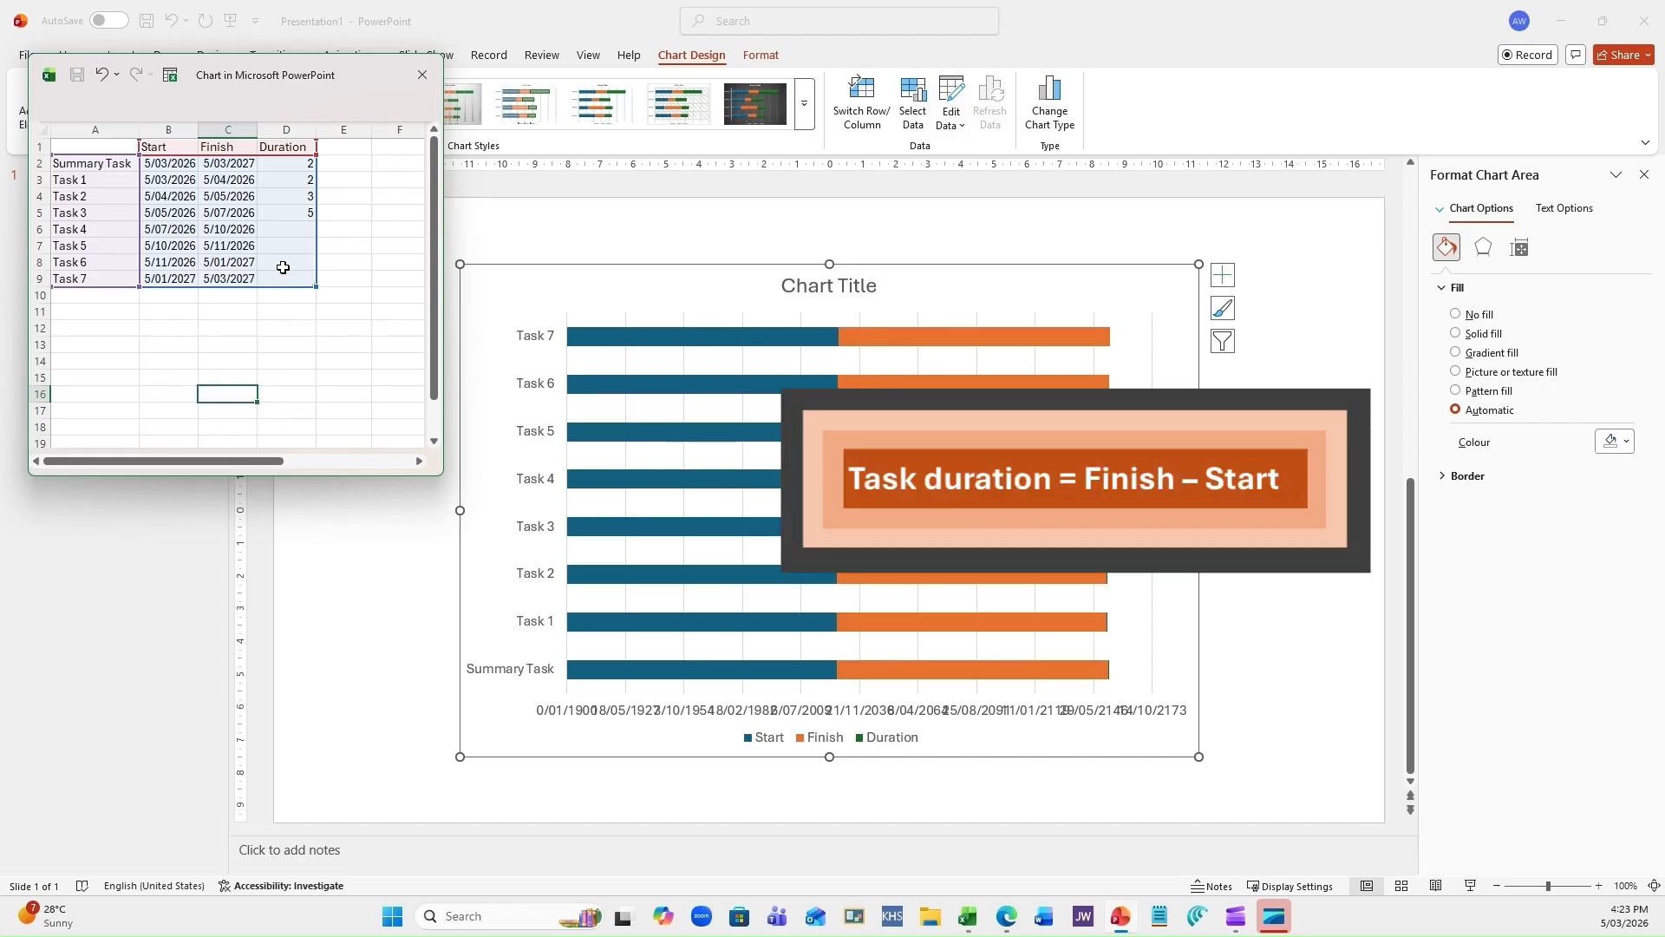
# Enter the durations 365 for Summary Task and 31, 30, 61, 92, 31, 61 and 59 for Tasks 1 to 7.
pyautogui.click(295, 164)
pyautogui.write('365')
pyautogui.press('Return')
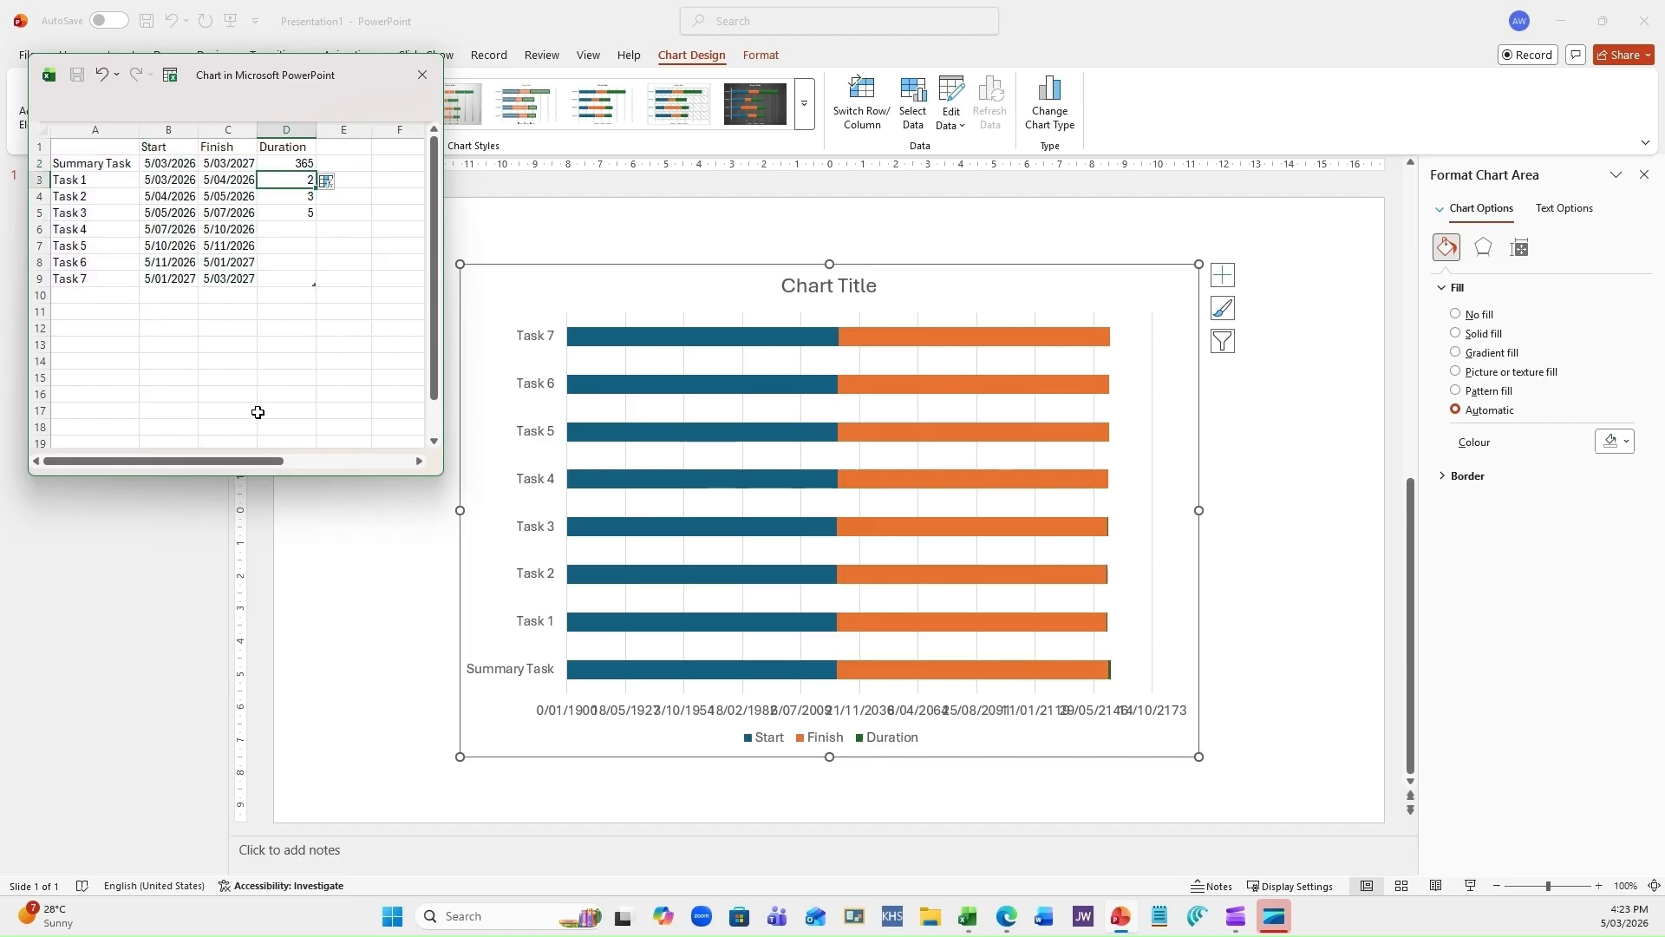
pyautogui.click(331, 187)
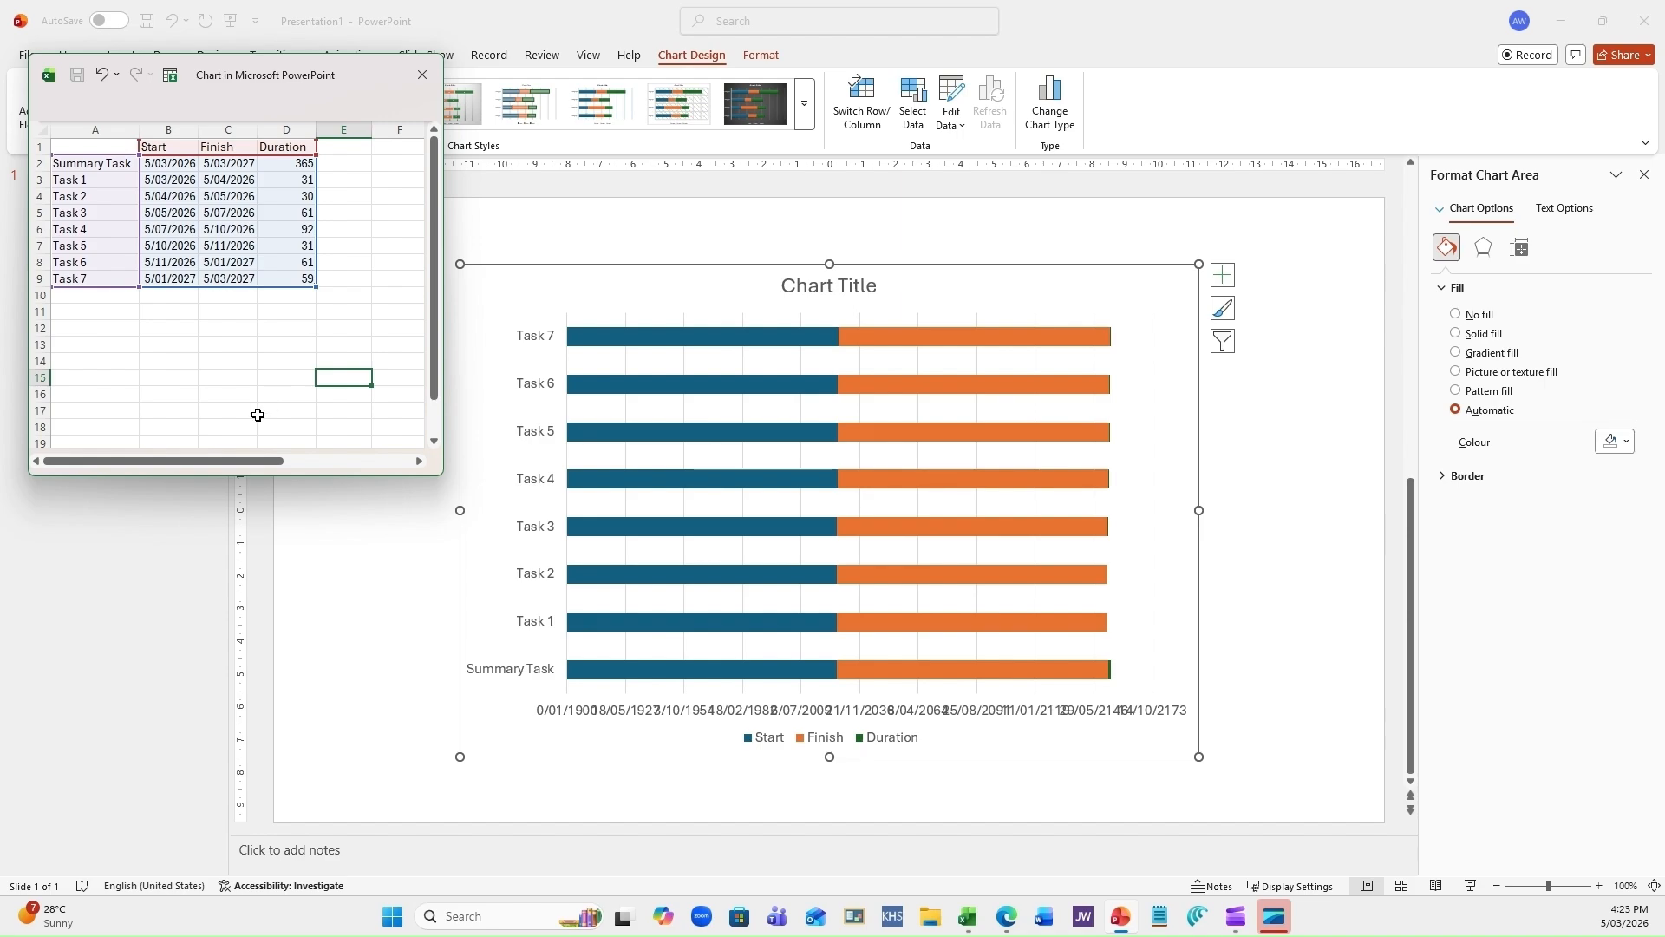
pyautogui.click(237, 410)
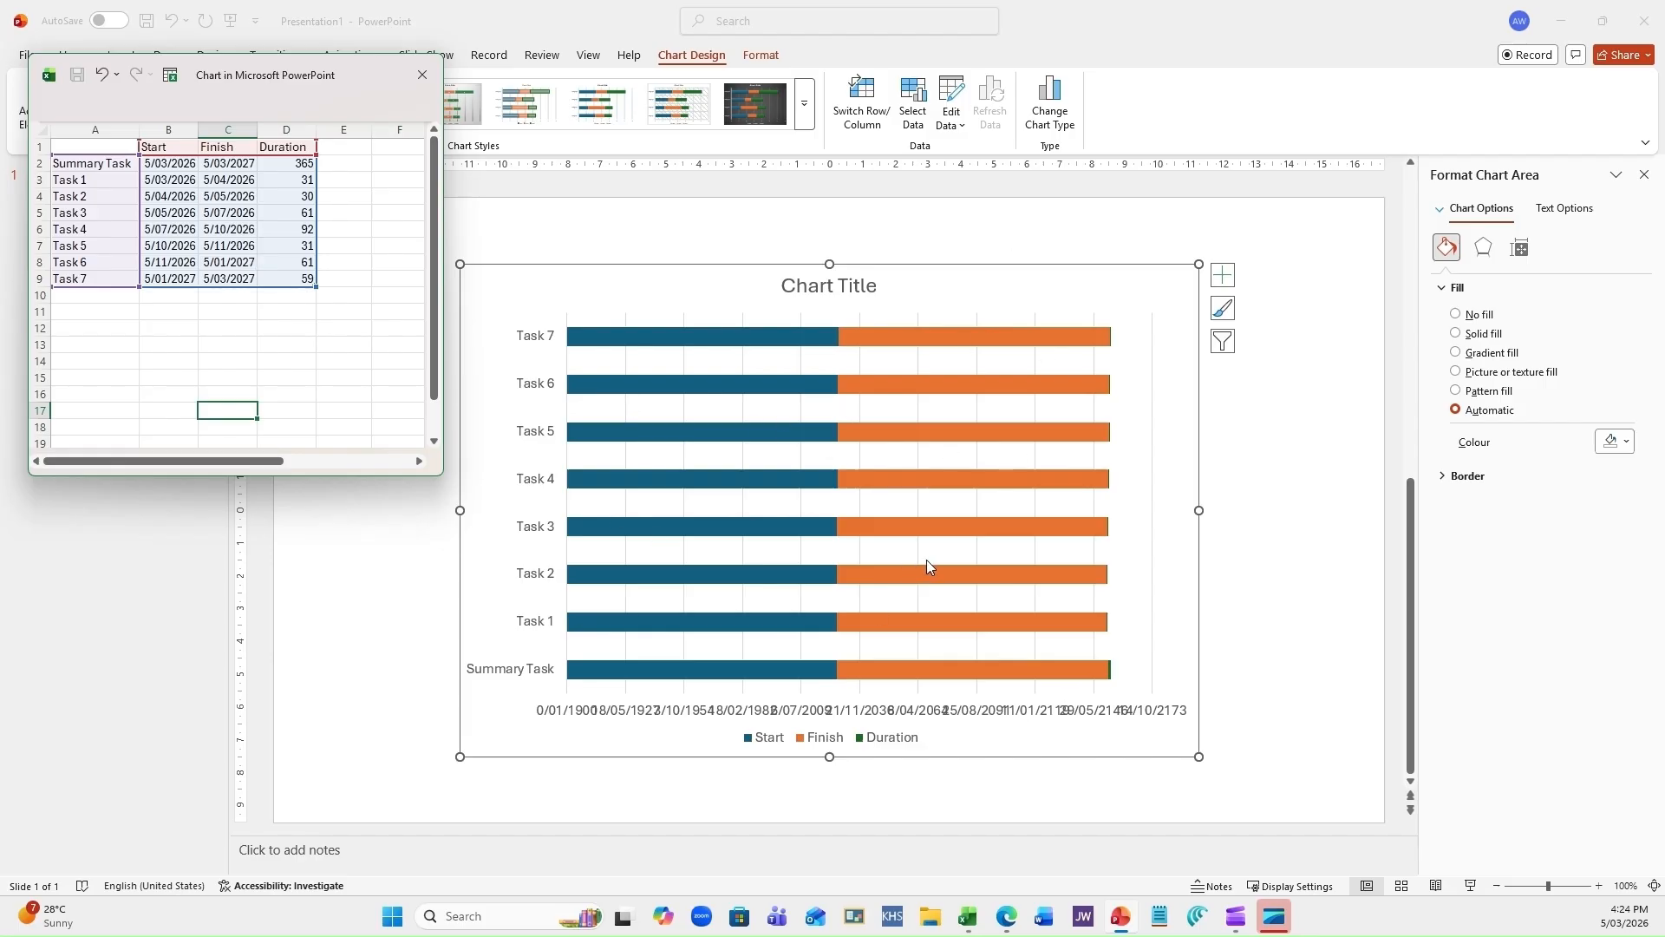
# Filter the Finish series out of the chart, keeping only Start and Duration.
pyautogui.click(1149, 692)
pyautogui.scroll(10, 1152, 694)
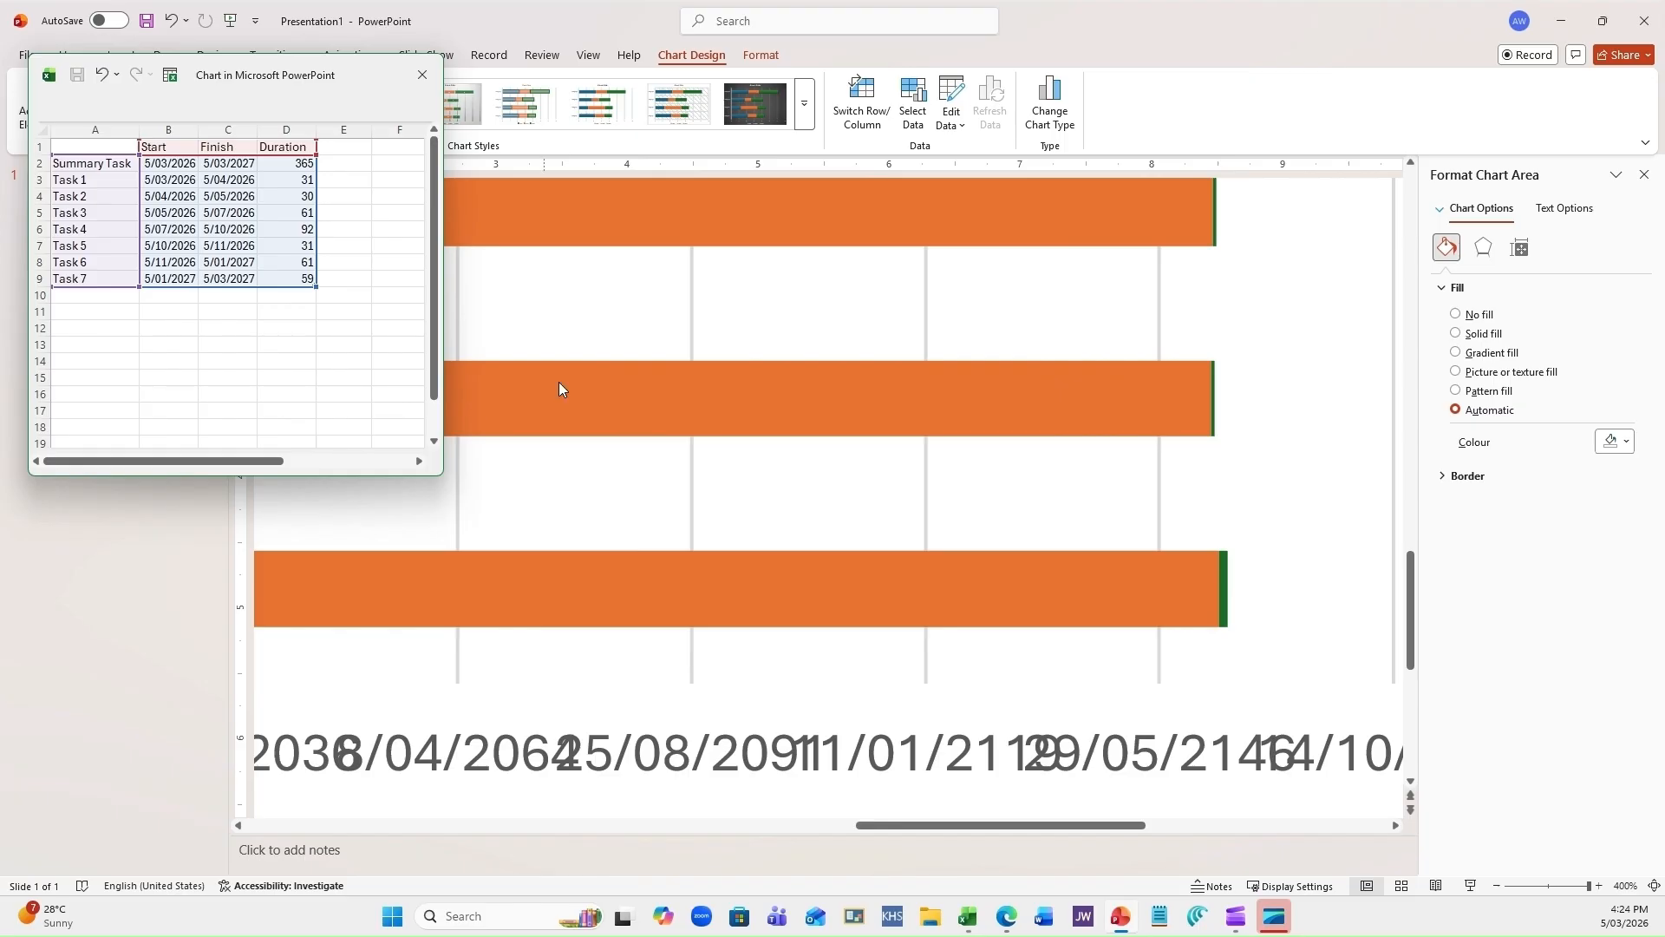
pyautogui.scroll(-10, 559, 382)
pyautogui.moveTo(696, 379)
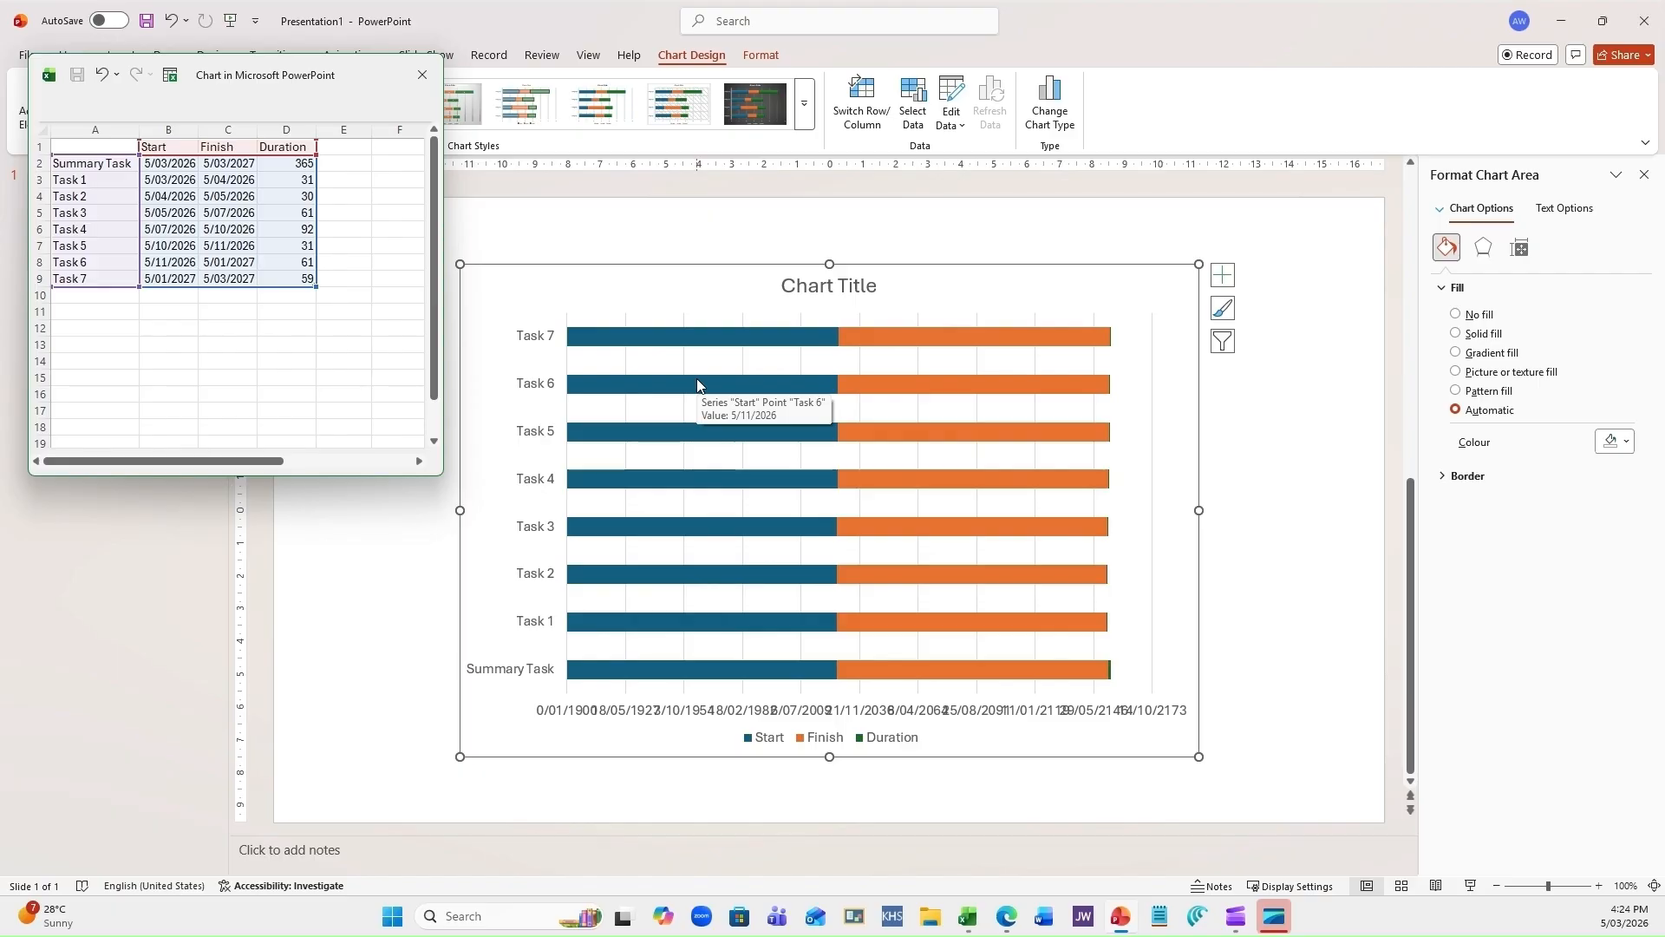
pyautogui.click(1223, 347)
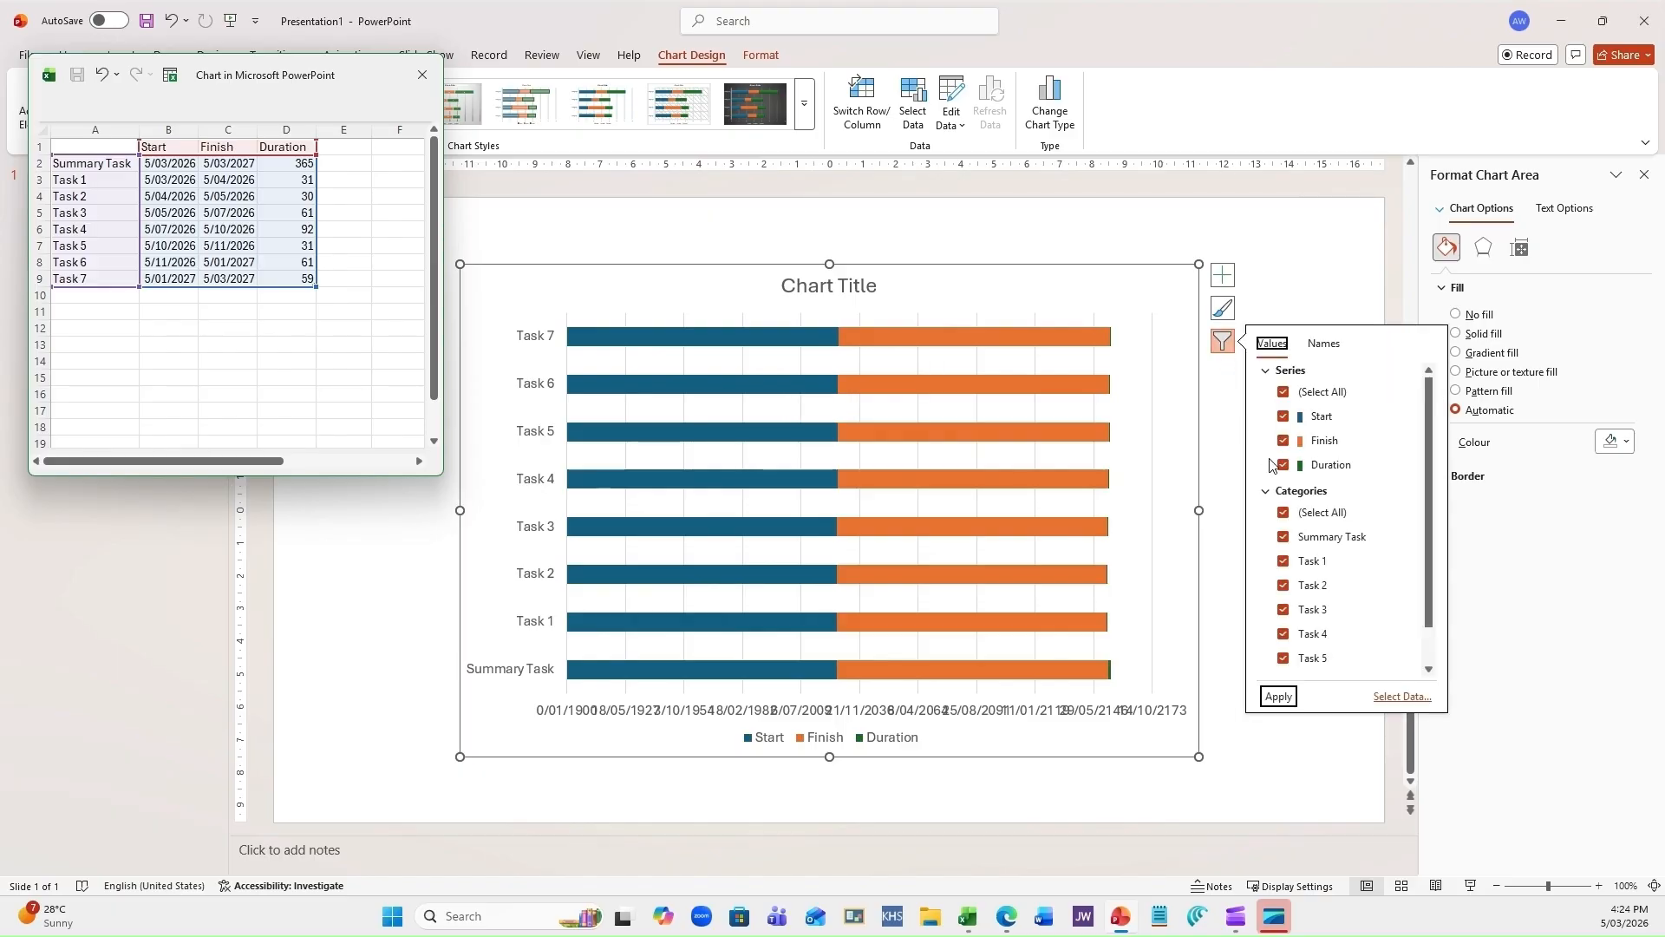
pyautogui.click(1284, 441)
pyautogui.click(1285, 699)
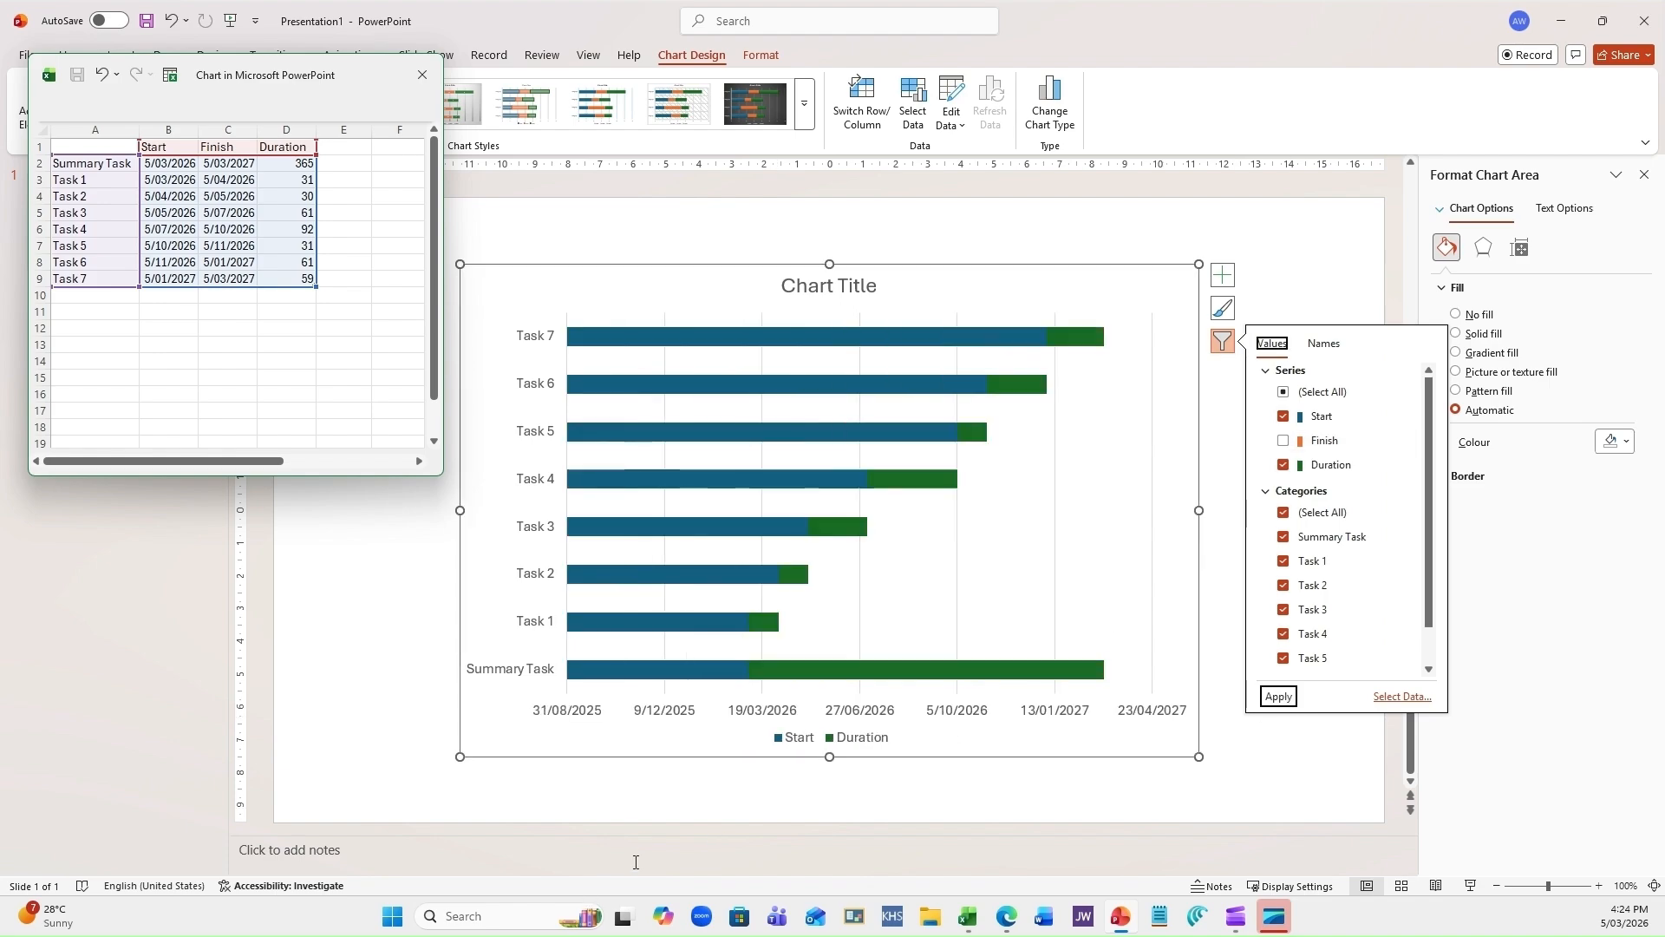
pyautogui.click(721, 815)
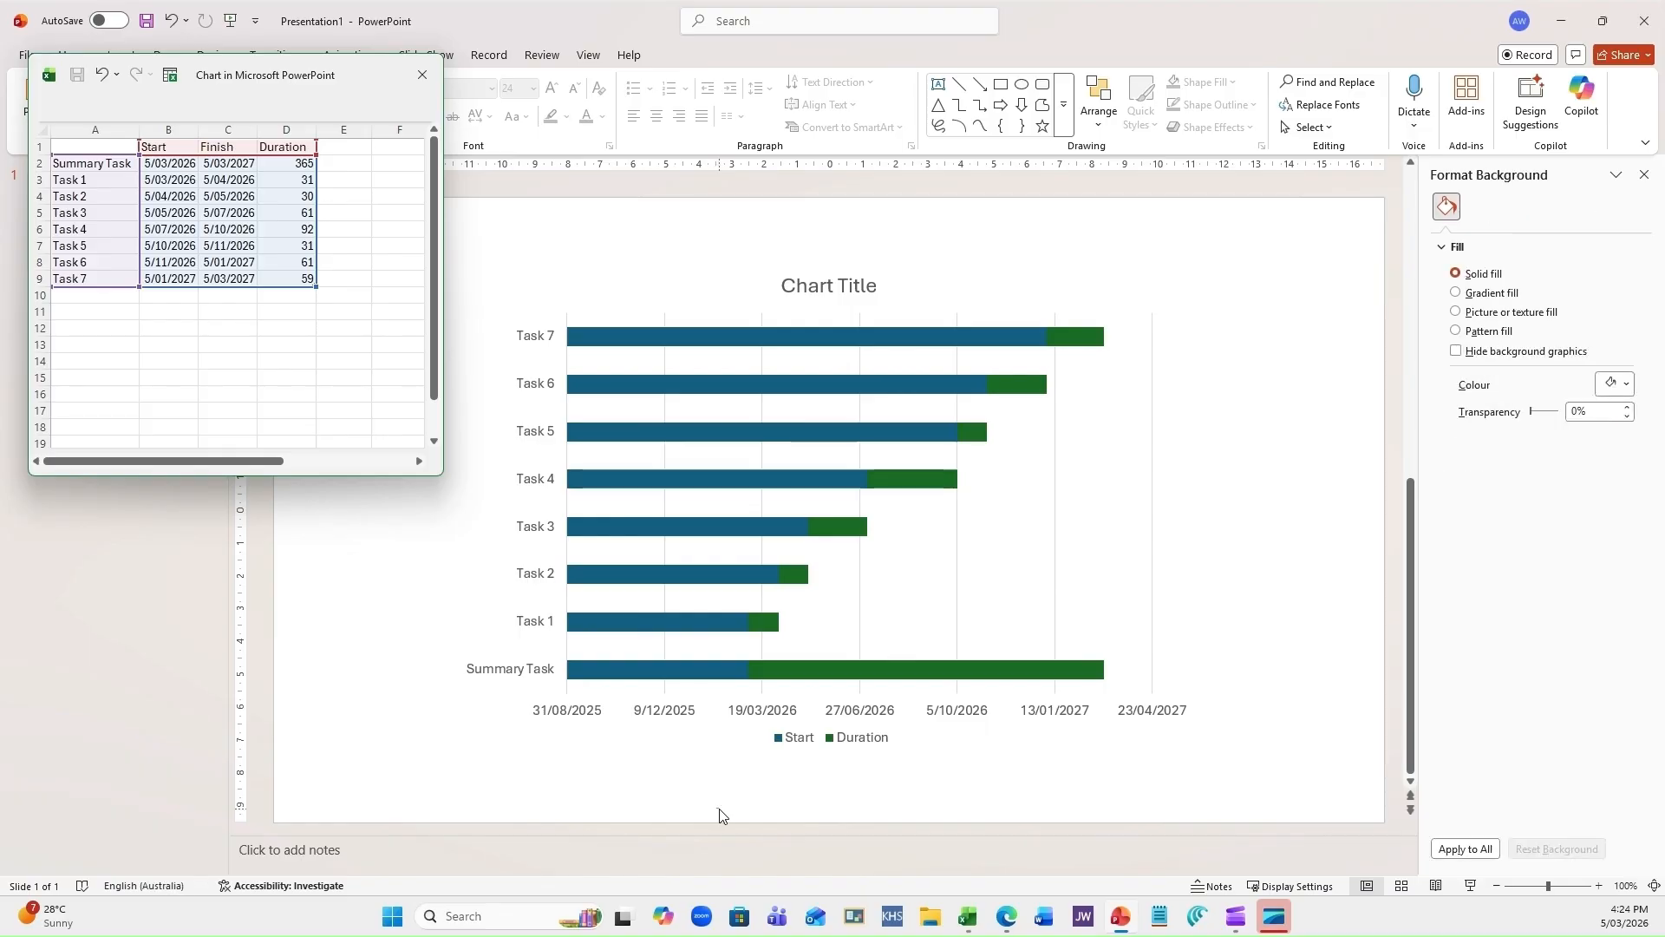
pyautogui.moveTo(763, 749); pyautogui.dragTo(711, 782)
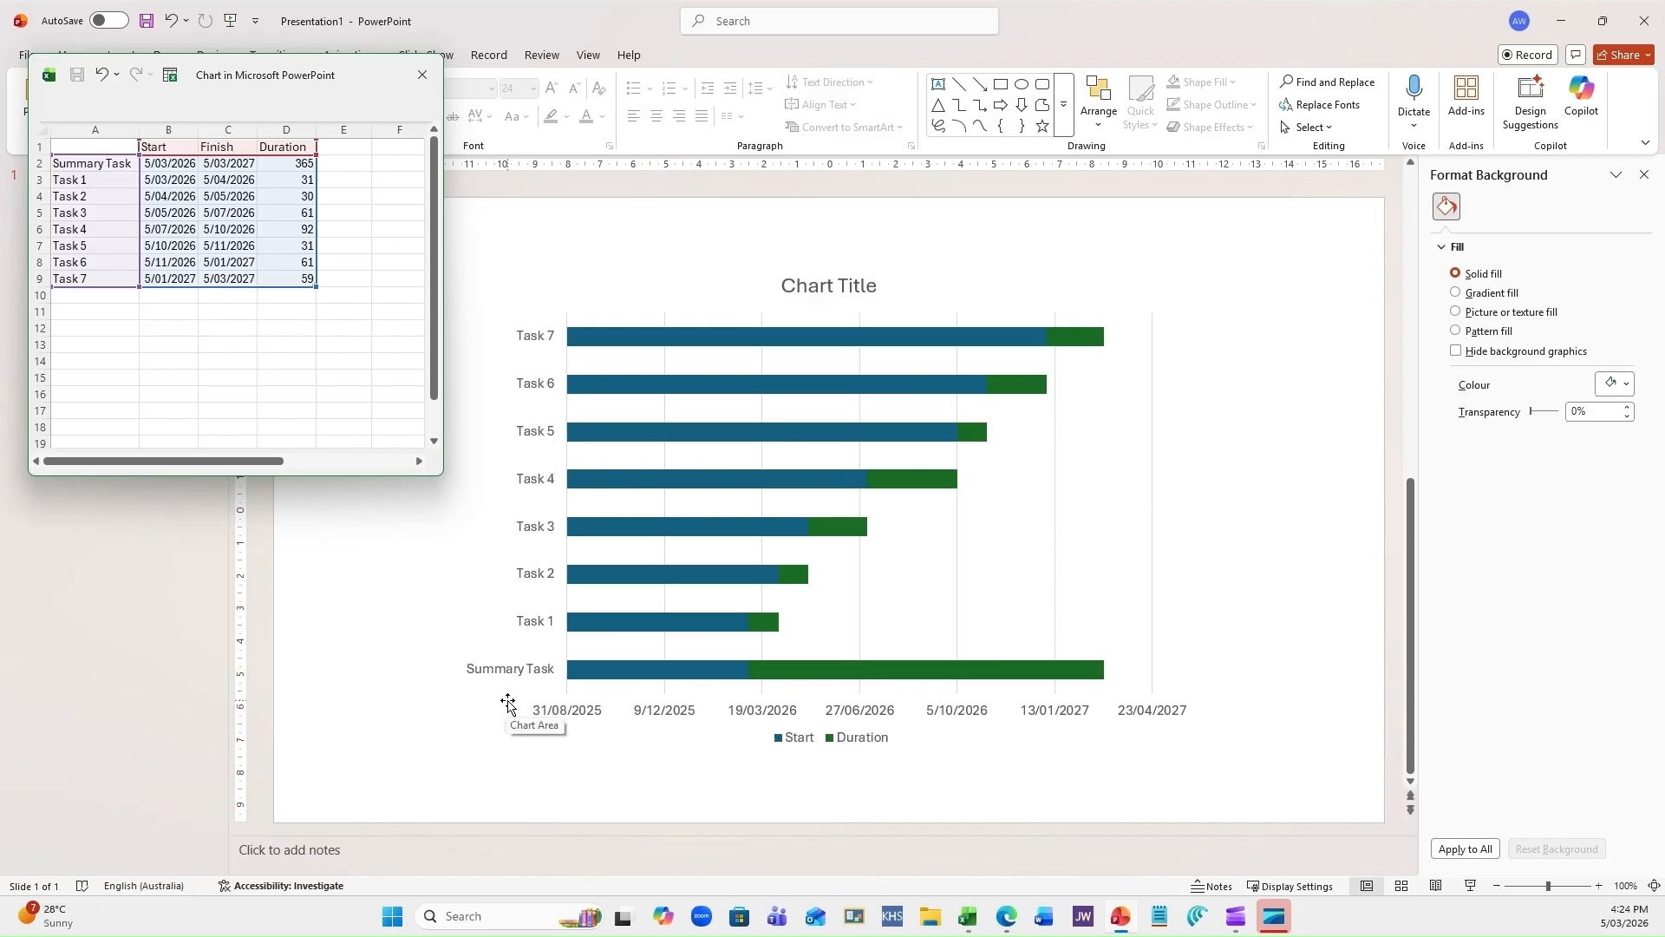
# Set the vertical task axis to show its categories in reverse order.
pyautogui.click(532, 579)
pyautogui.rightClick(533, 580)
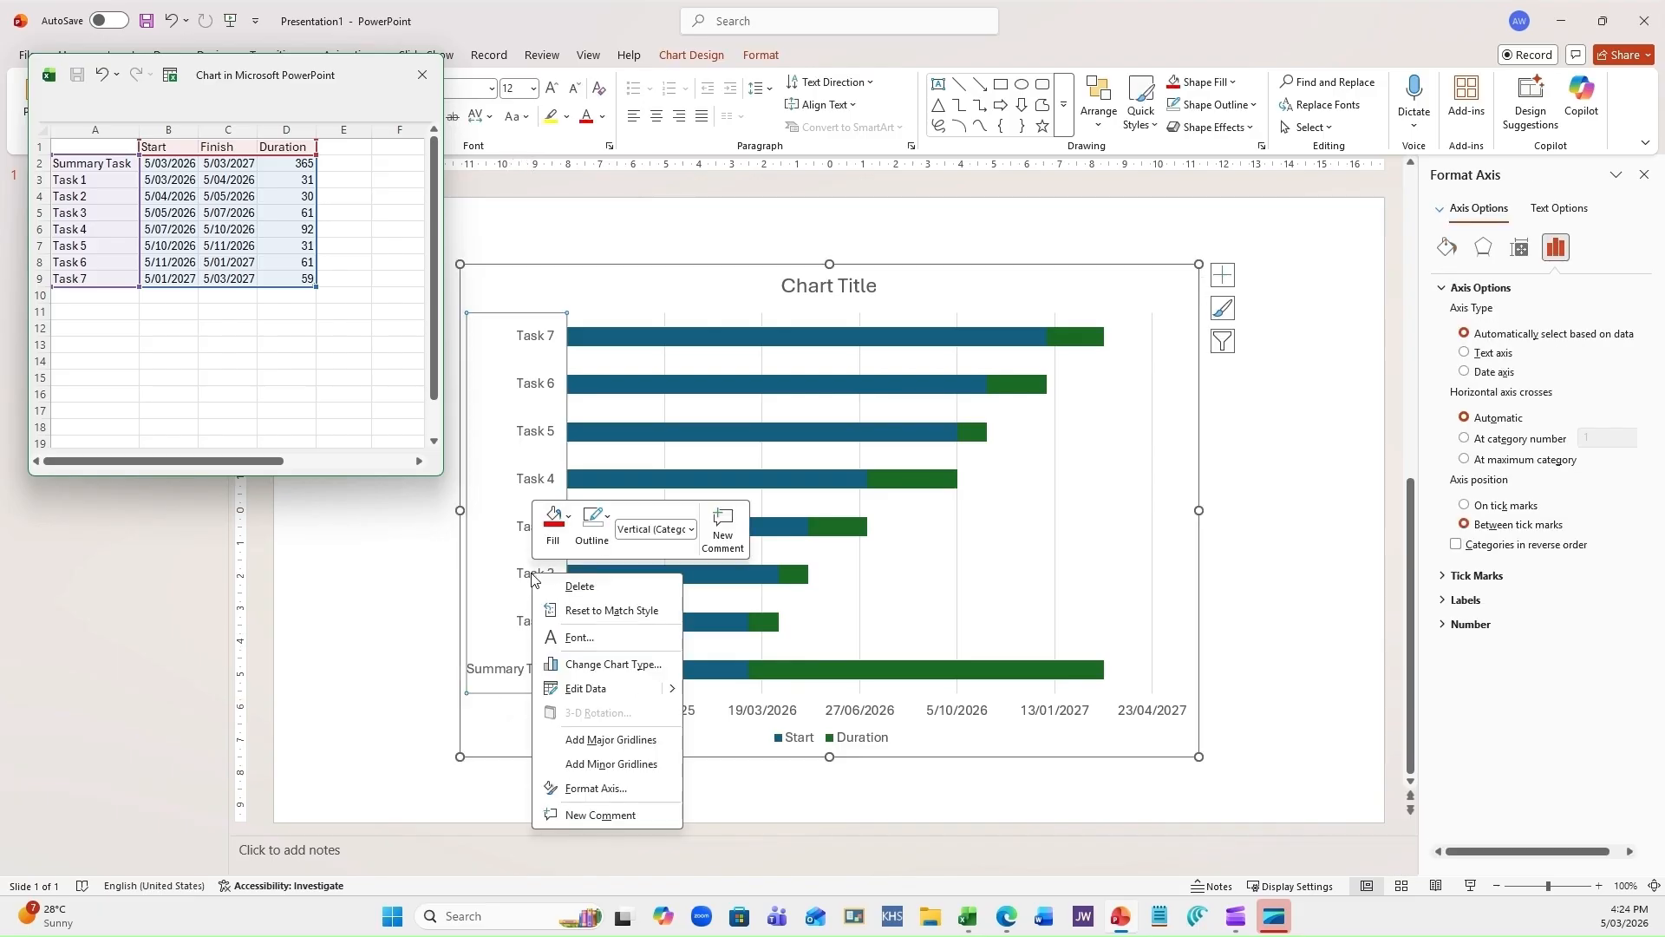
pyautogui.click(595, 788)
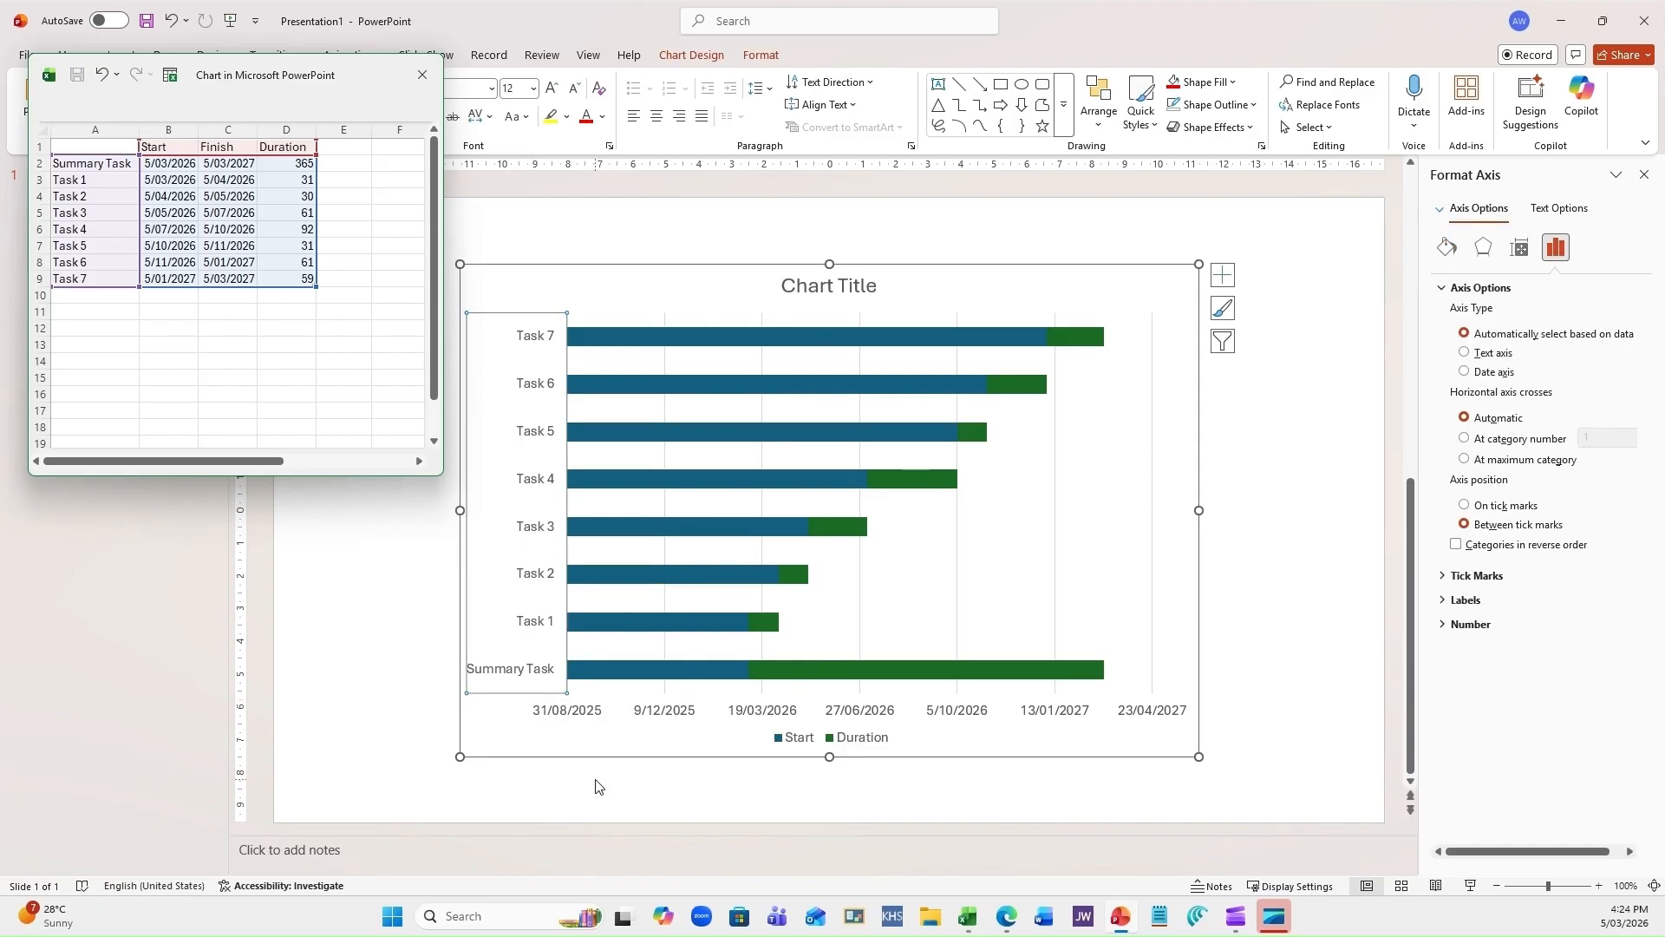
pyautogui.click(1456, 544)
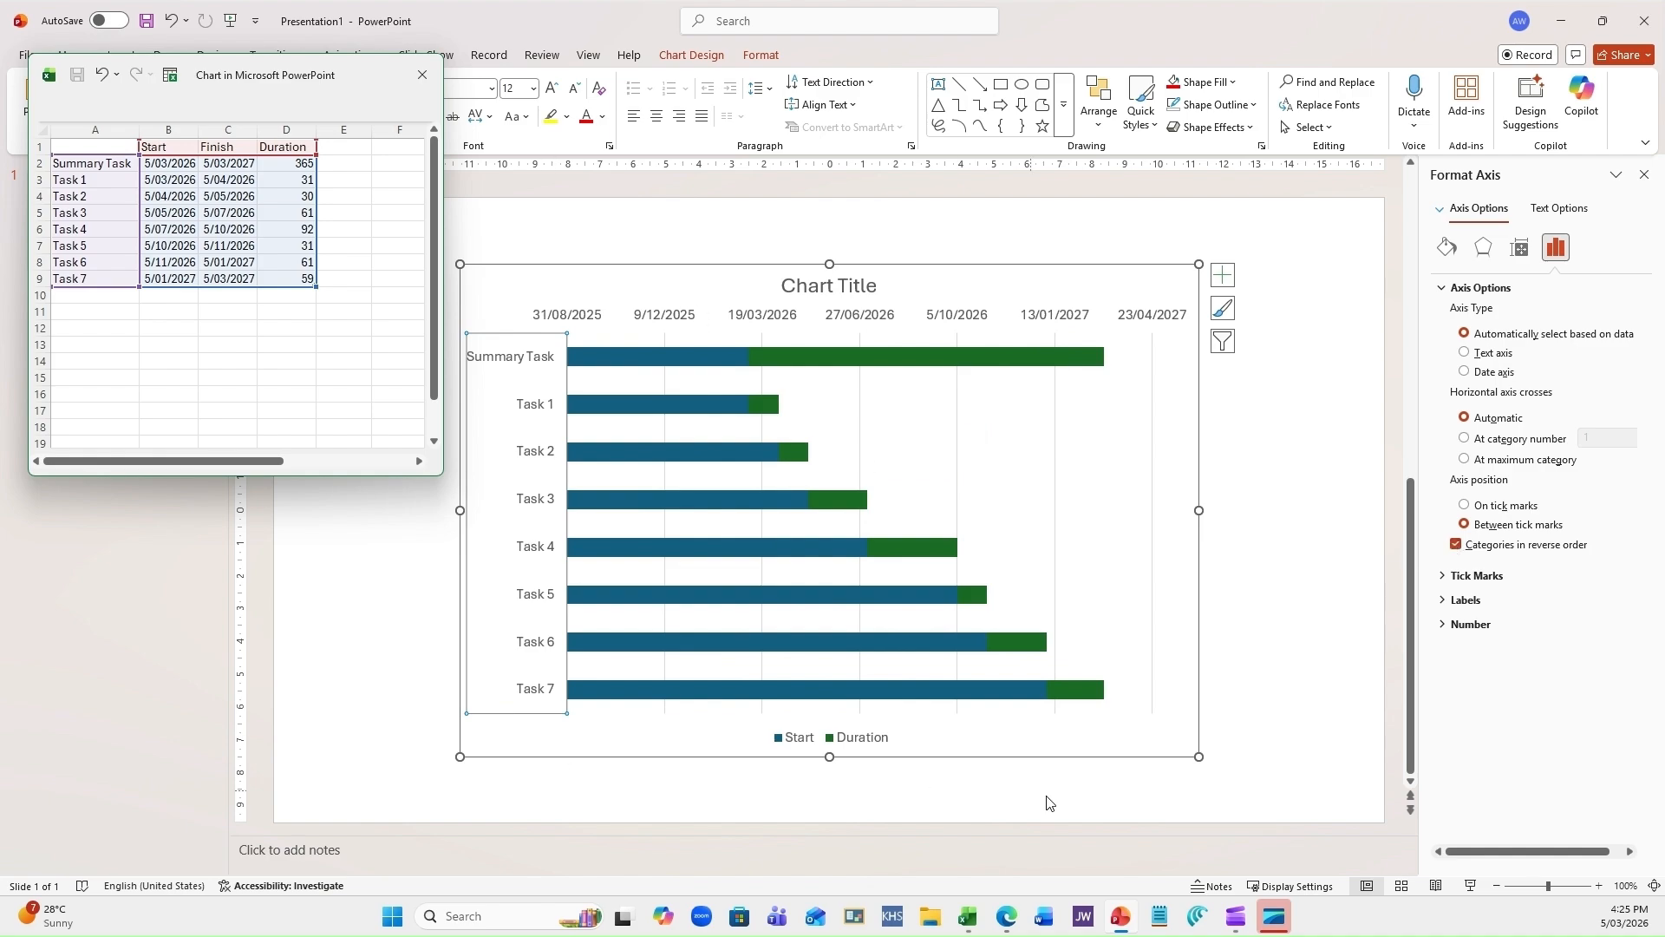
pyautogui.click(1078, 813)
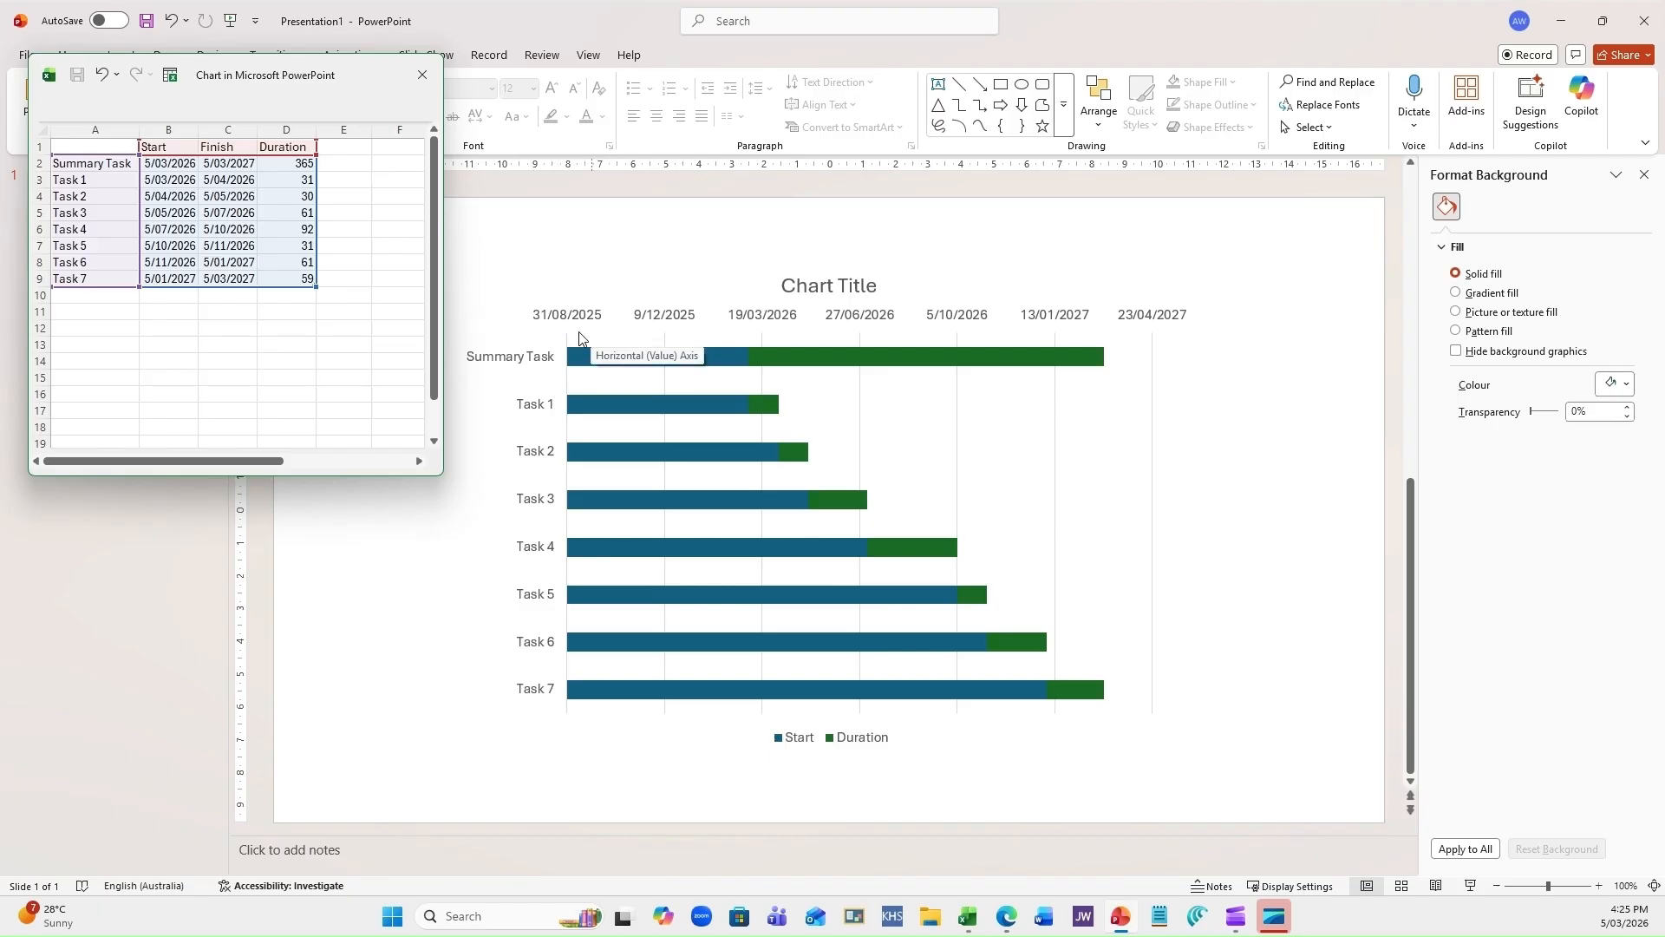
# Open the format options of the horizontal date axis and move the chart data window beside them.
pyautogui.click(153, 229)
pyautogui.click(162, 169)
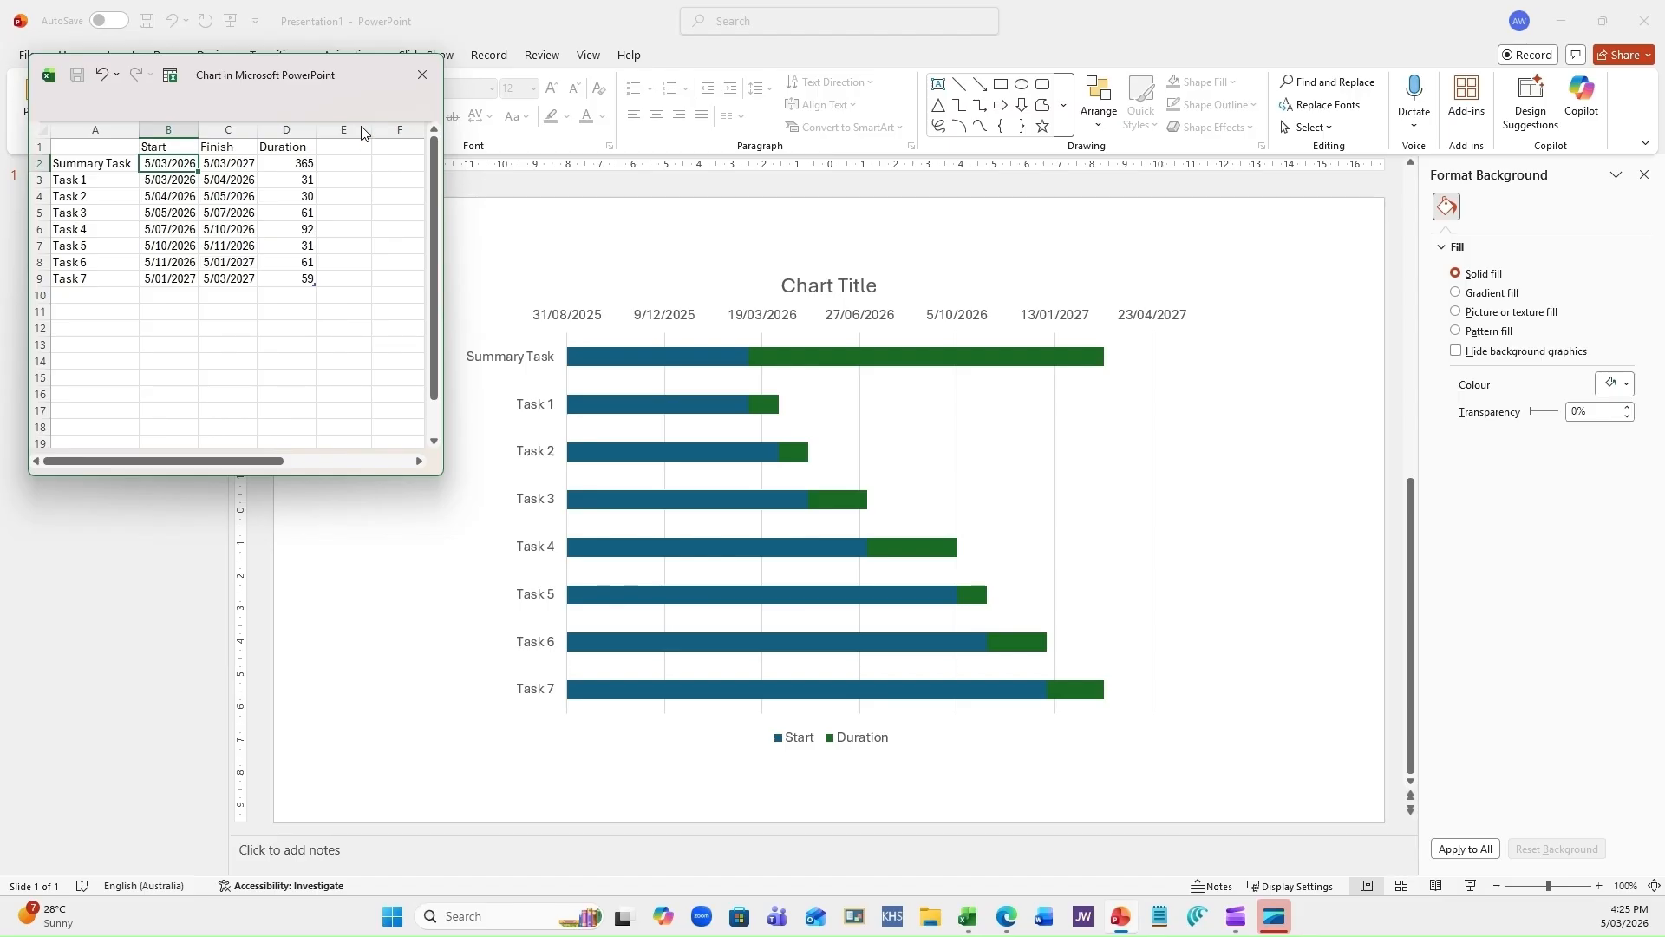
pyautogui.click(416, 587)
pyautogui.click(980, 311)
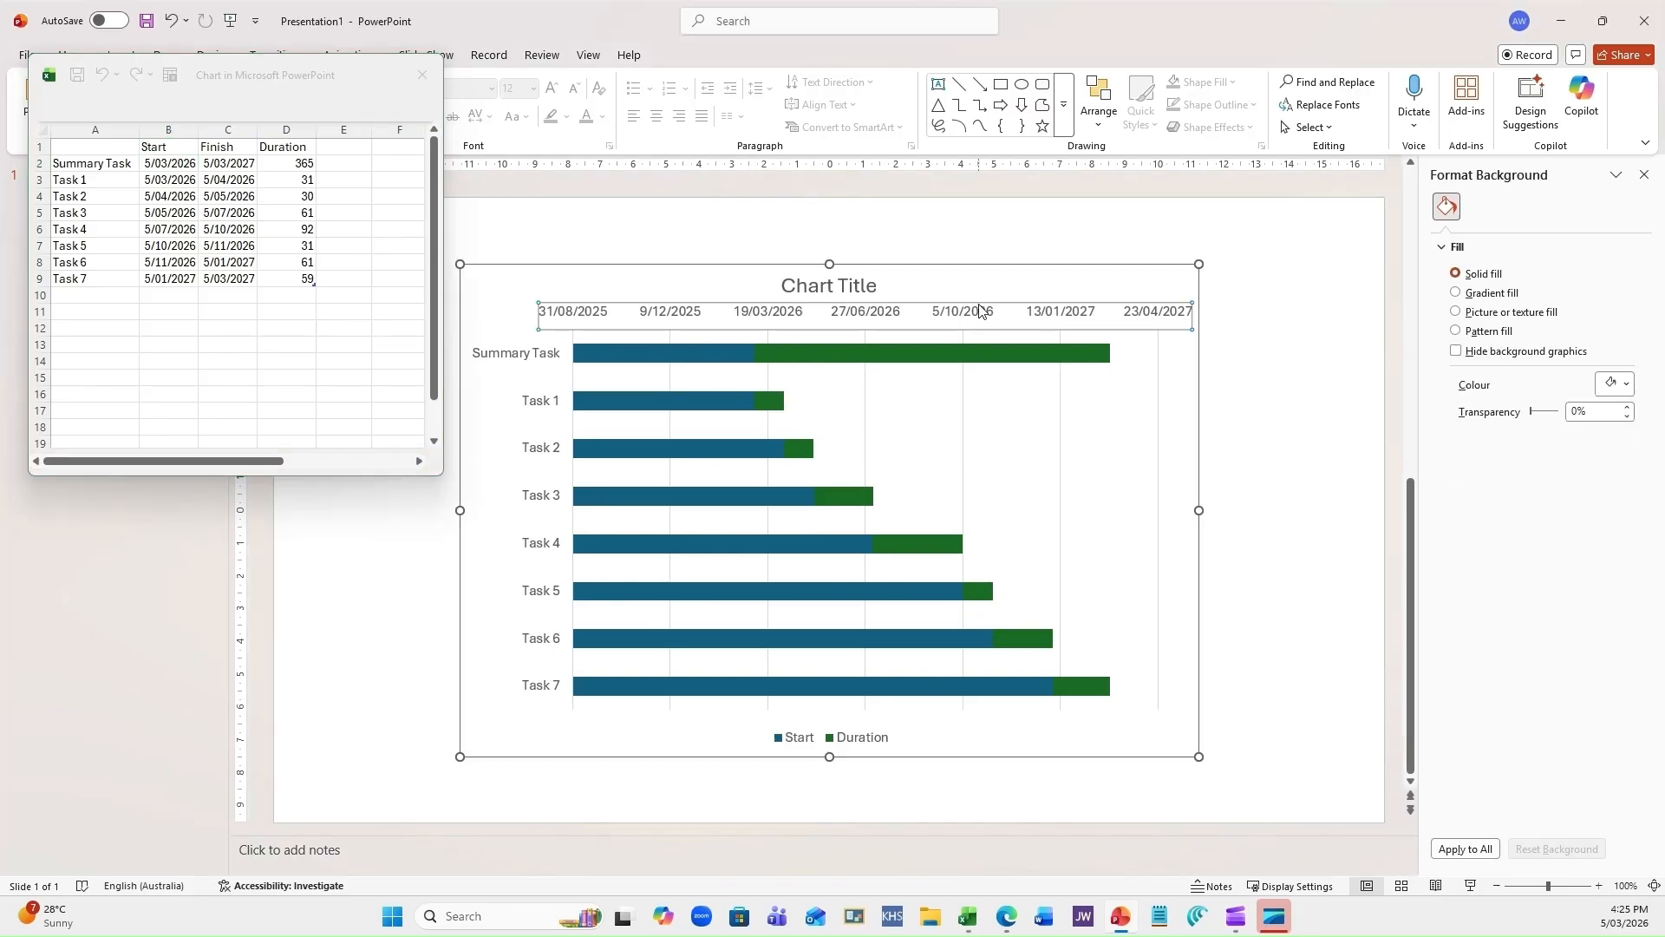
pyautogui.doubleClick(983, 310)
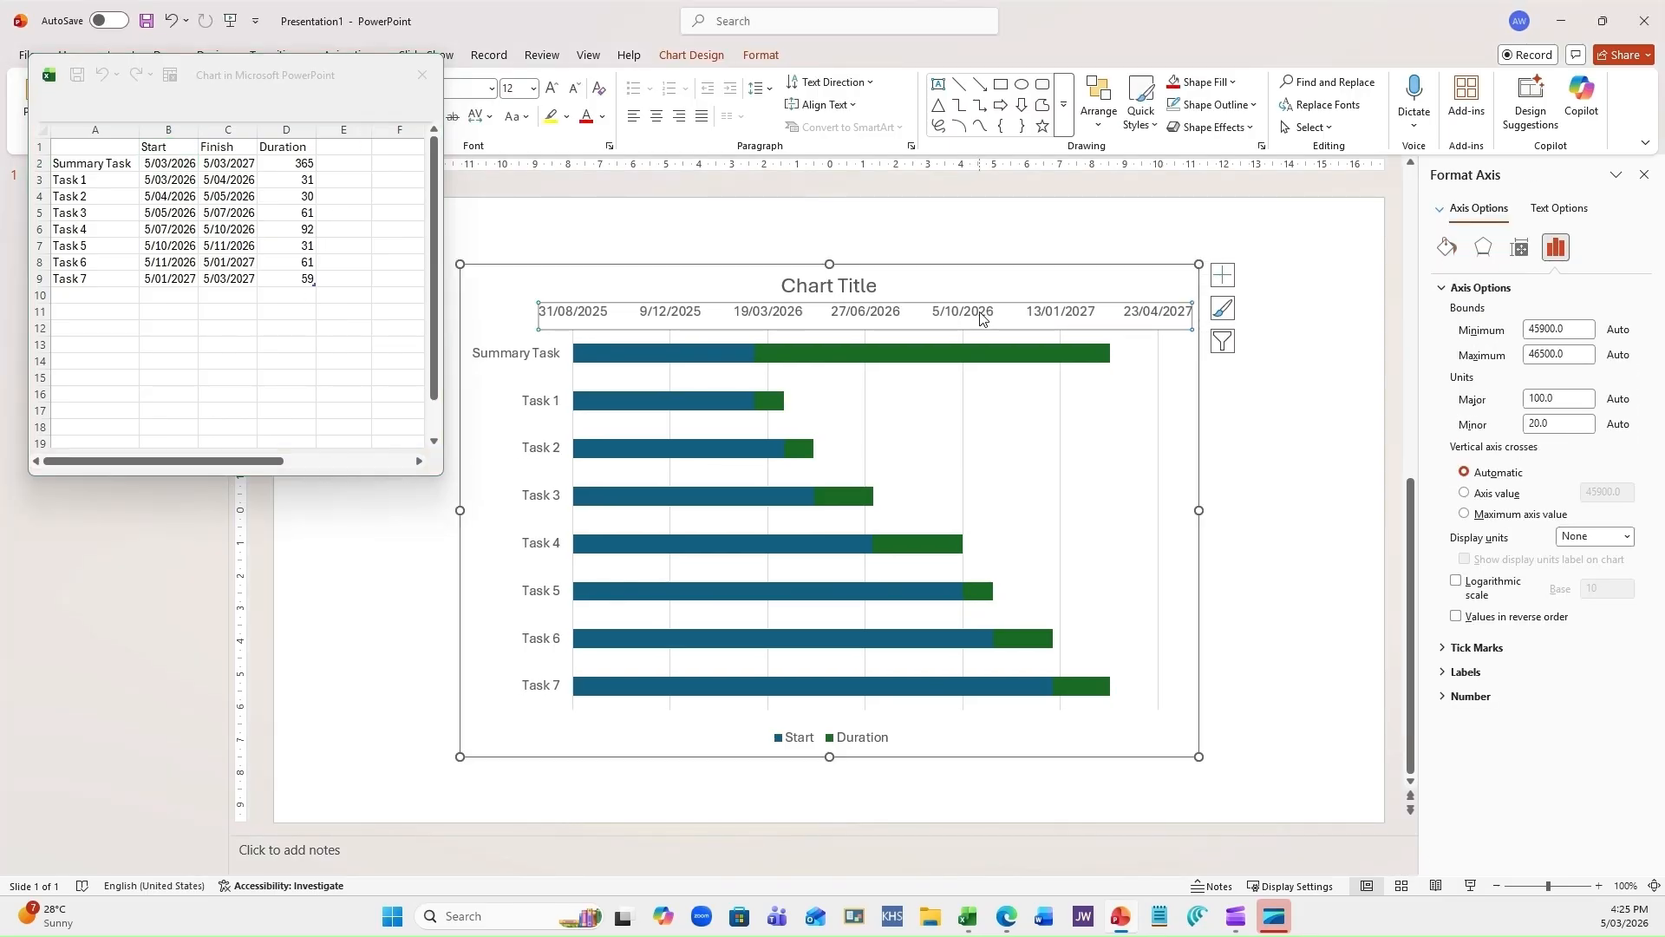
pyautogui.moveTo(368, 82); pyautogui.dragTo(1289, 217)
pyautogui.click(1576, 329)
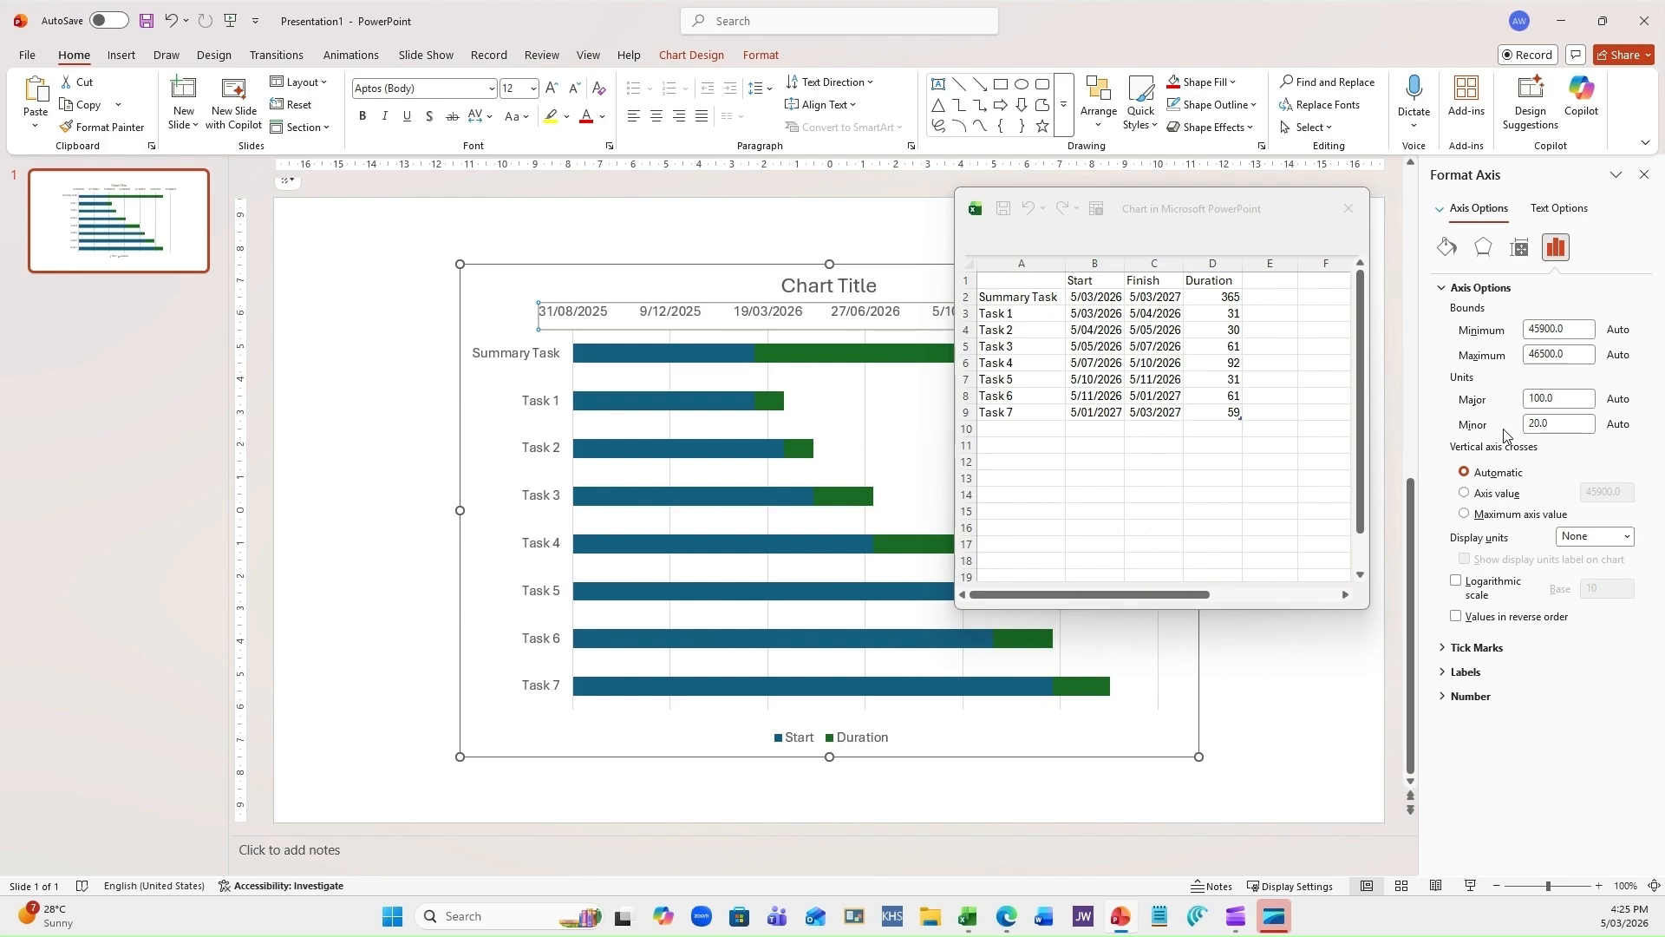
# Change the number format of all Start and Finish dates in the chart data to General.
pyautogui.click(1095, 297)
pyautogui.moveTo(1094, 297); pyautogui.dragTo(1162, 412)
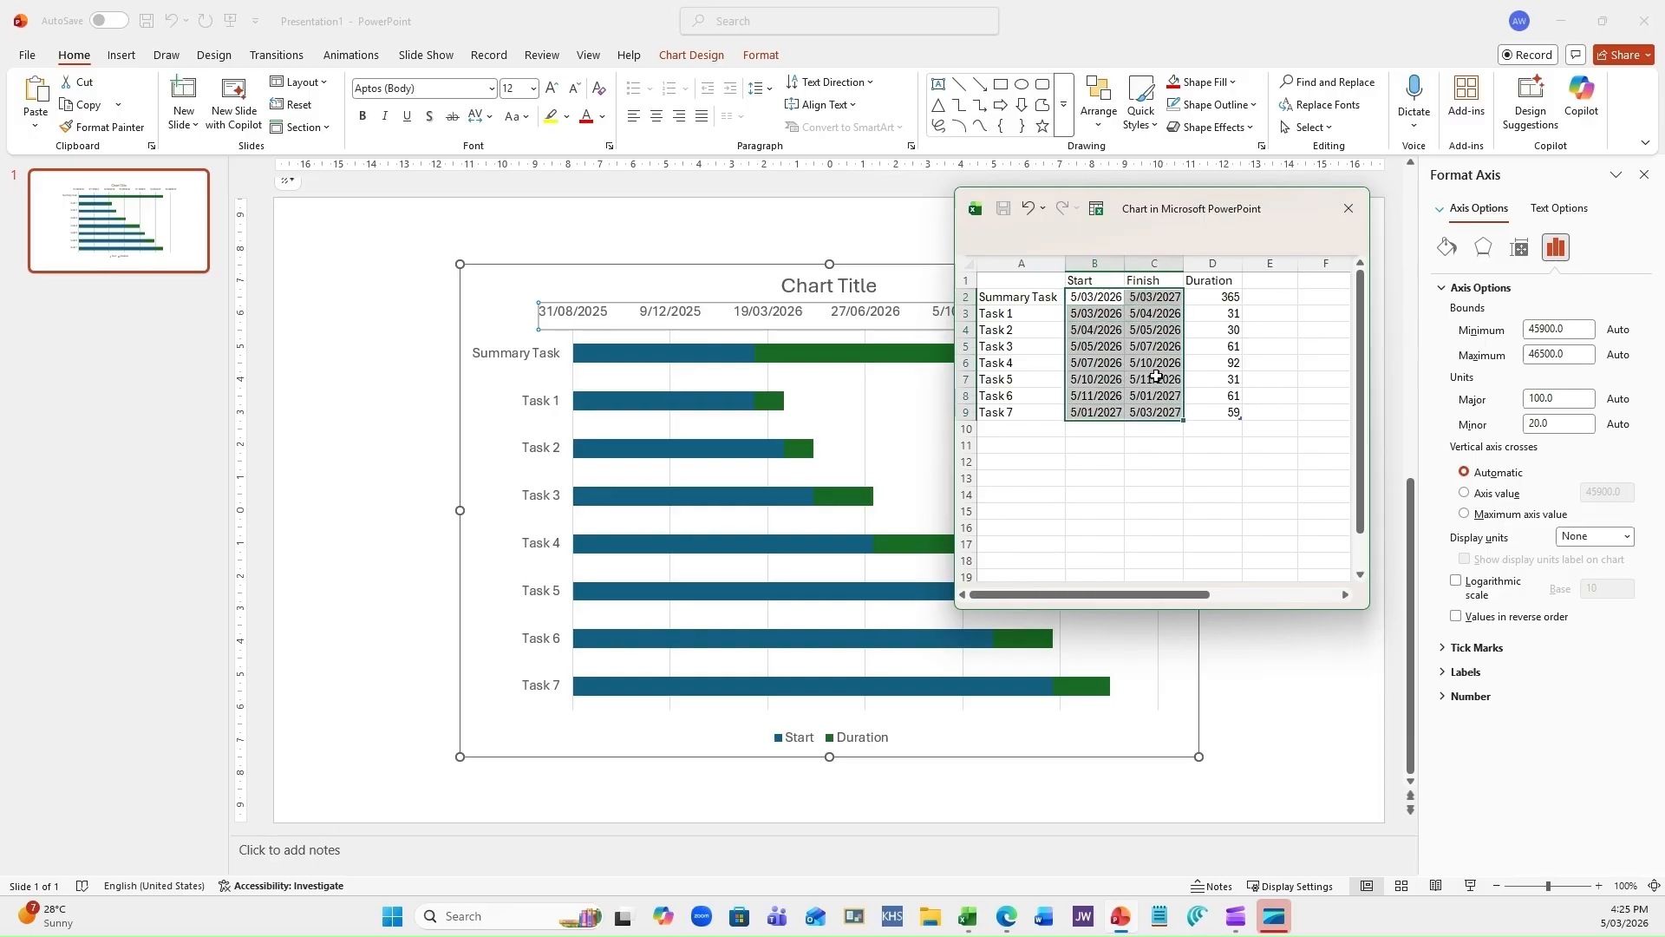
pyautogui.rightClick(1156, 375)
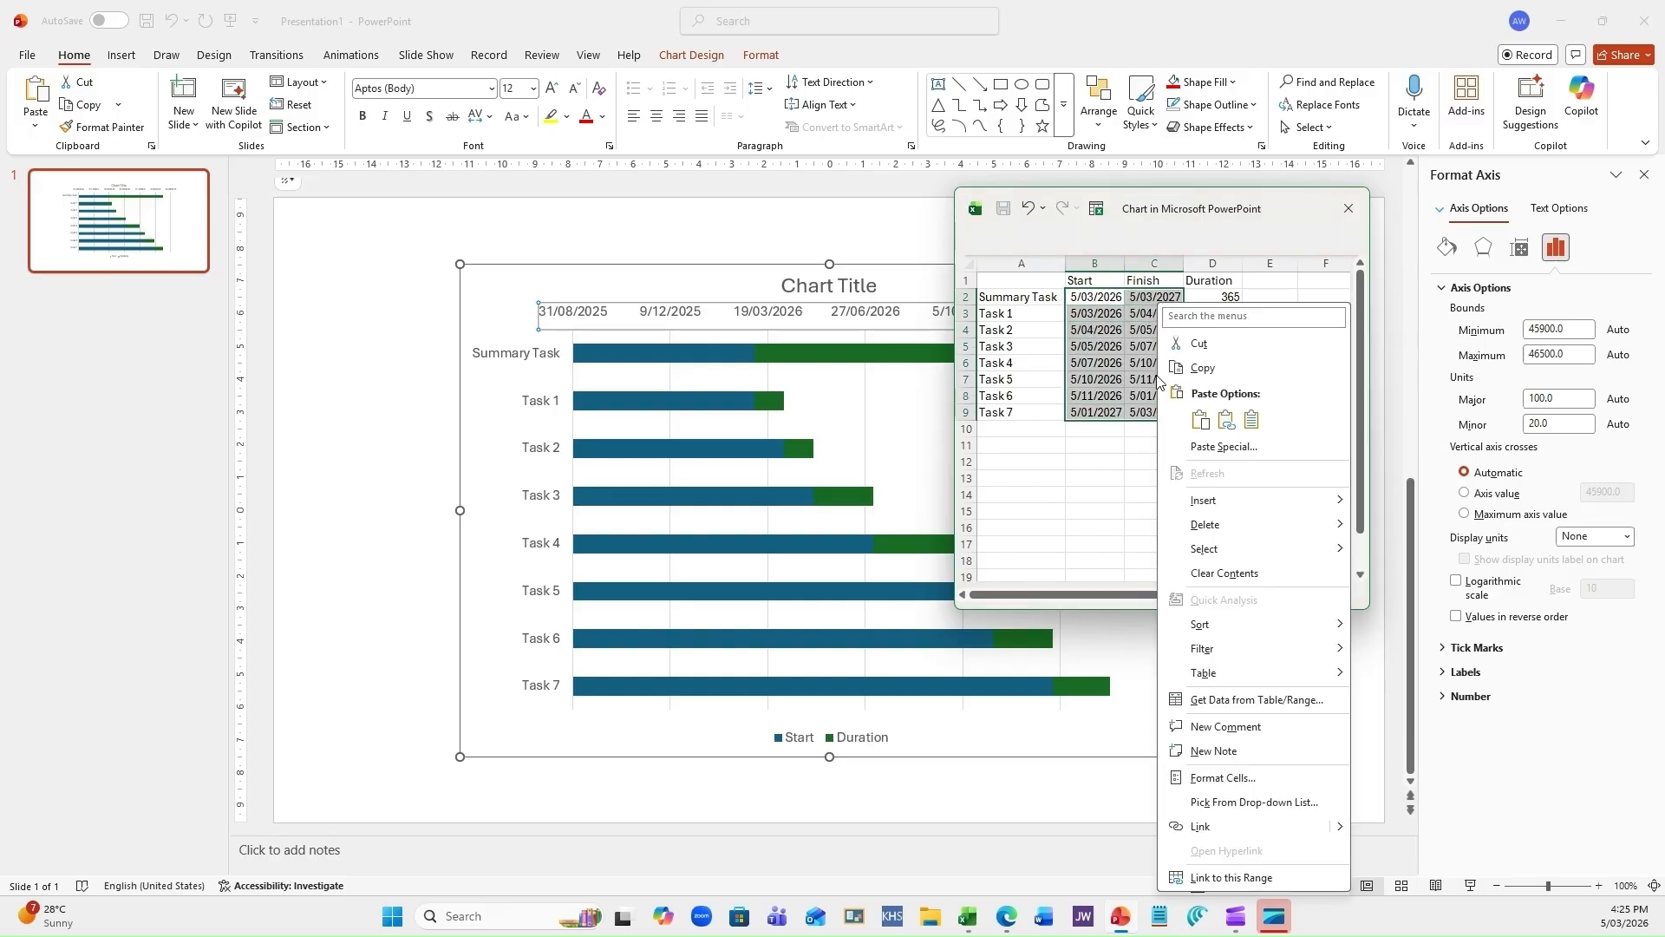
pyautogui.click(1224, 778)
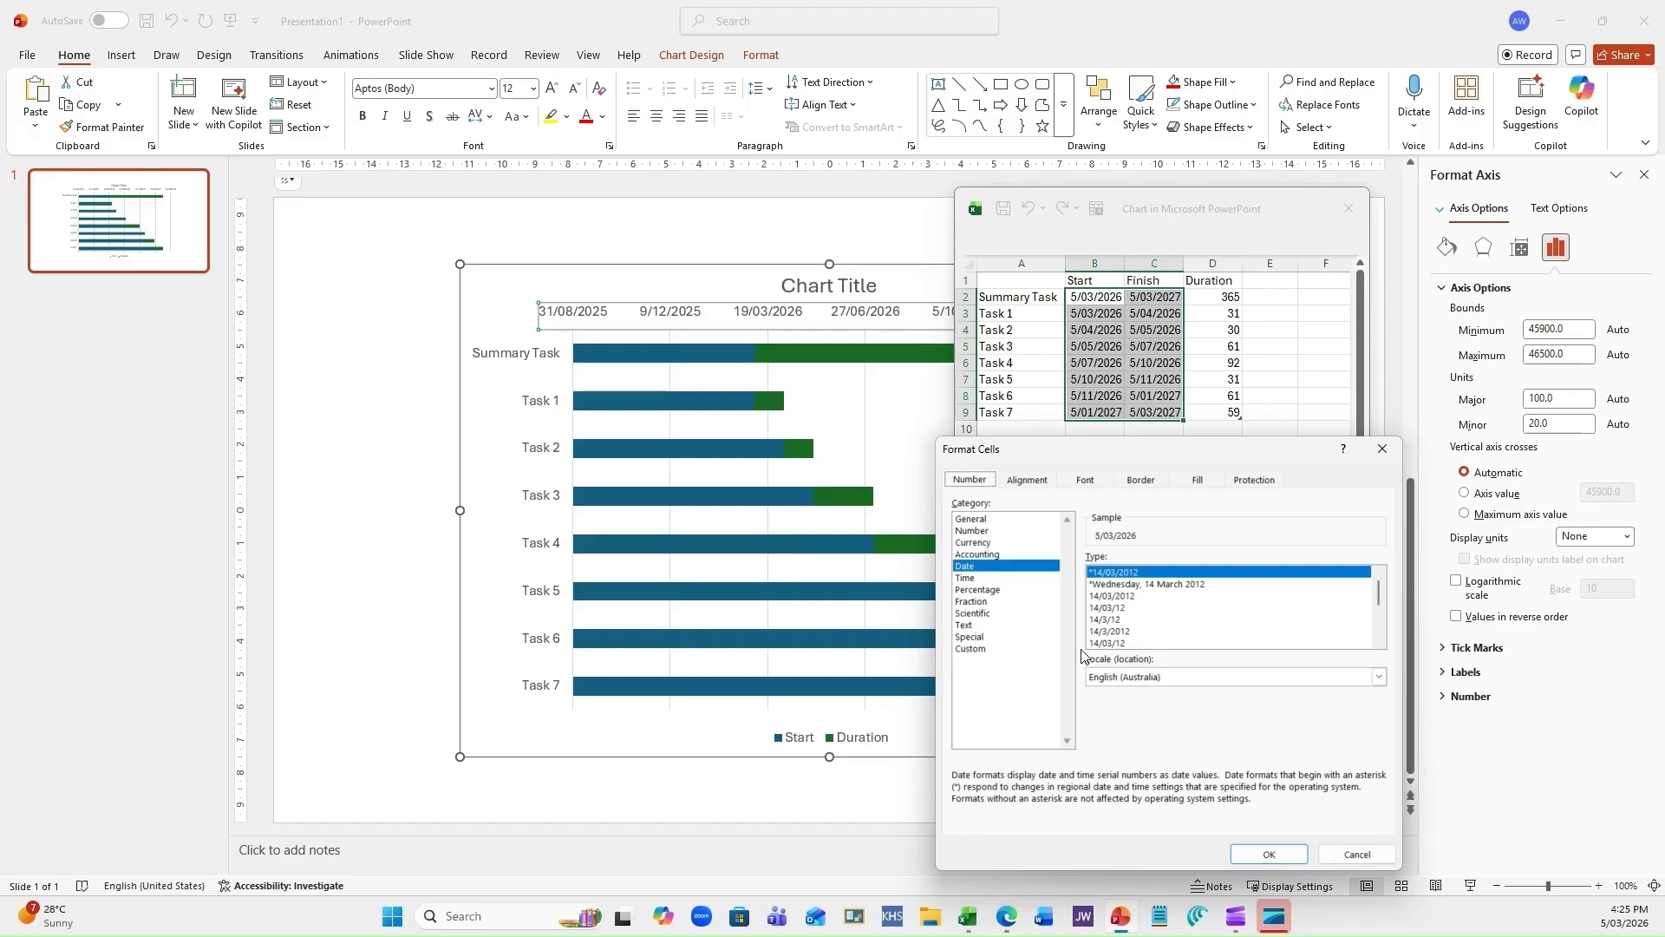
pyautogui.click(985, 521)
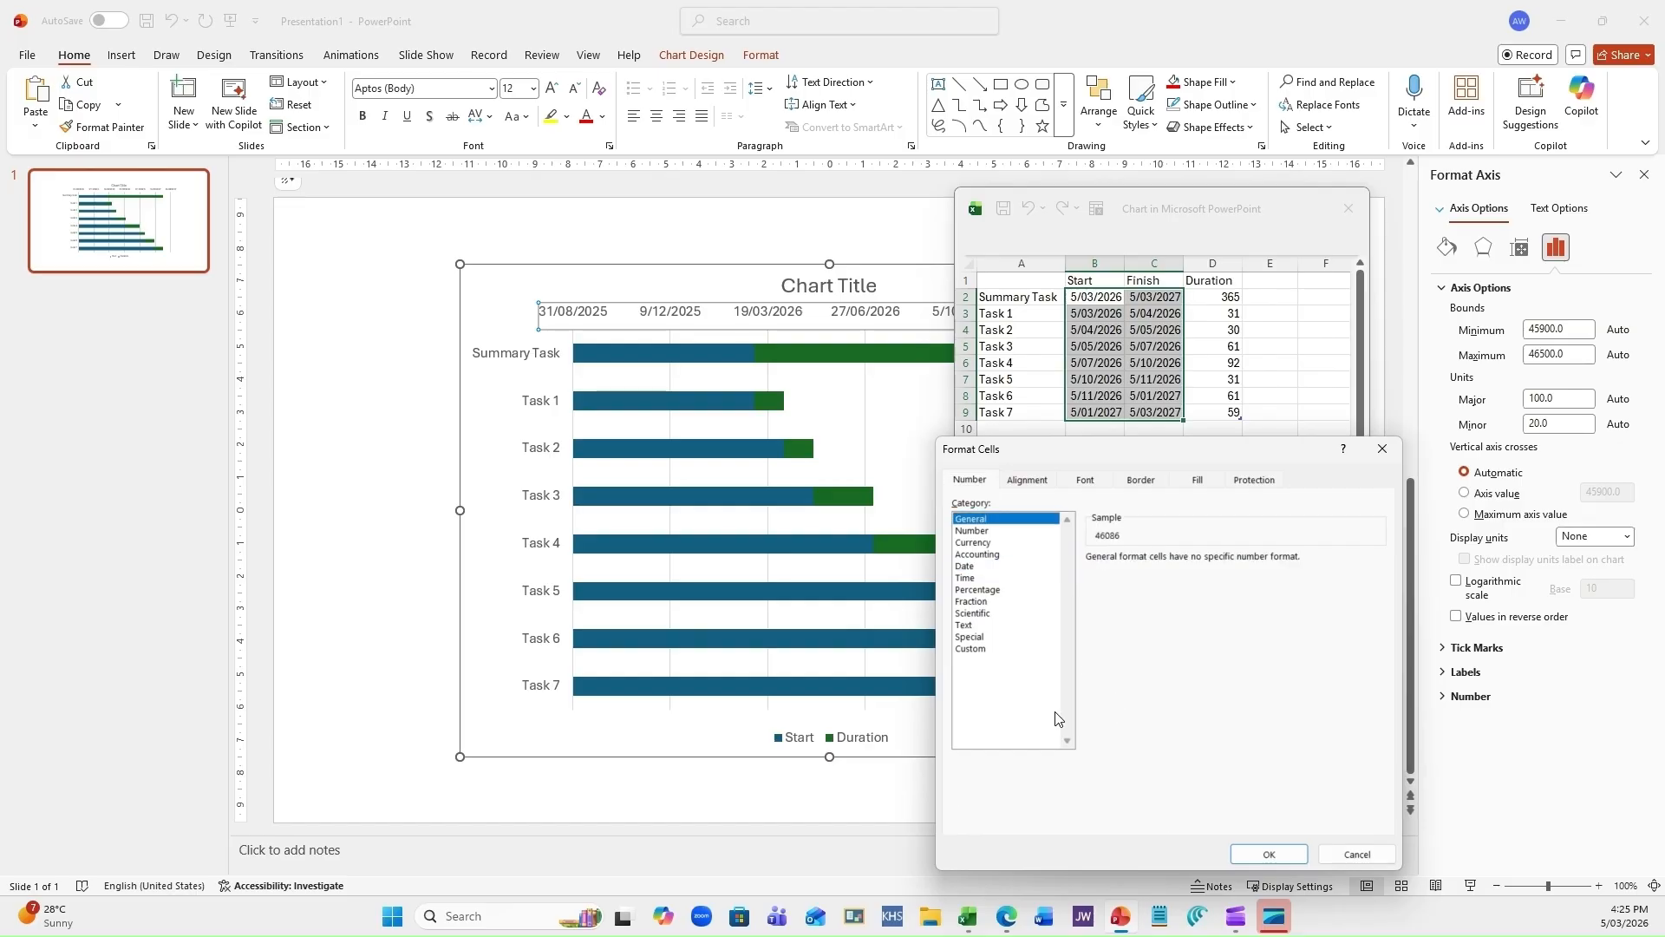
pyautogui.click(1269, 854)
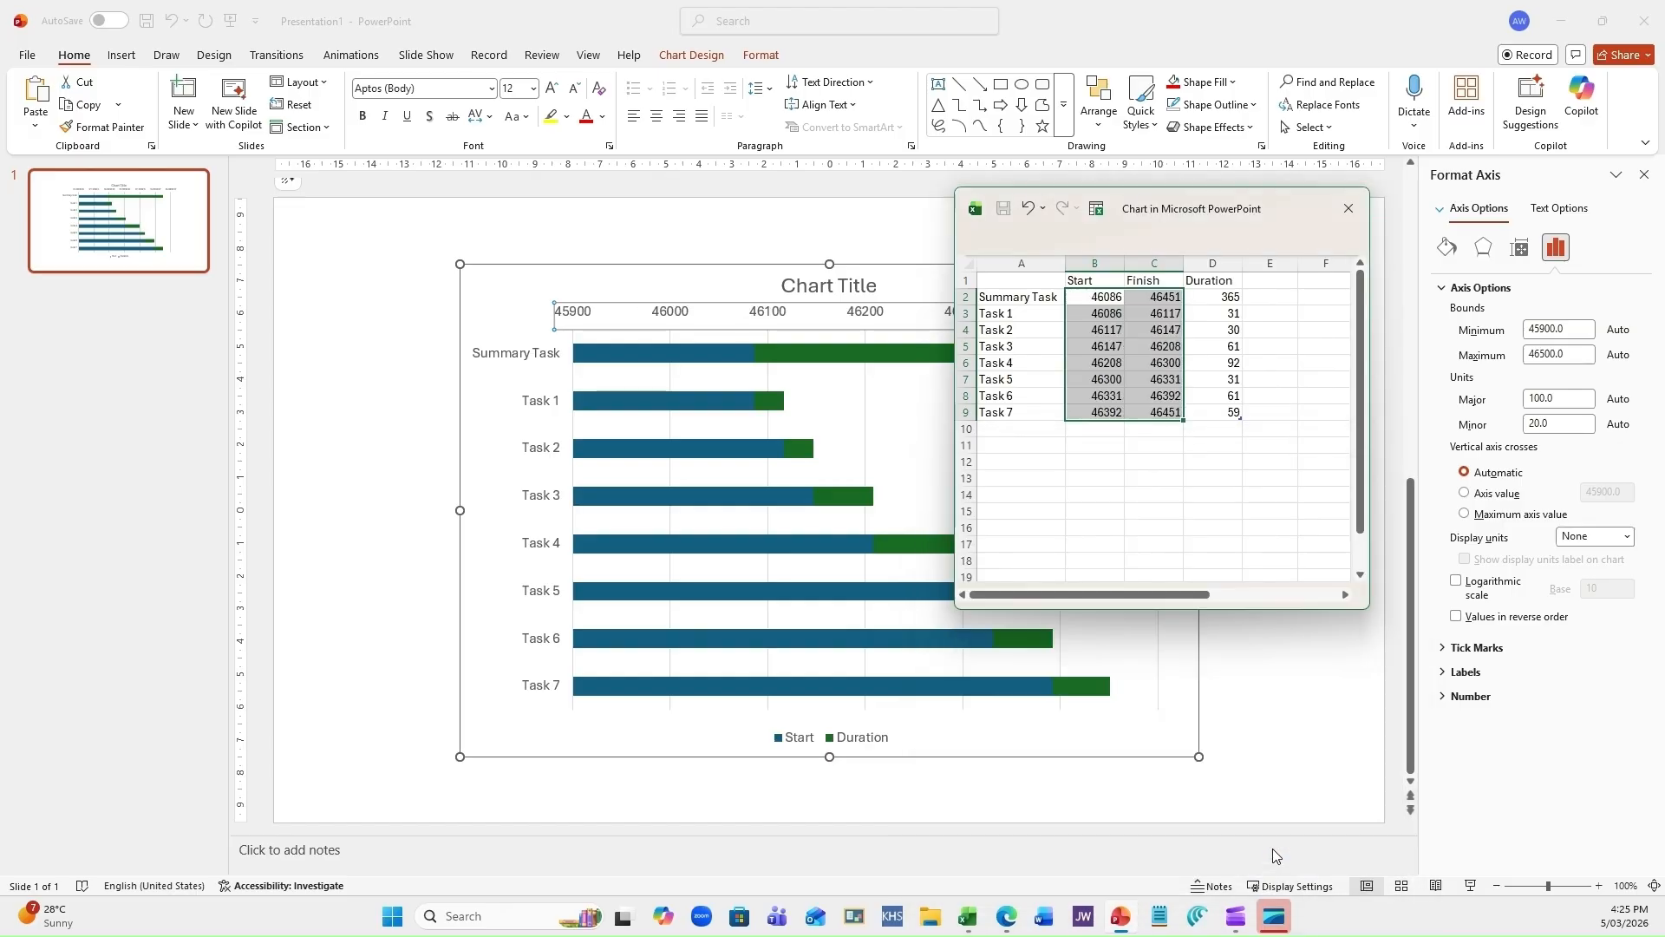
pyautogui.click(1103, 513)
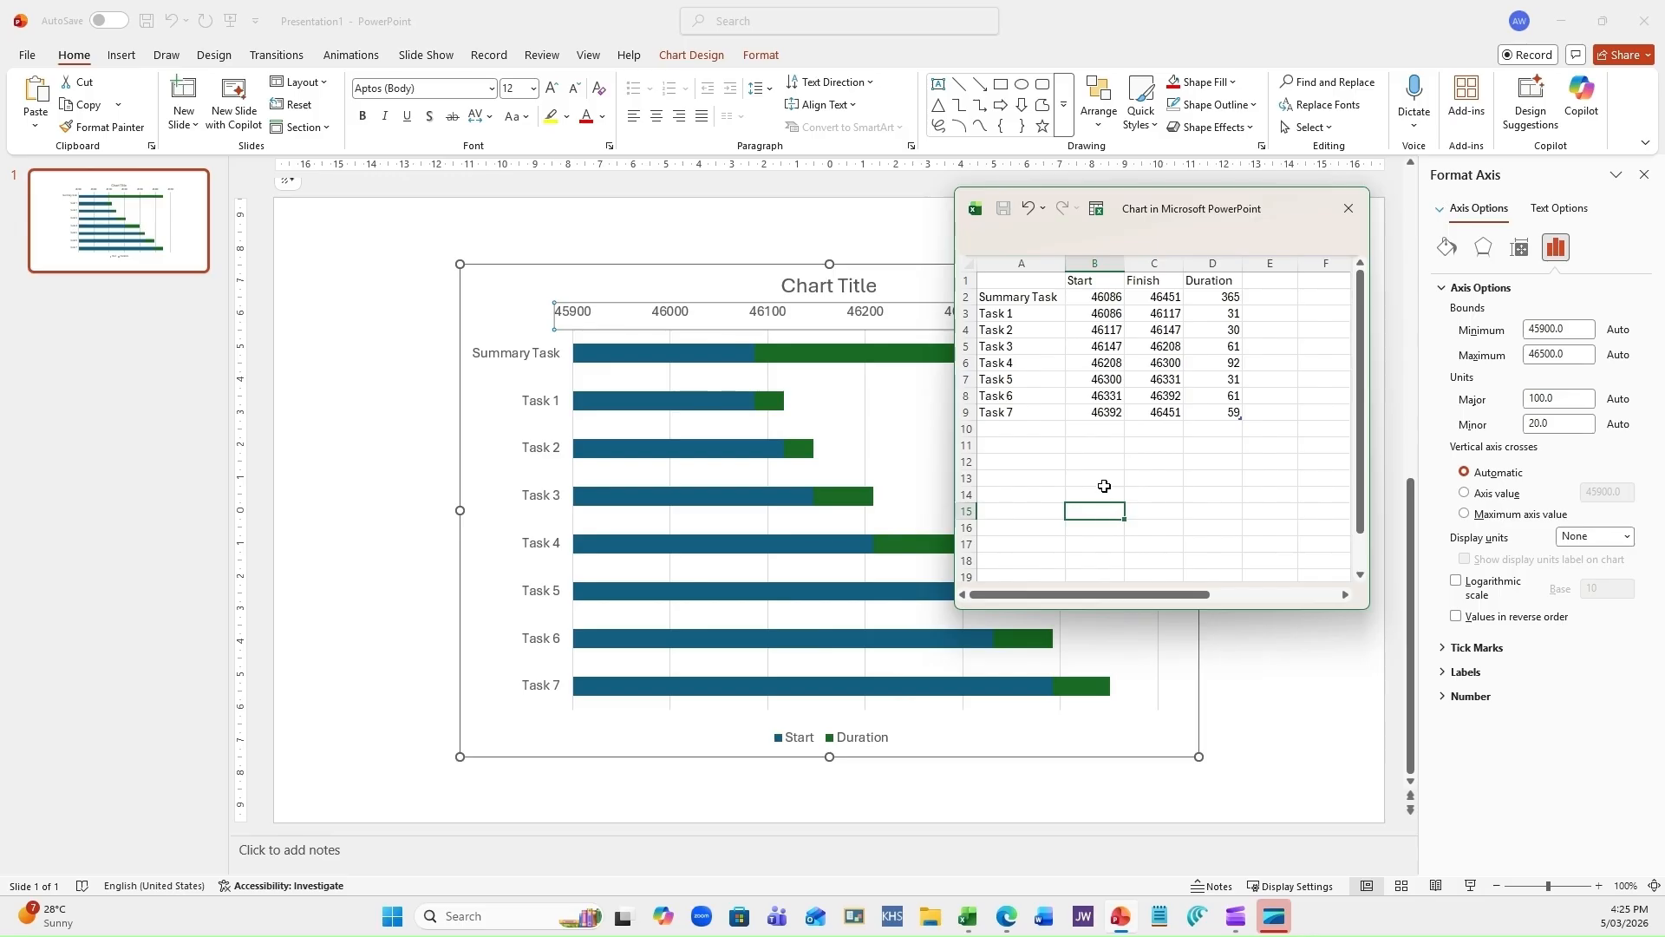
# Set the horizontal axis's minimum bound to 46086, the Summary Task's start value.
pyautogui.click(1075, 297)
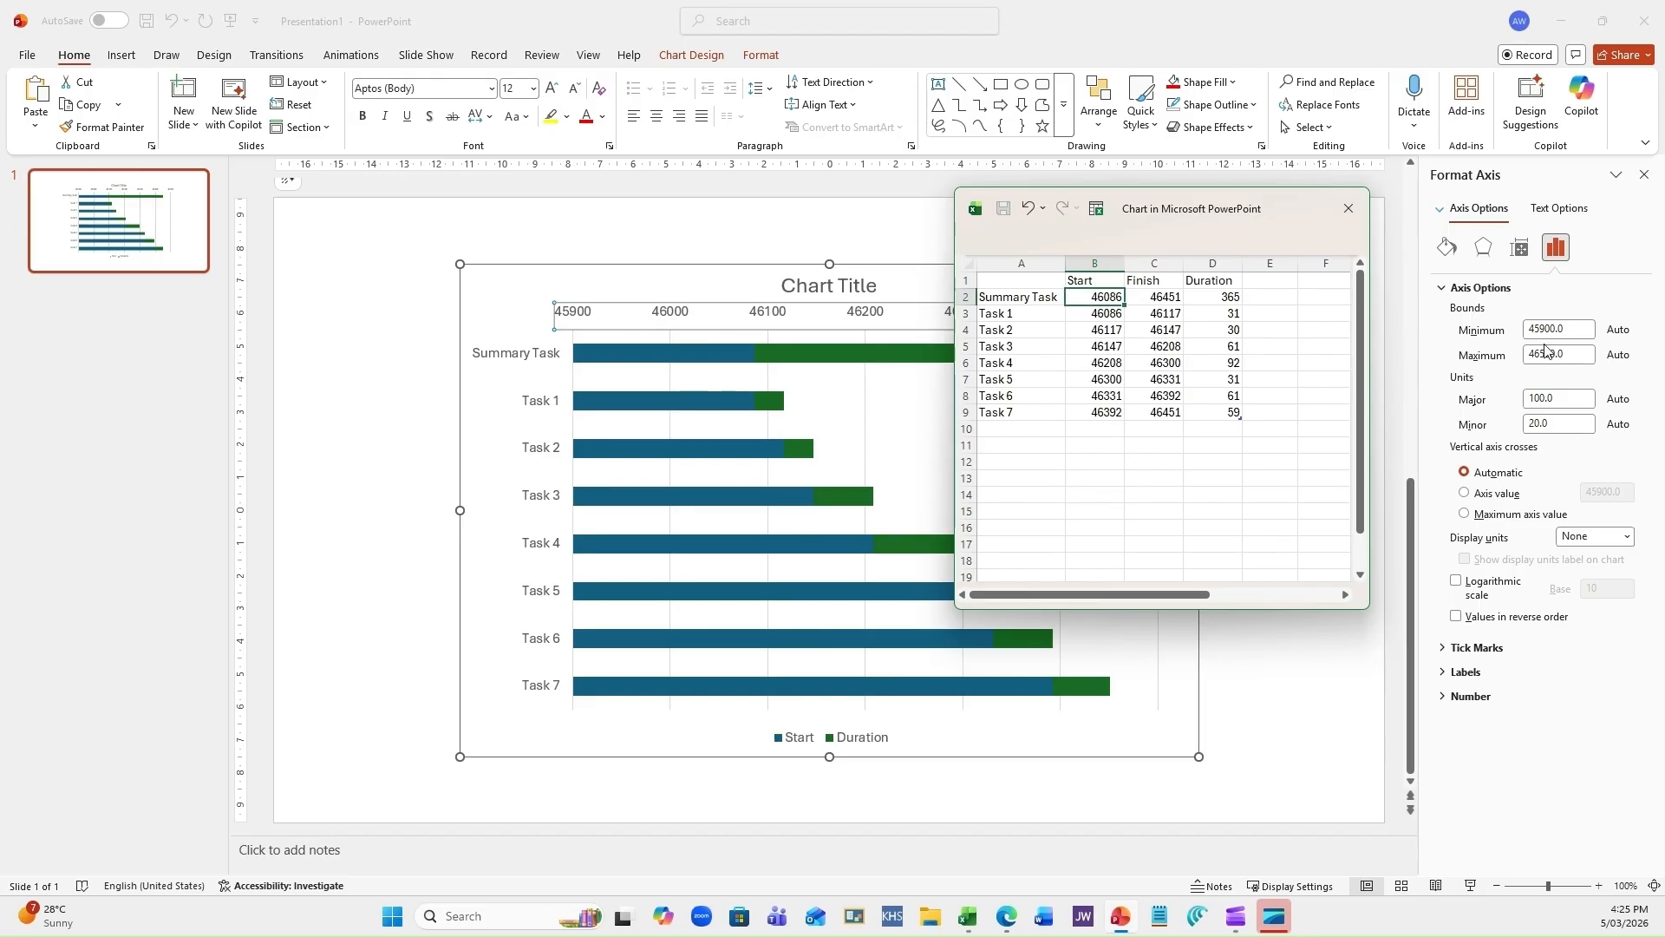
pyautogui.click(1577, 335)
pyautogui.click(1567, 328)
pyautogui.moveTo(1570, 327); pyautogui.dragTo(1474, 327)
pyautogui.write('4')
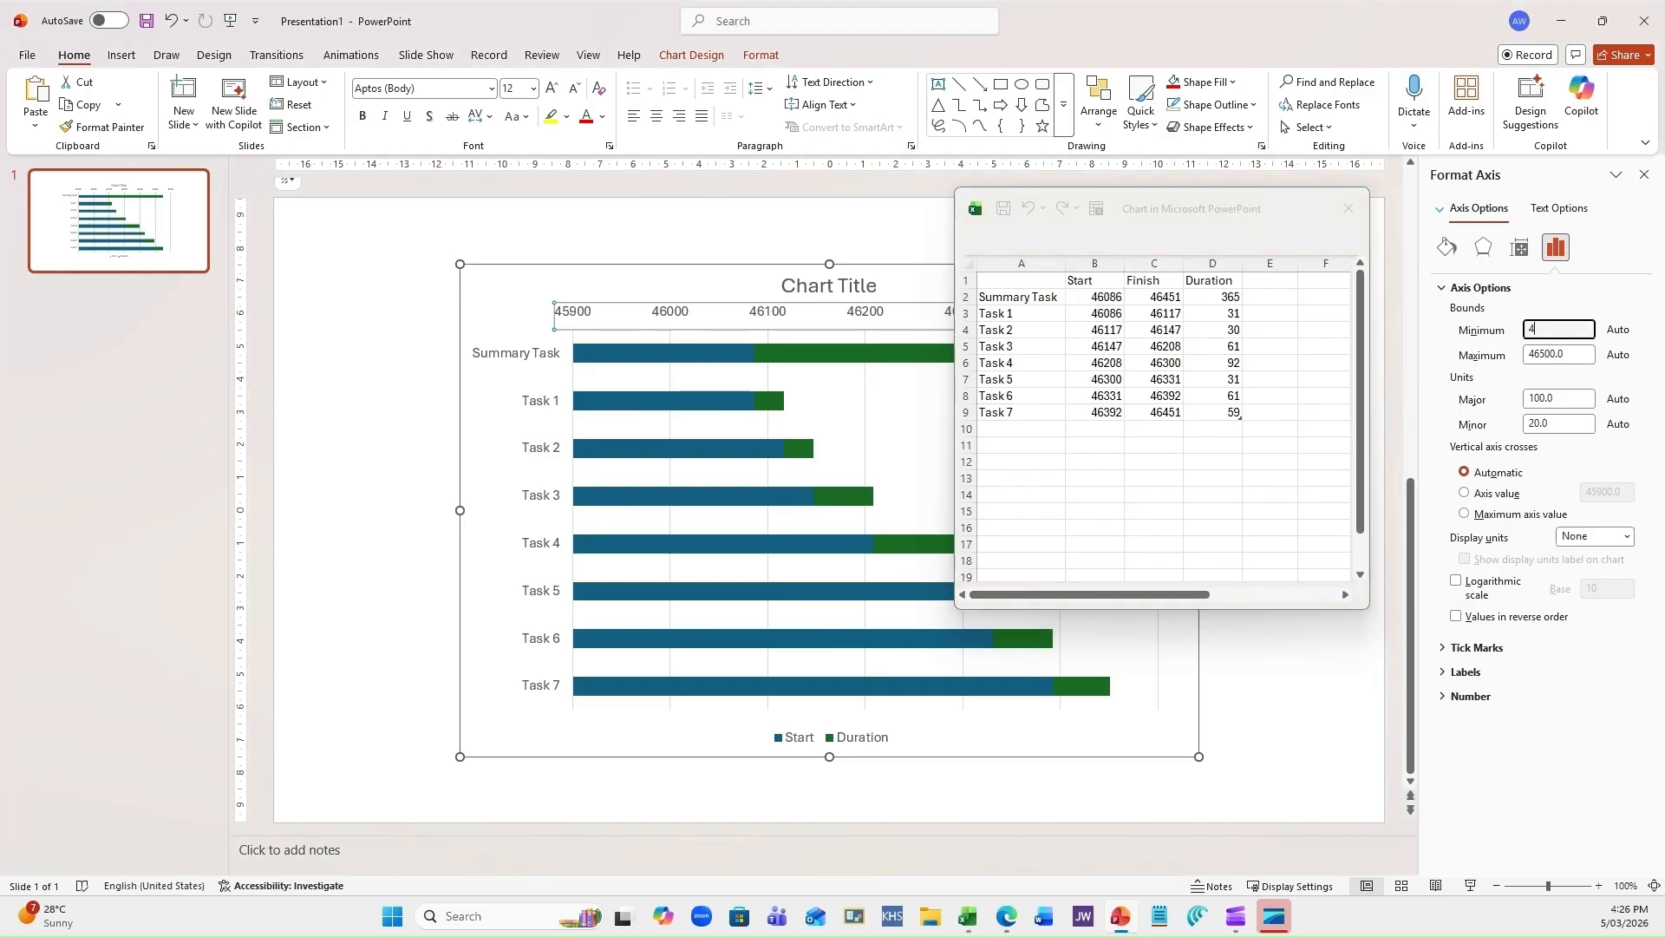
pyautogui.write('60')
pyautogui.press('BackSpace')
pyautogui.press('Return')
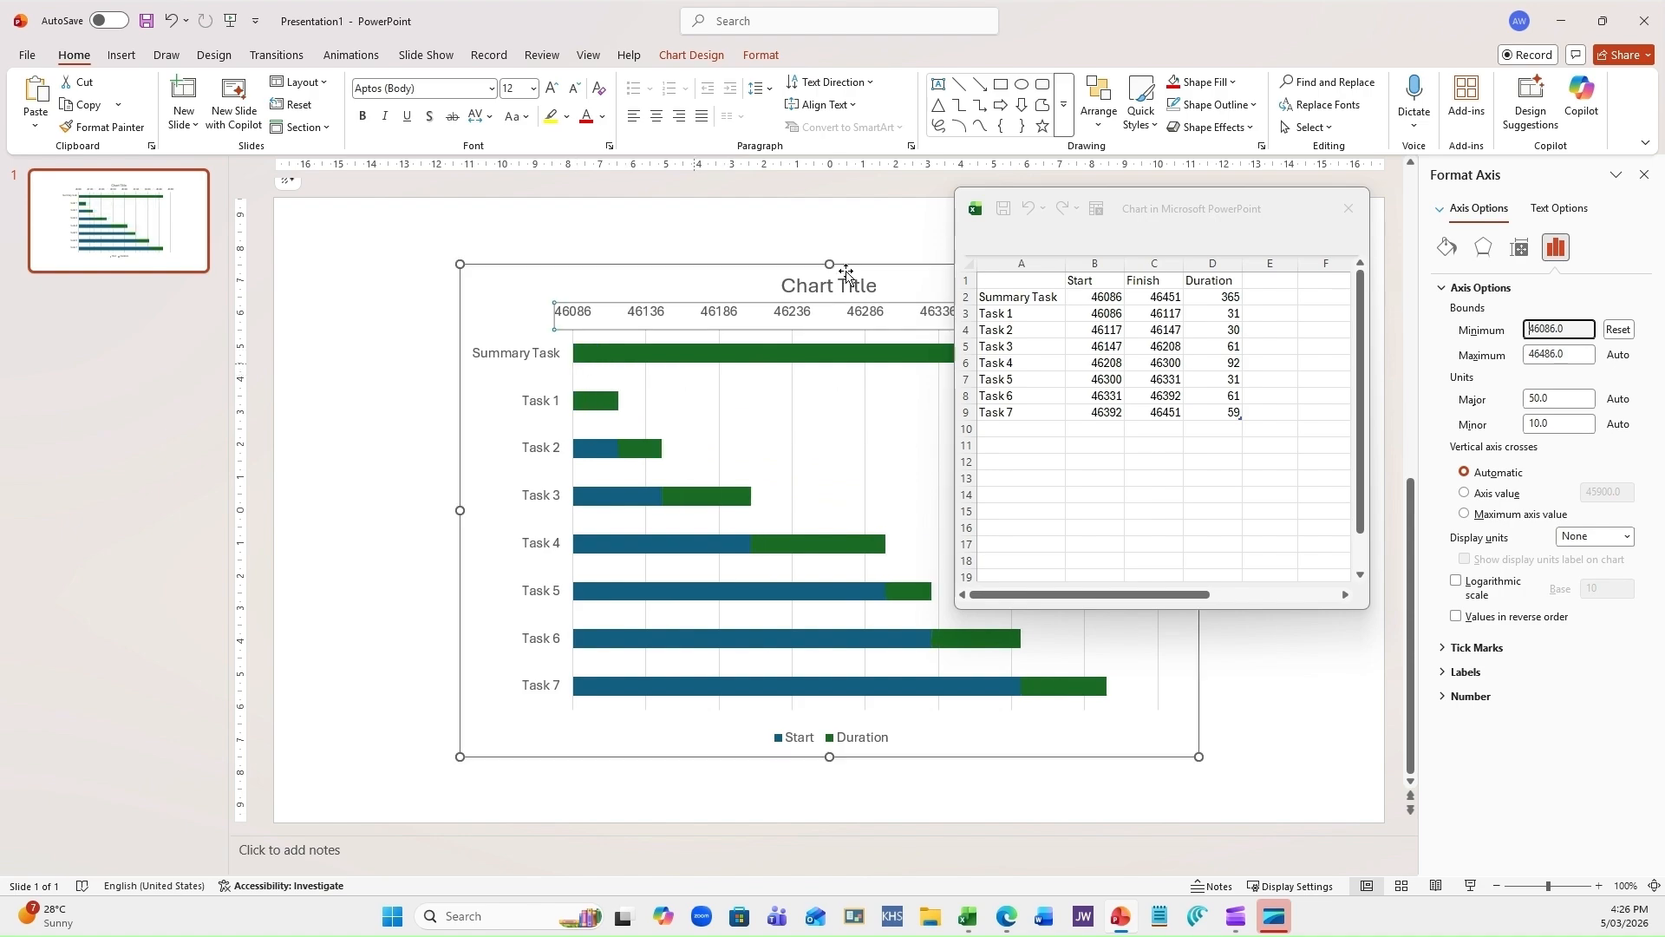
# Move the chart data window clear of the chart and set the Start series to No Fill and No Outline.
pyautogui.click(1044, 222)
pyautogui.moveTo(1044, 222); pyautogui.dragTo(373, 96)
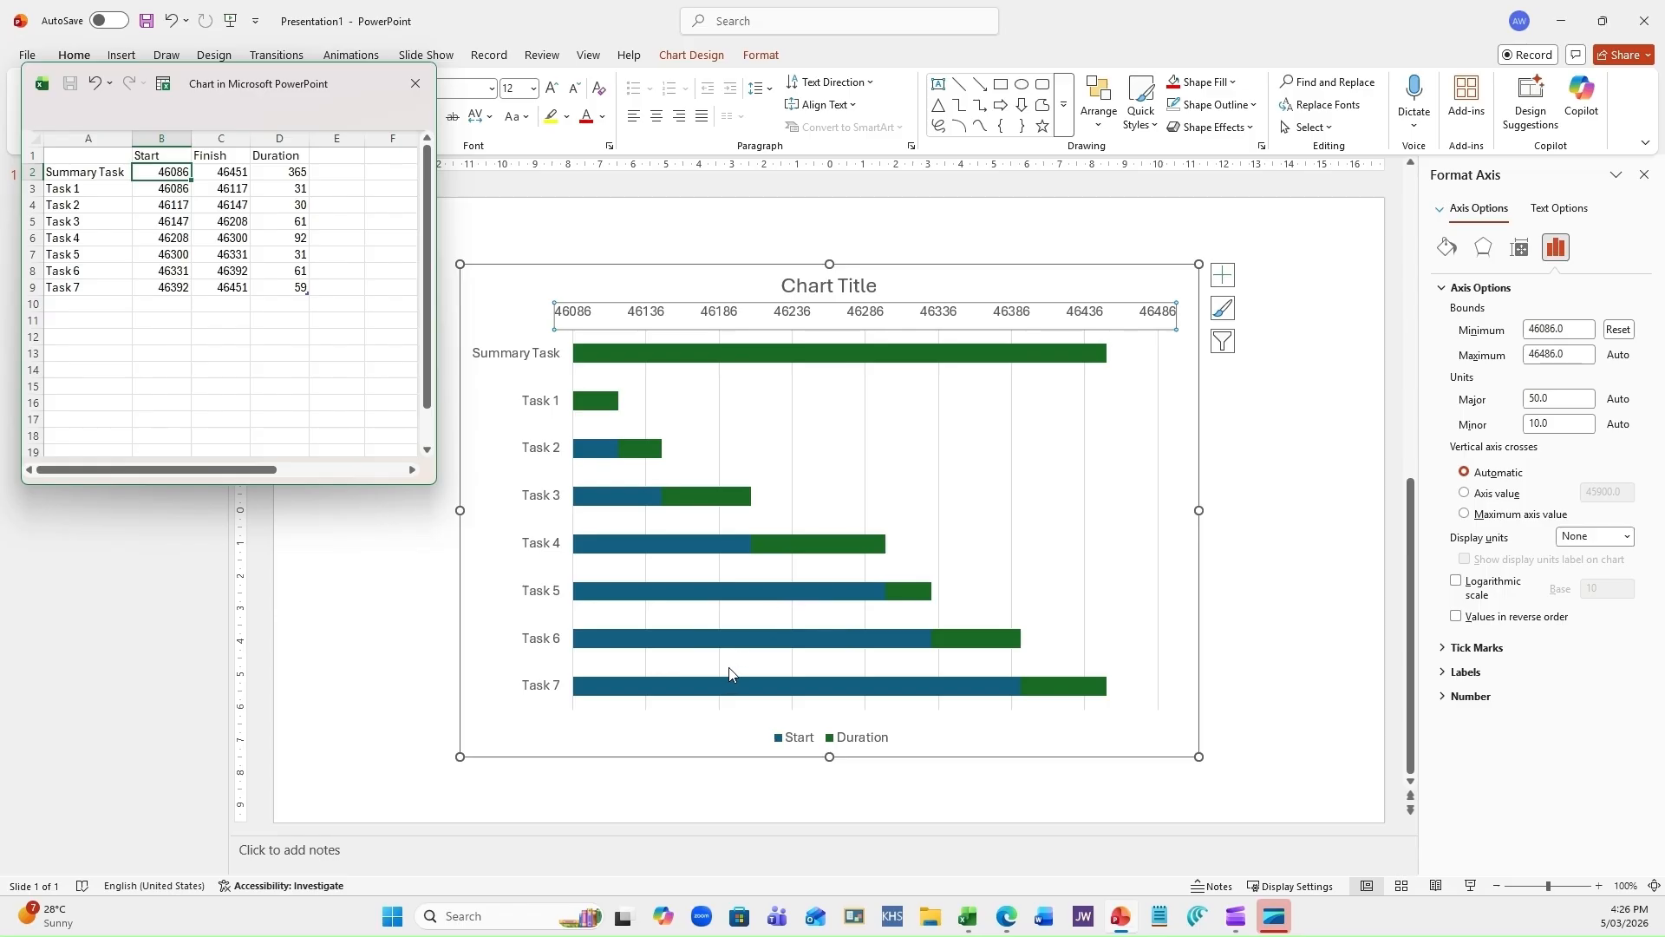
pyautogui.click(598, 451)
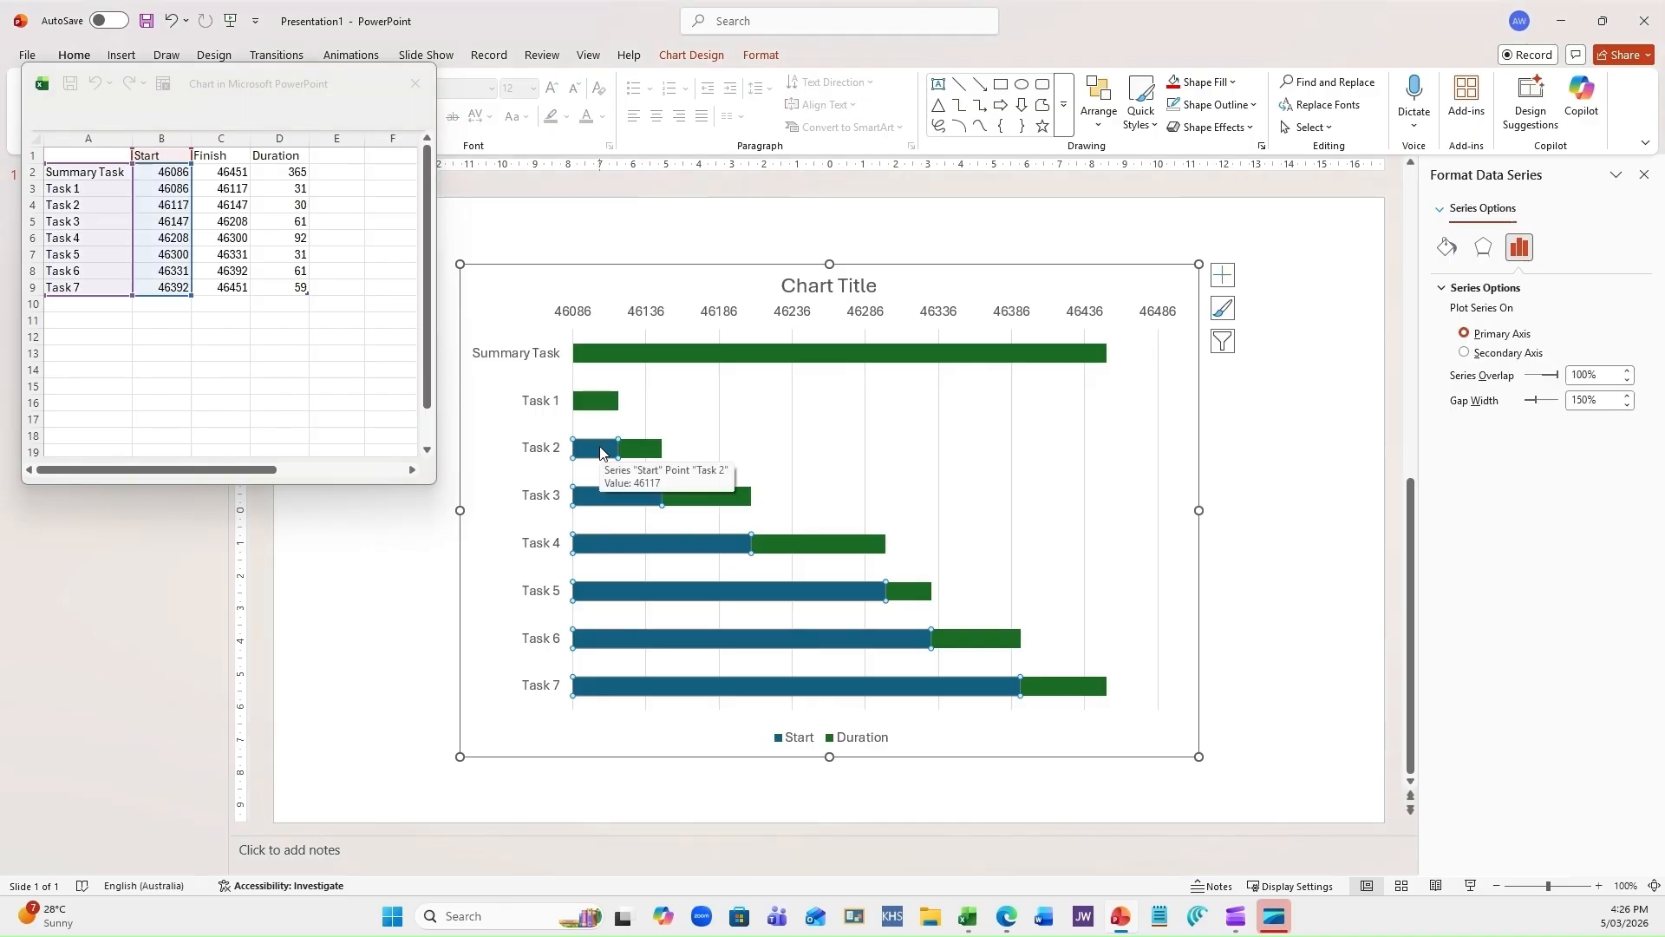
pyautogui.rightClick(601, 450)
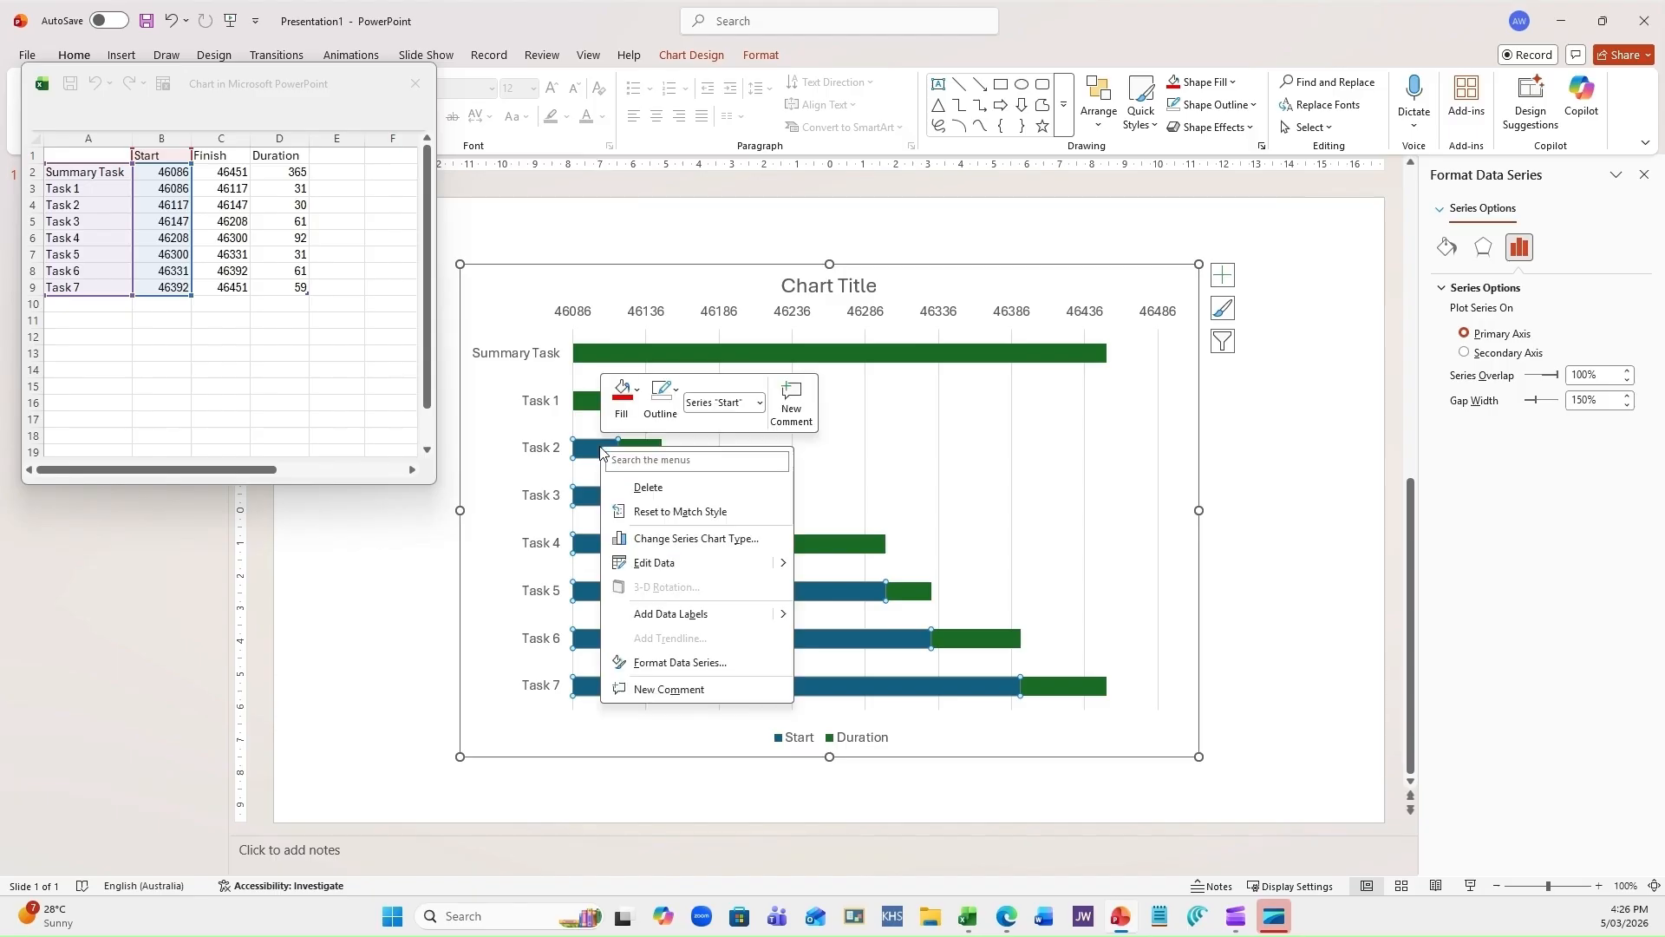
pyautogui.click(619, 415)
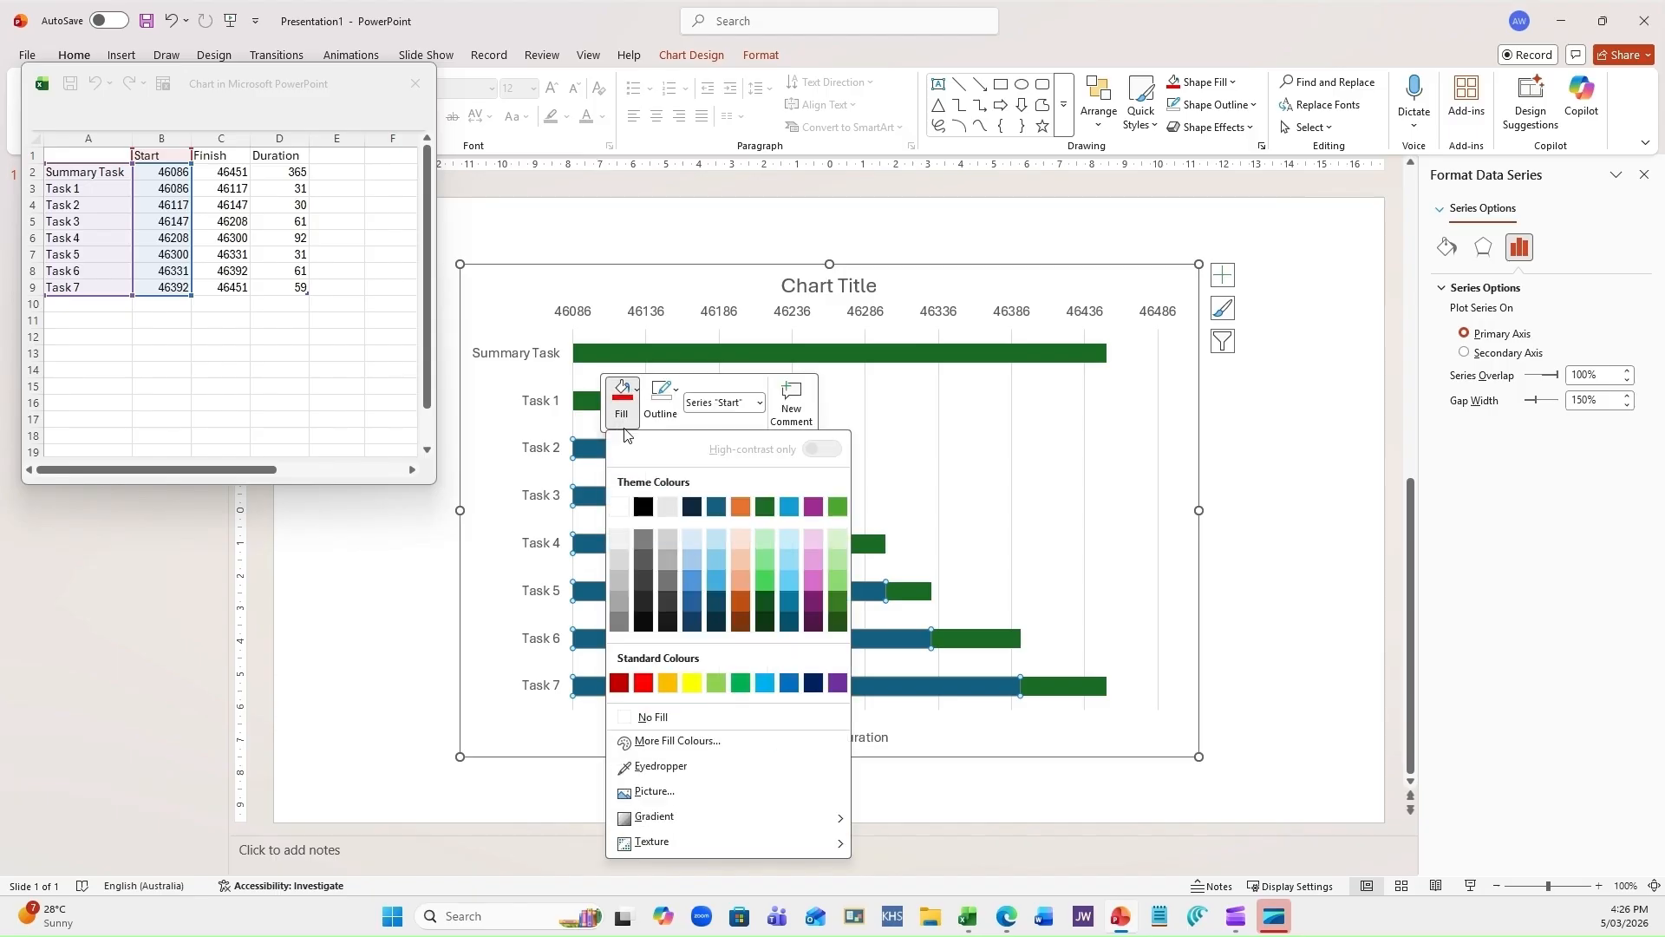
pyautogui.click(652, 719)
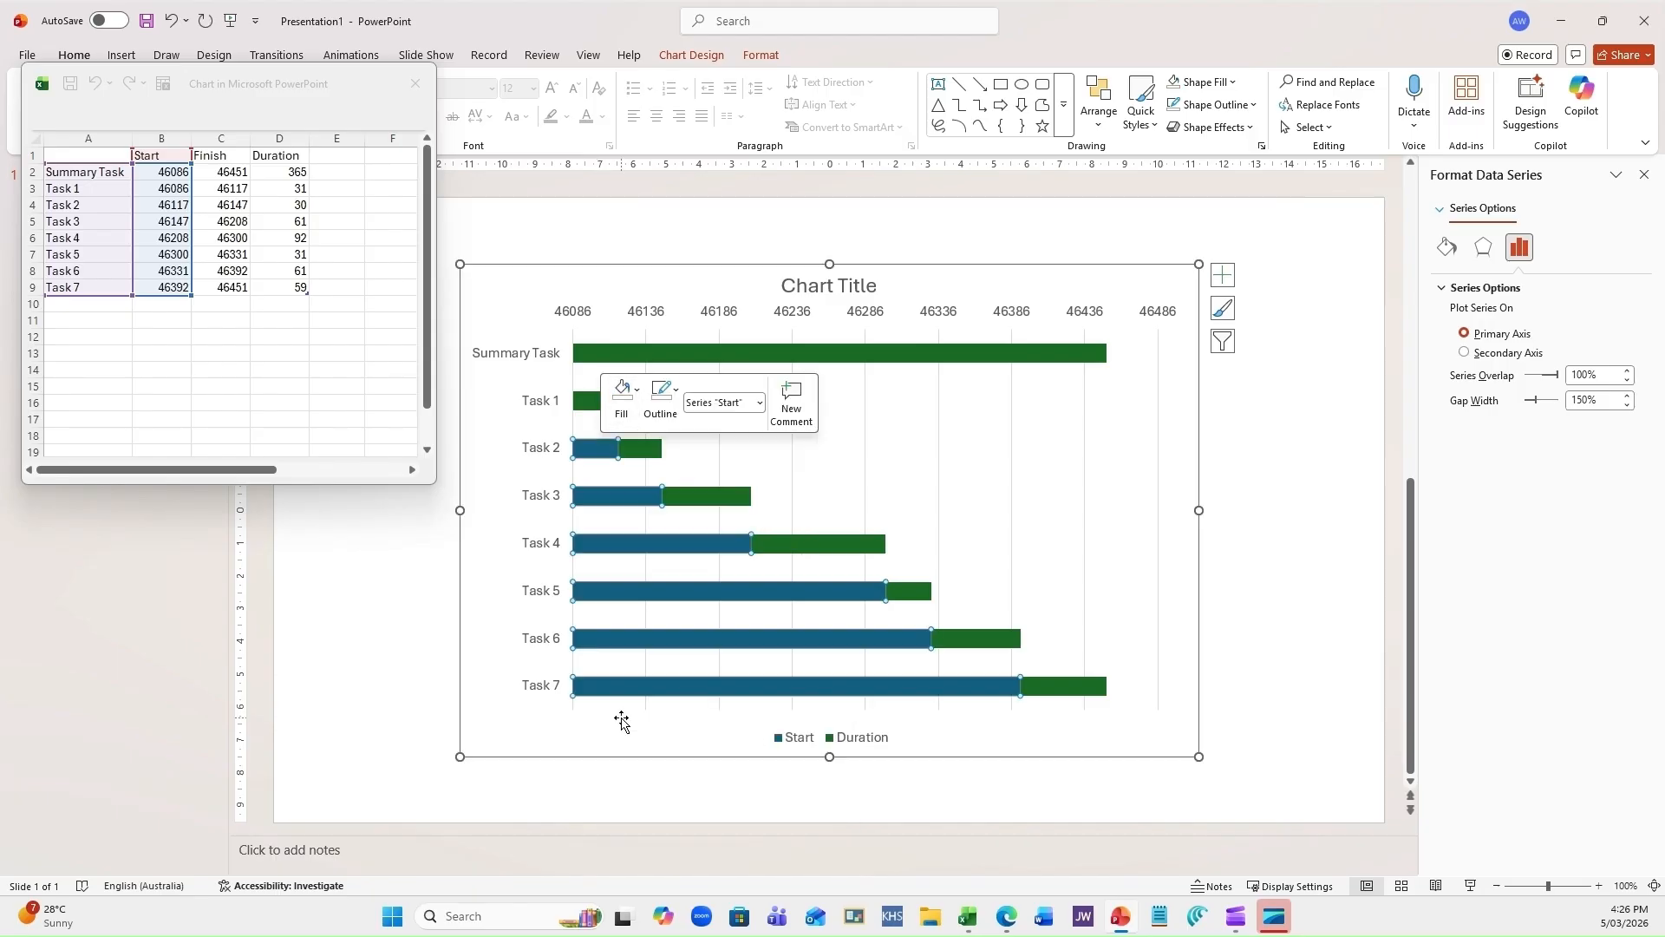
pyautogui.click(656, 416)
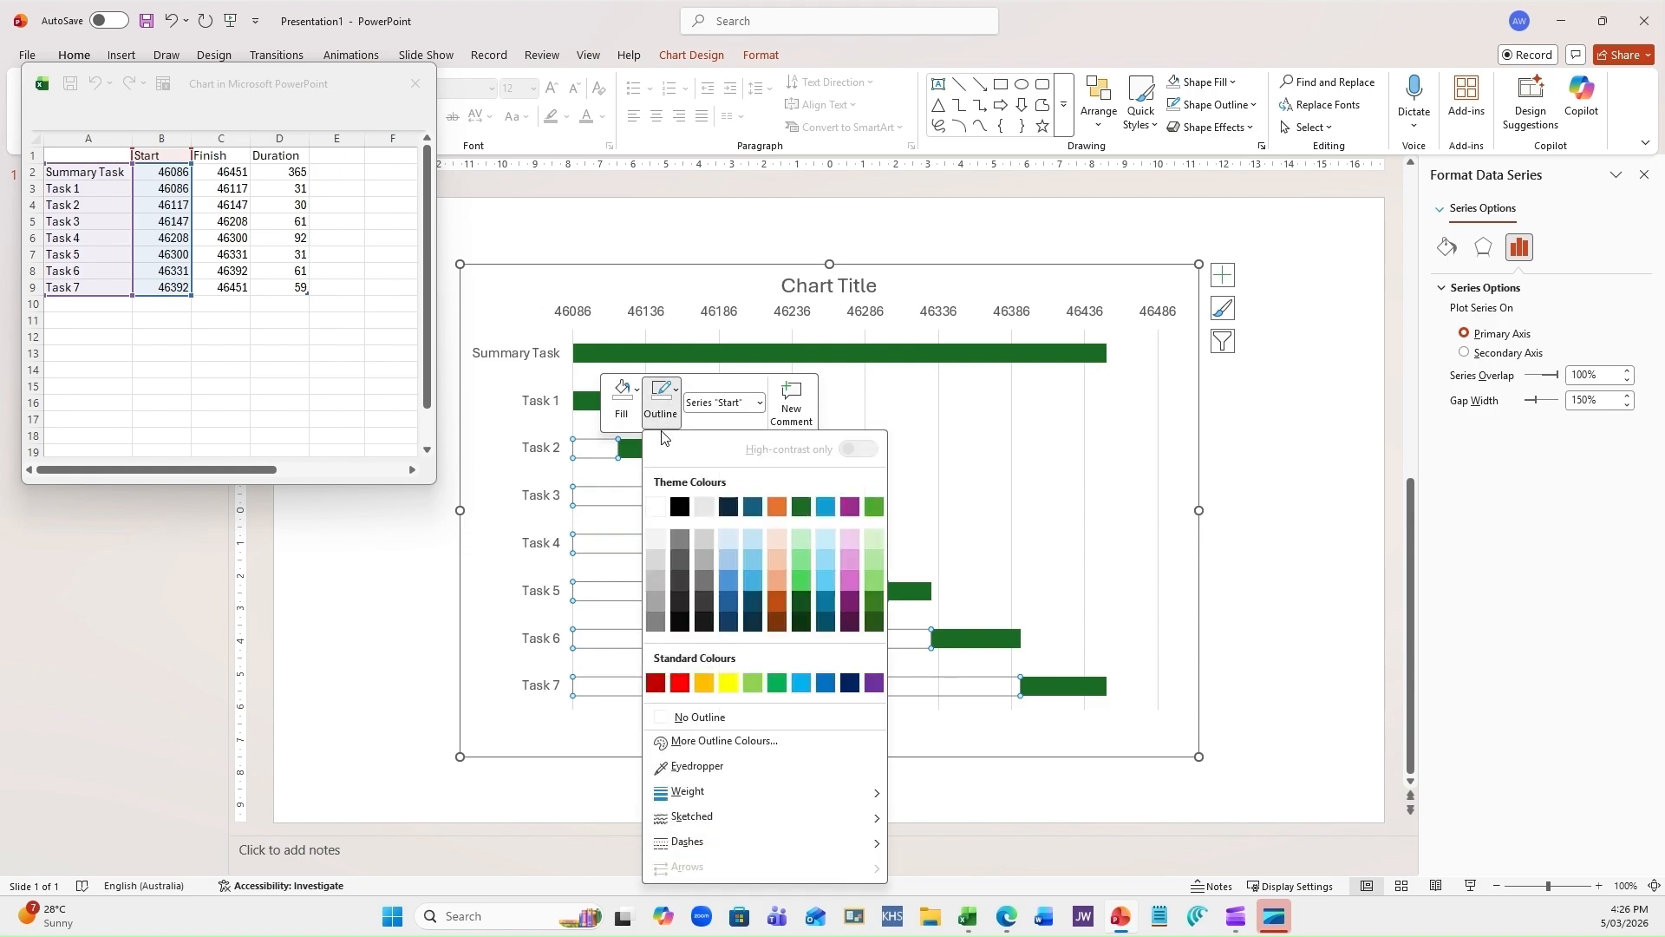
pyautogui.click(691, 719)
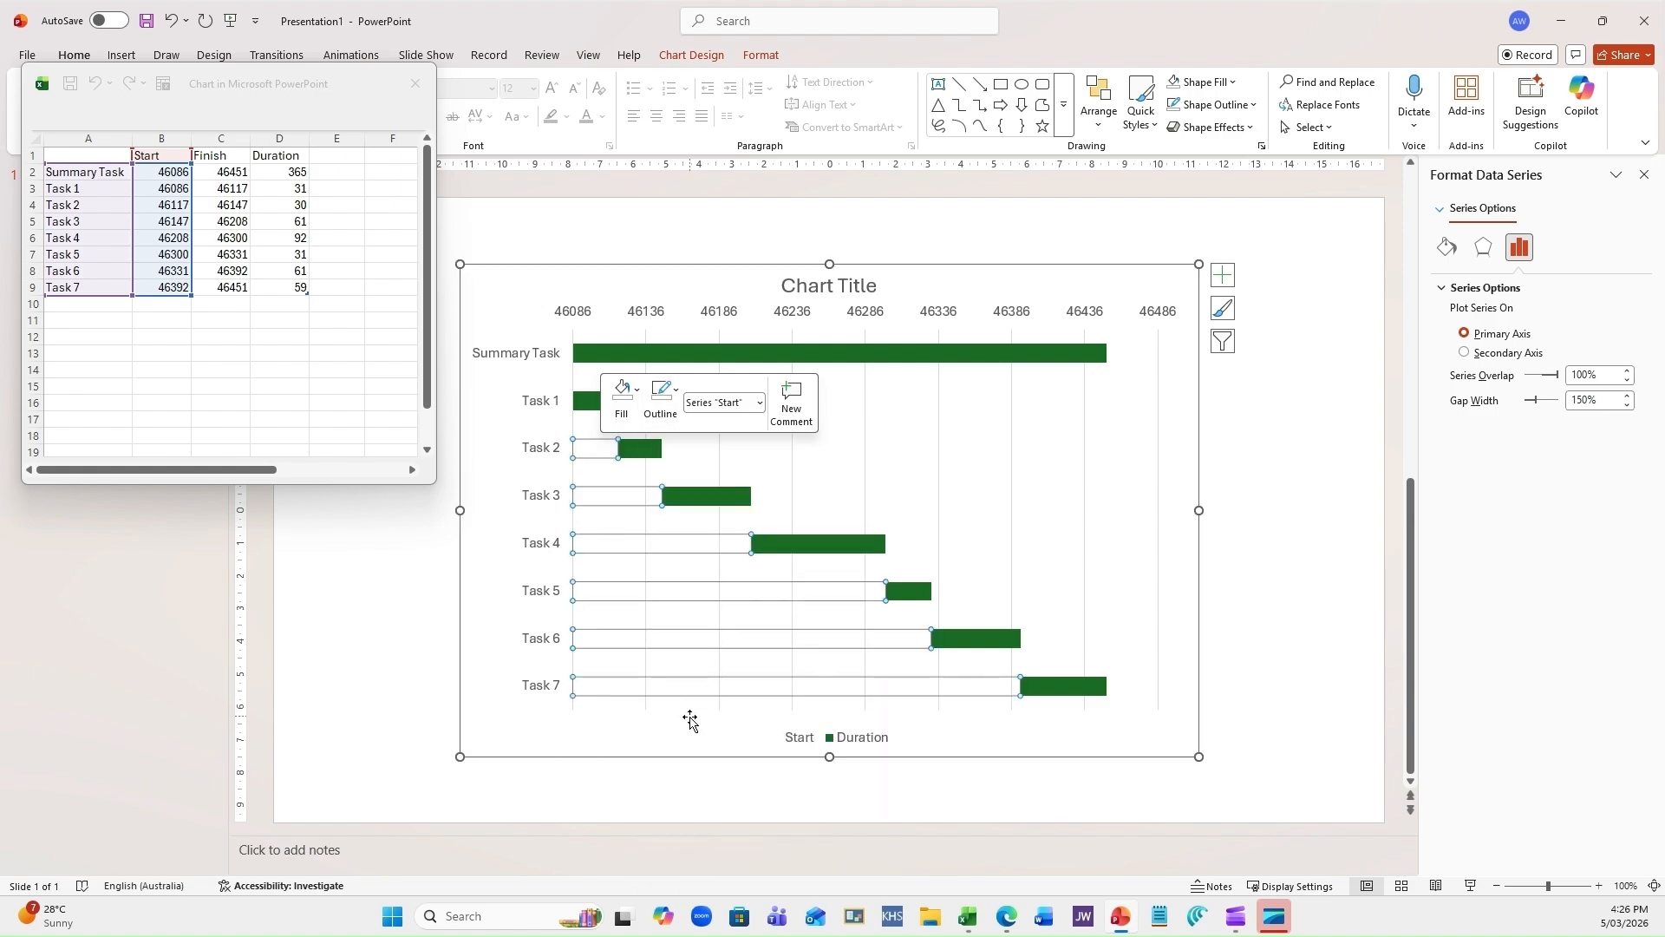
pyautogui.click(647, 793)
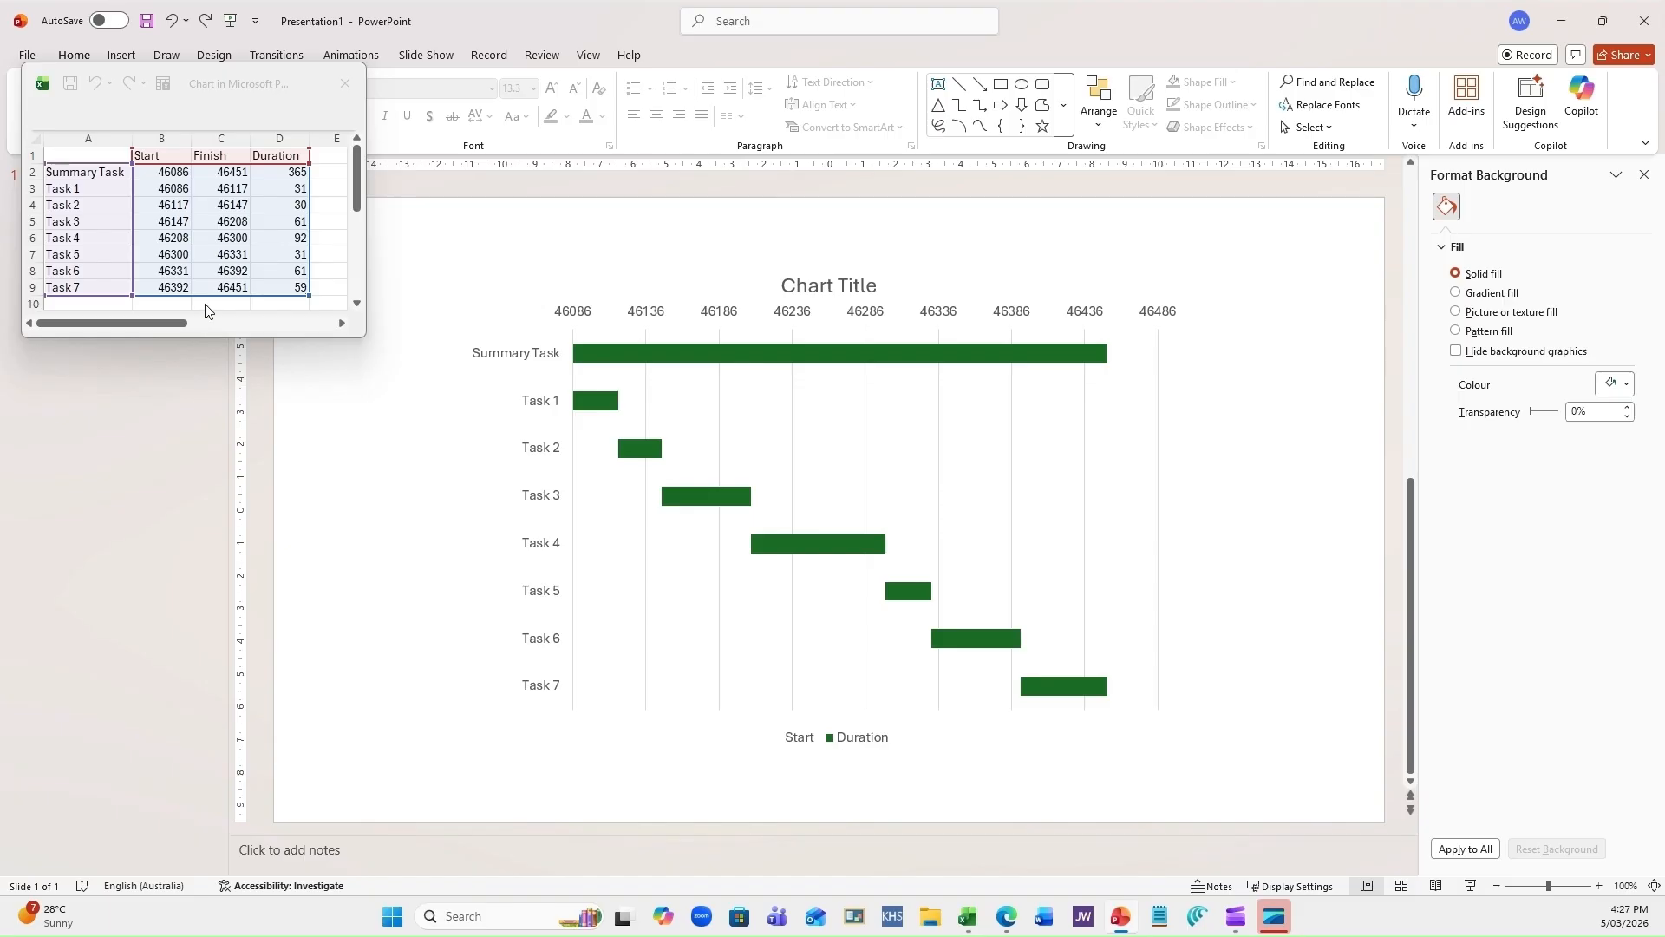
# Format all Start and Finish values in the chart data as dates of type *14/03/2012.
pyautogui.click(216, 289)
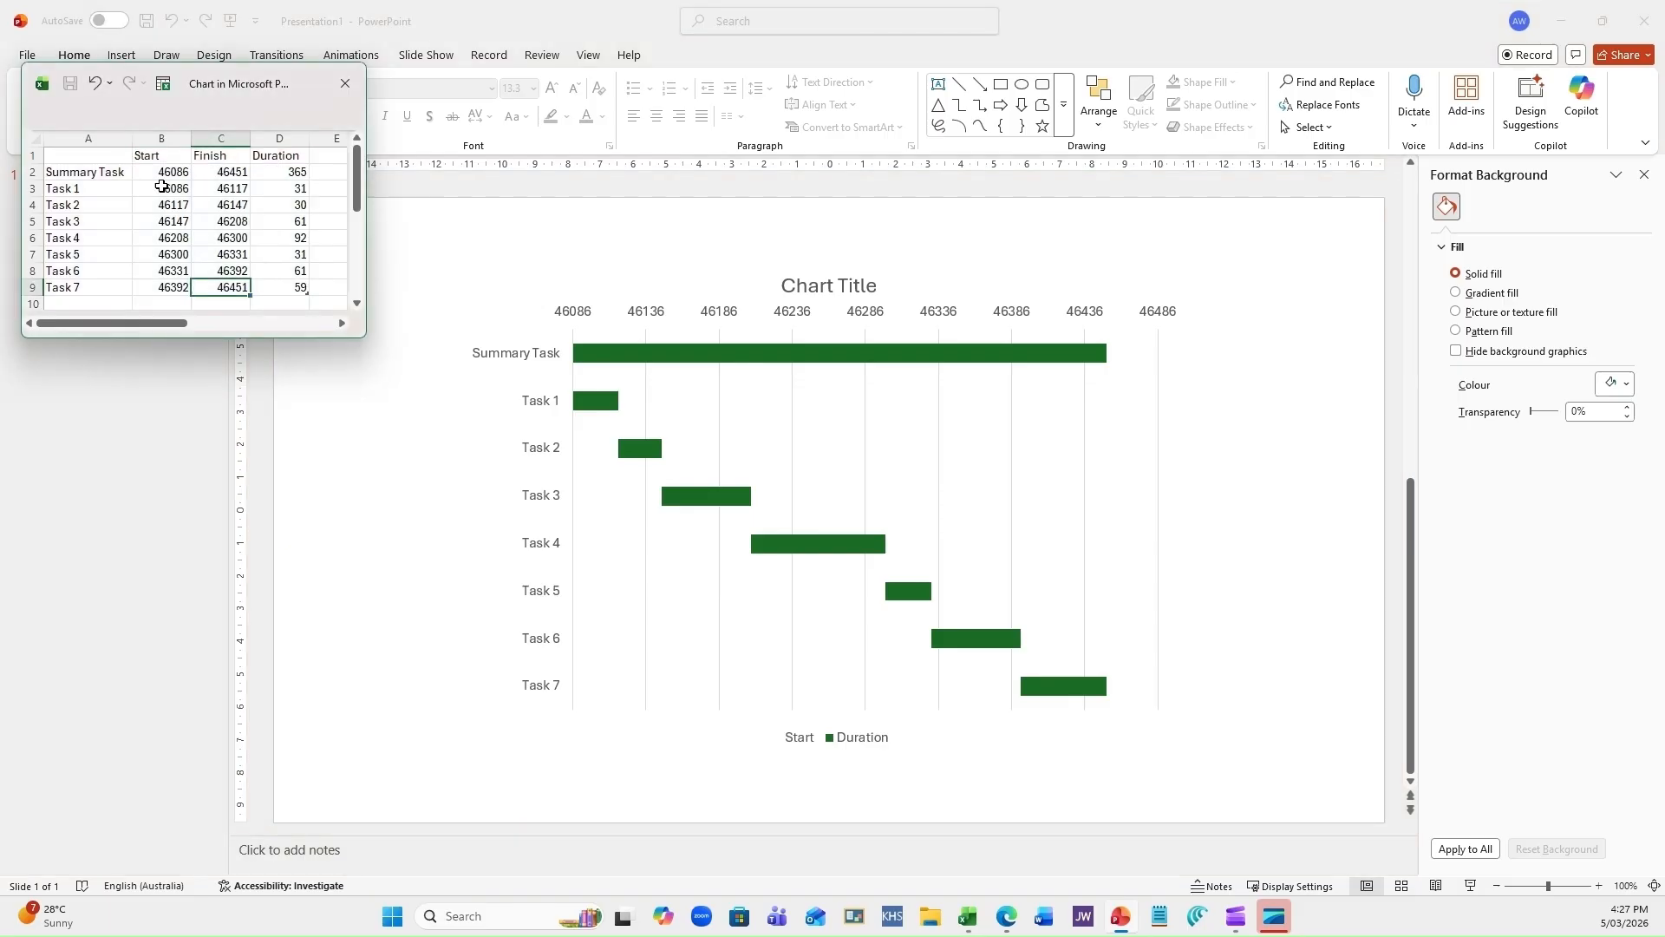
pyautogui.moveTo(163, 172); pyautogui.dragTo(221, 287)
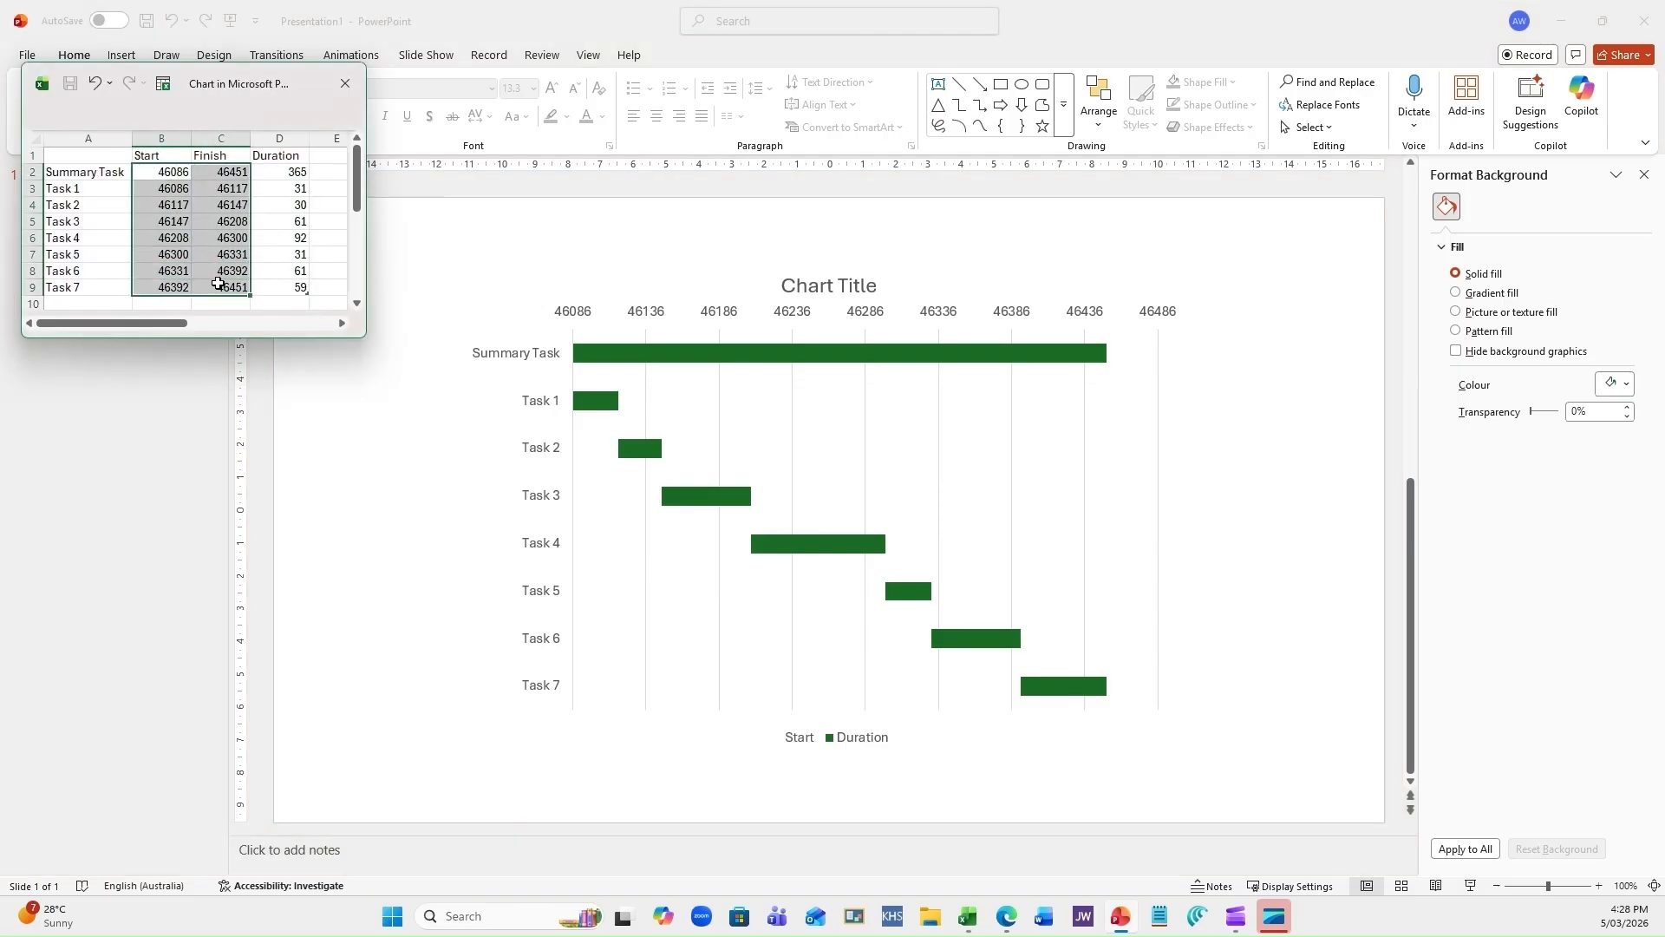
pyautogui.rightClick(222, 289)
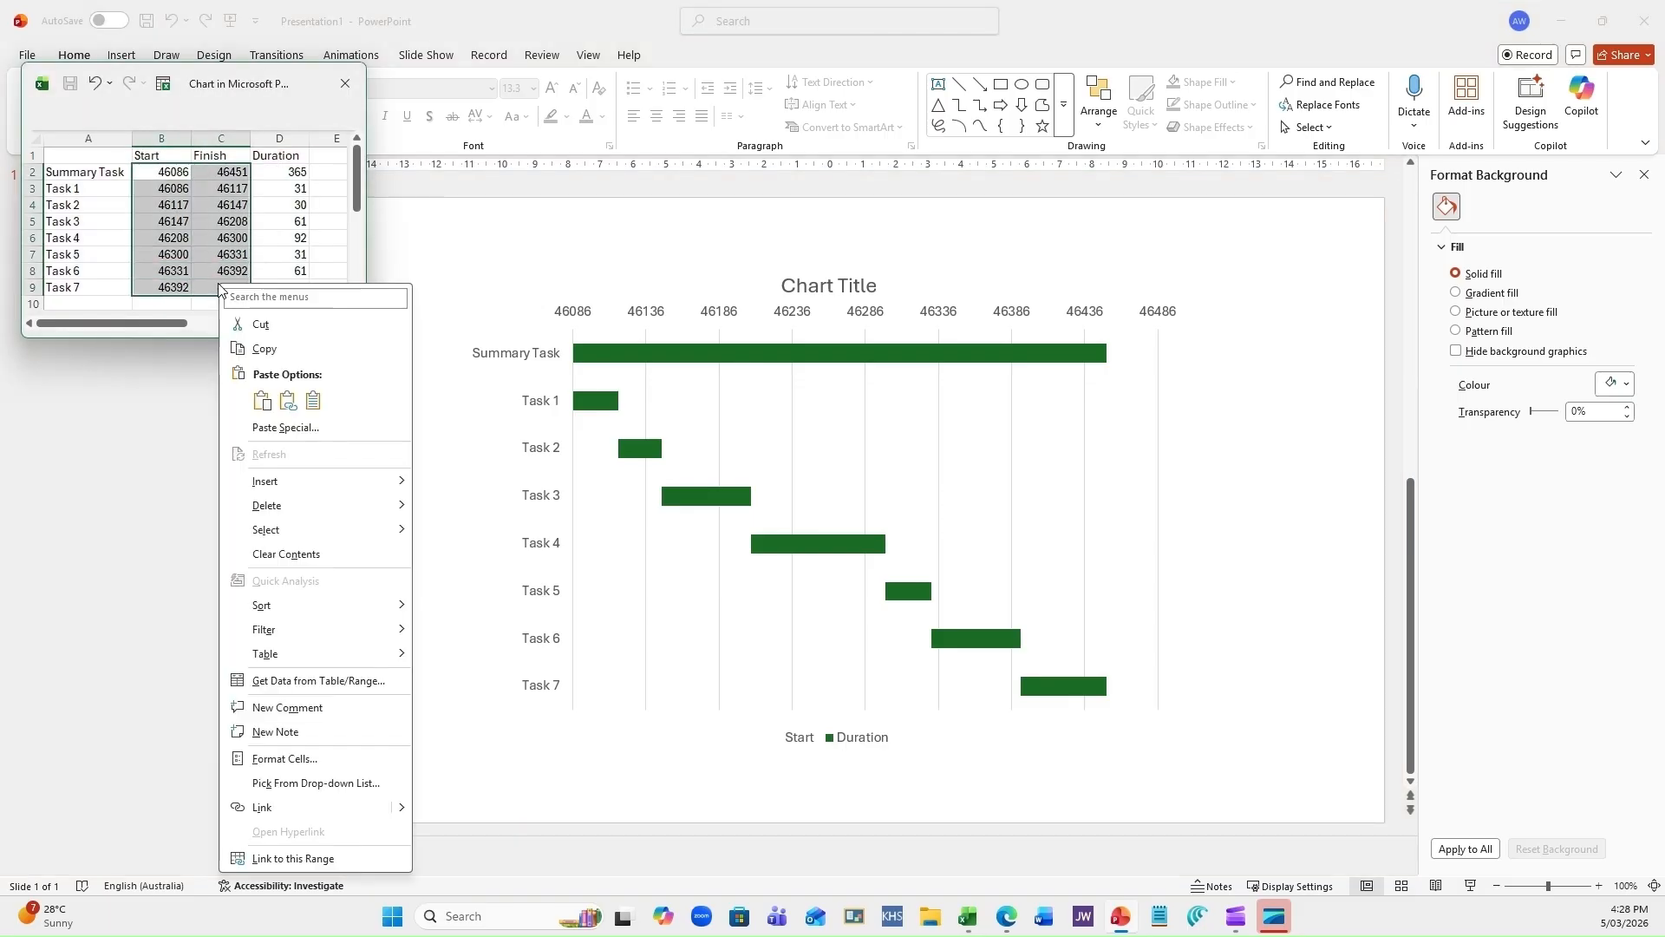
pyautogui.click(288, 759)
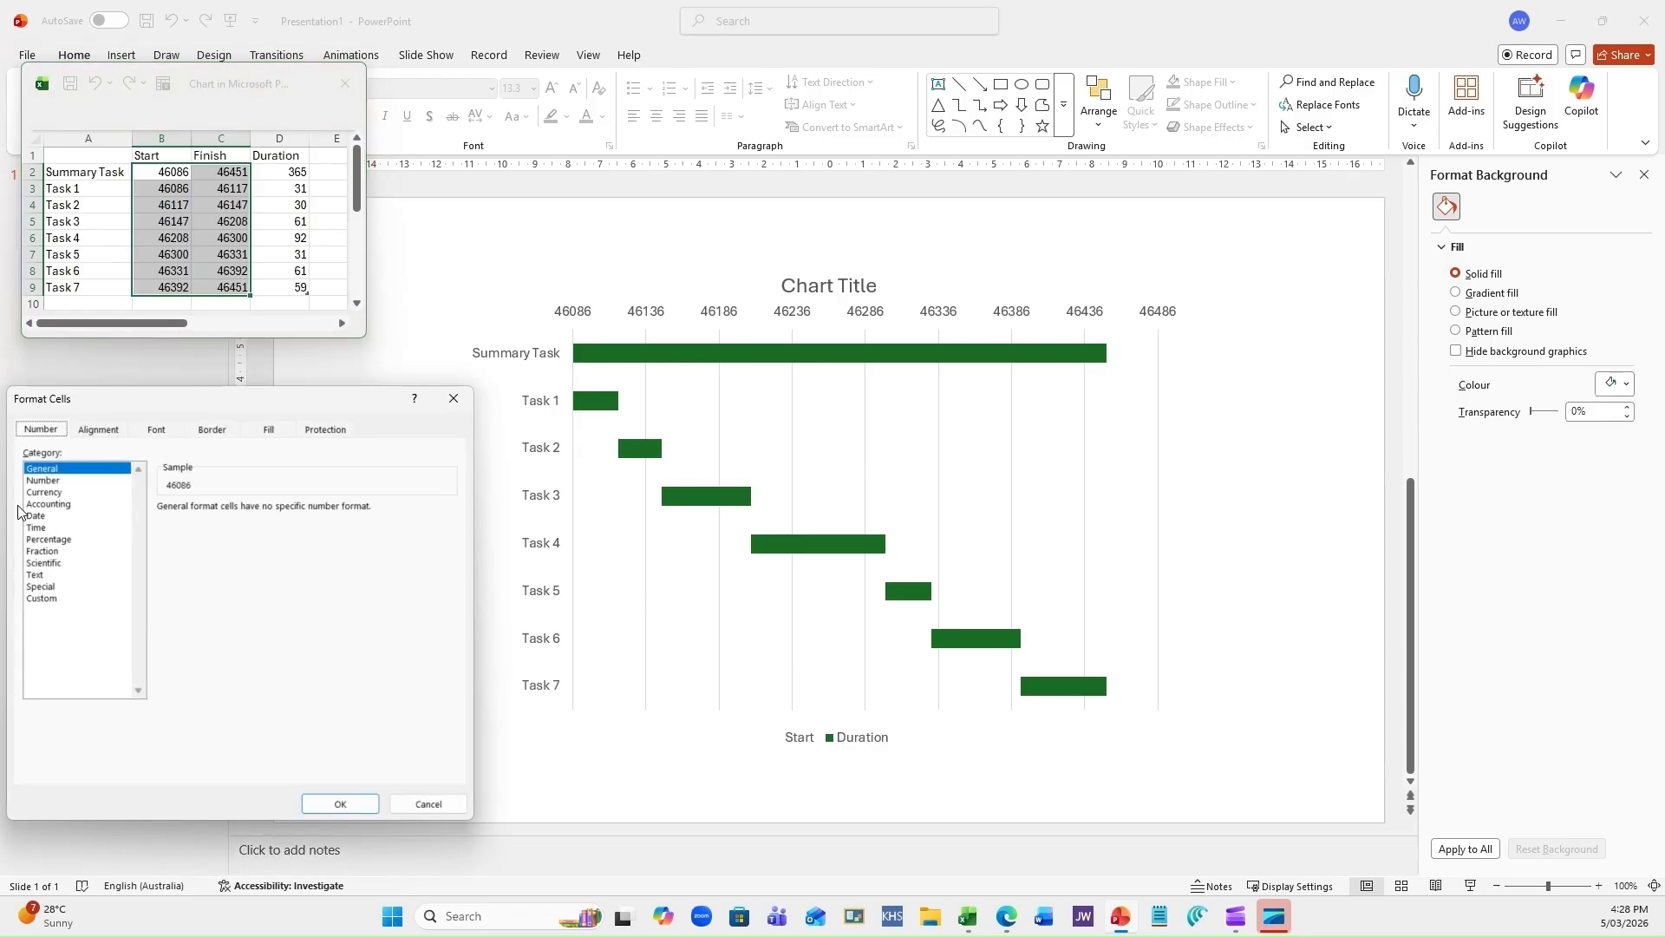
pyautogui.click(39, 516)
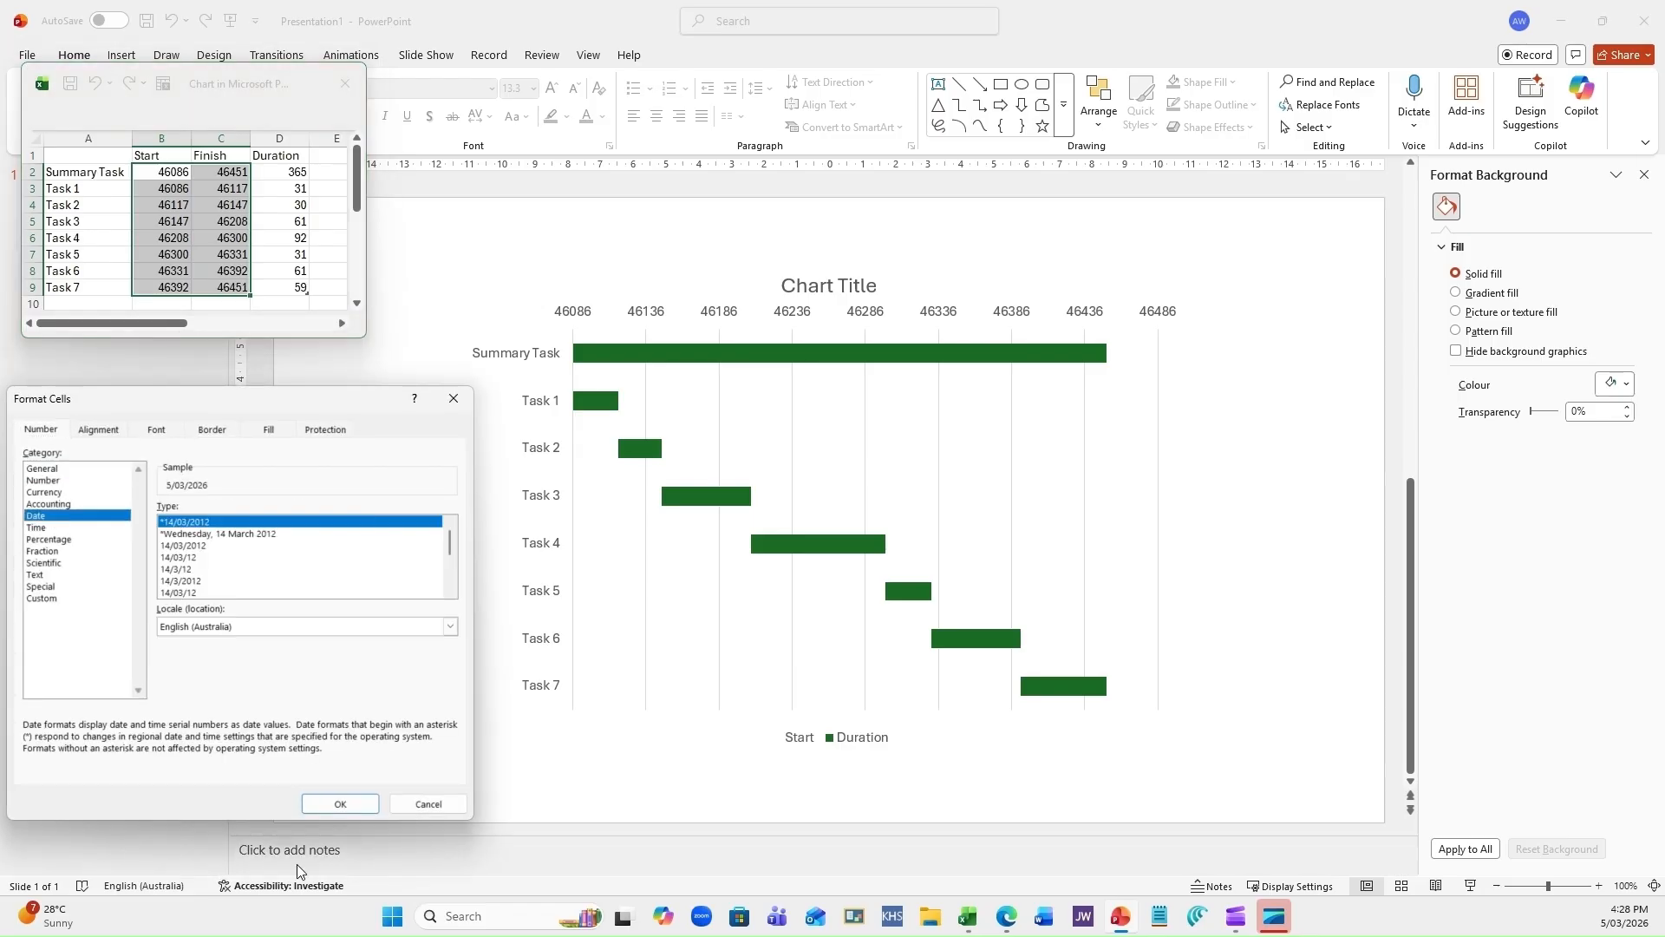
pyautogui.click(347, 803)
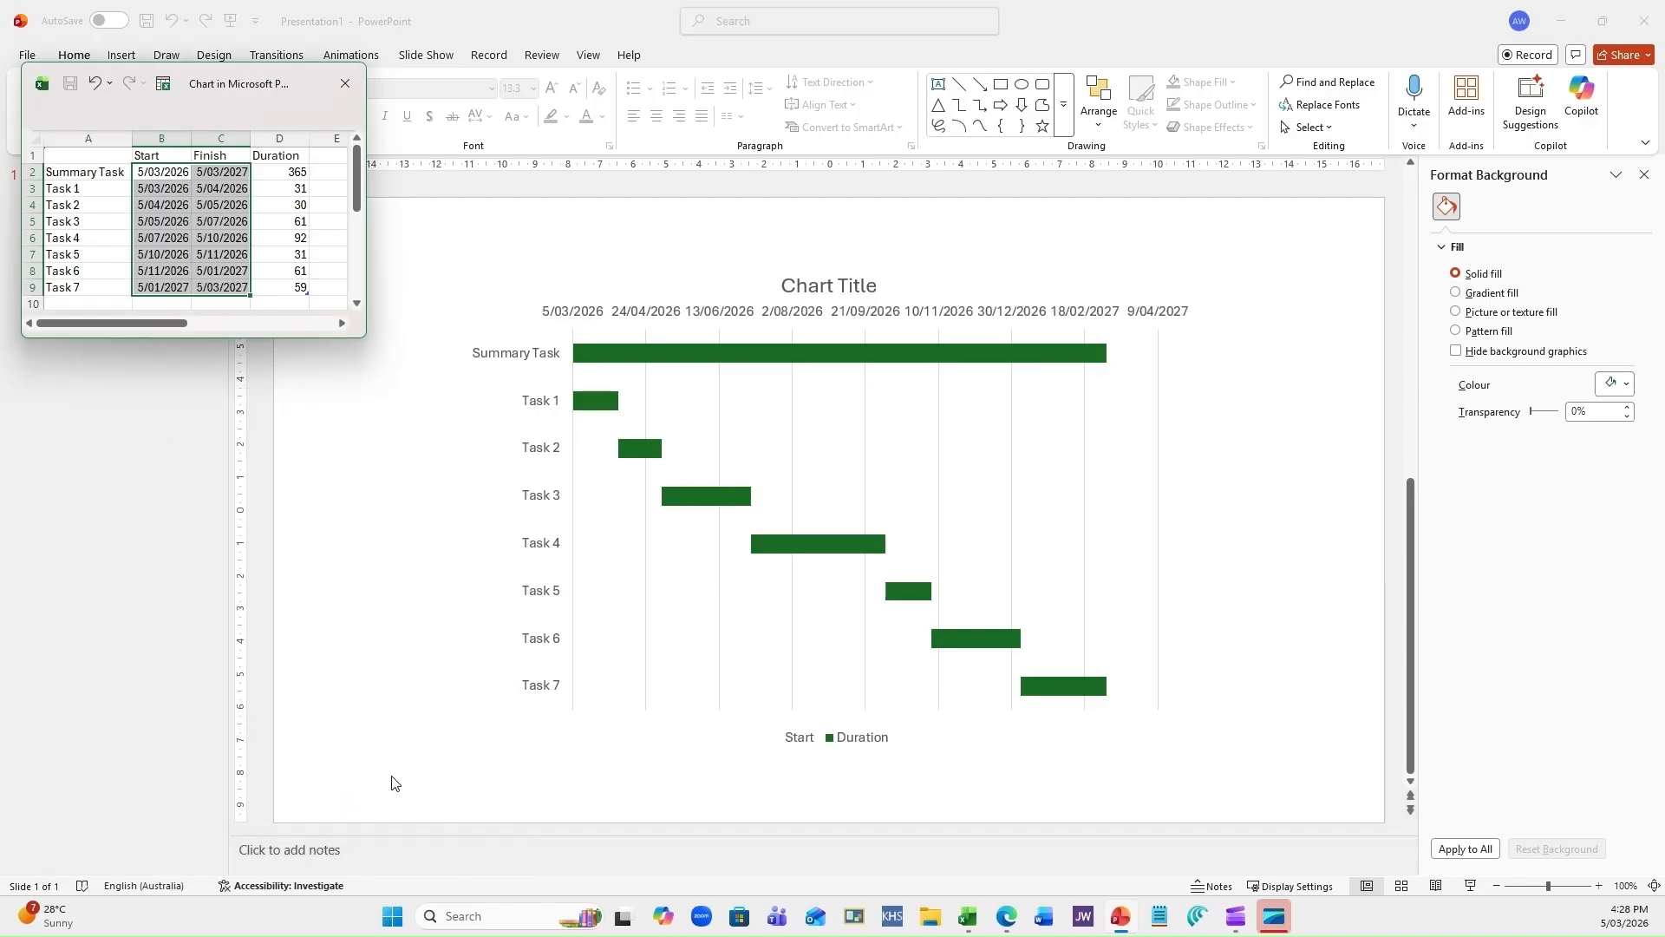
# Widen the chart on both sides so it spans most of the slide's width.
pyautogui.click(1164, 486)
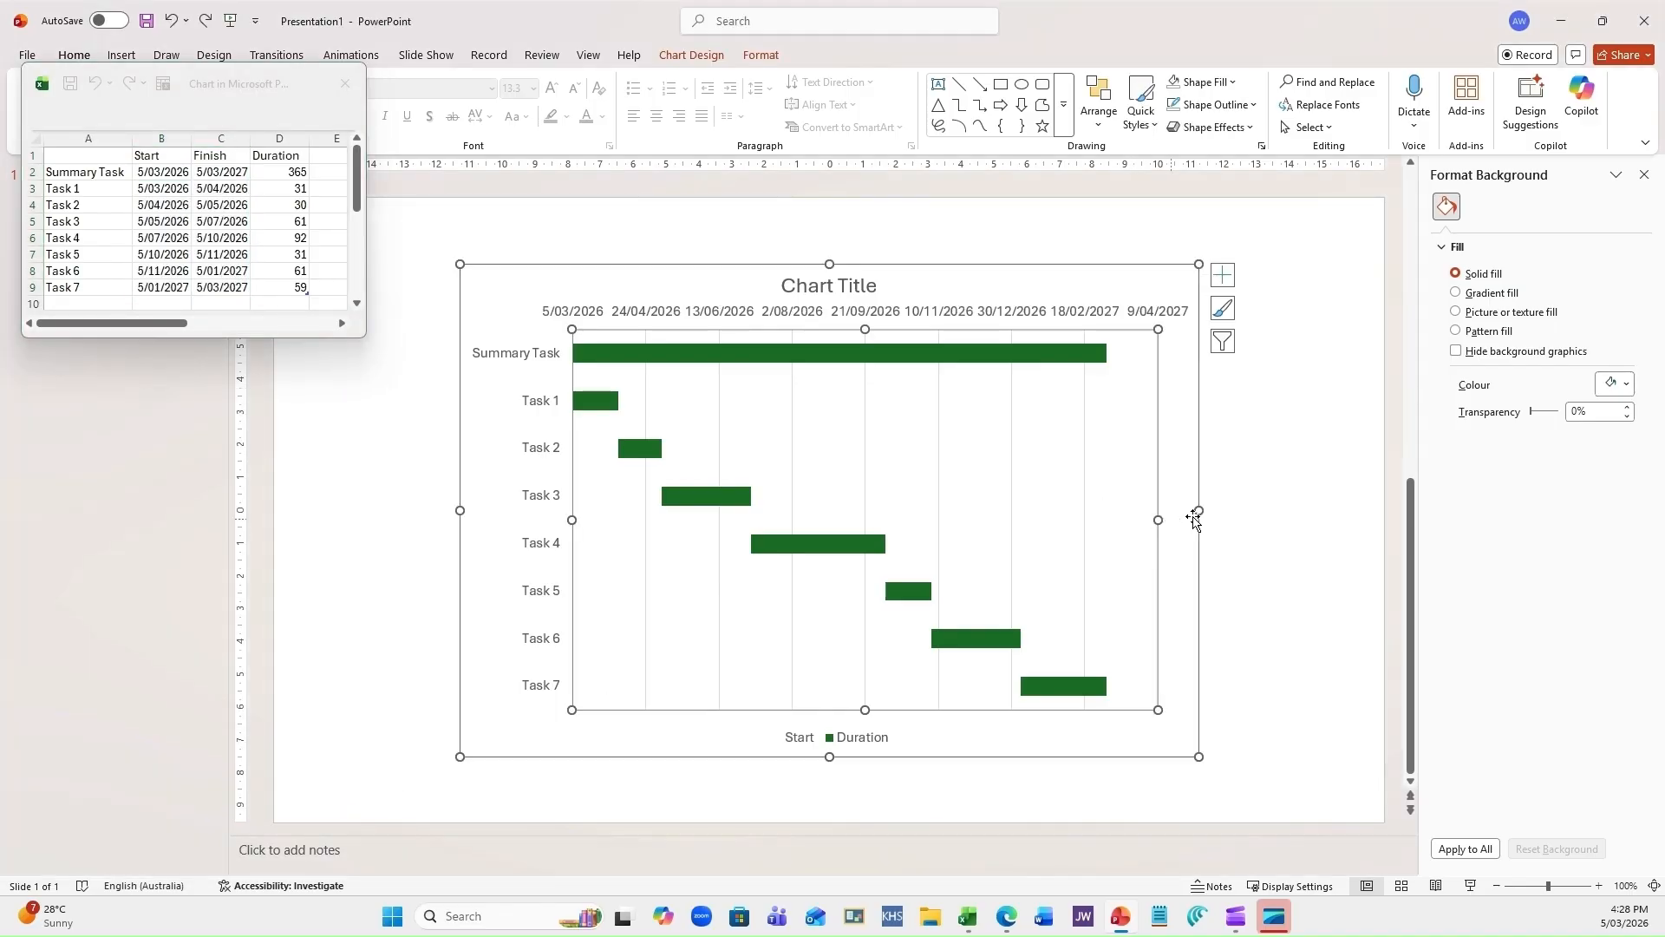
pyautogui.moveTo(1198, 512); pyautogui.dragTo(1339, 529)
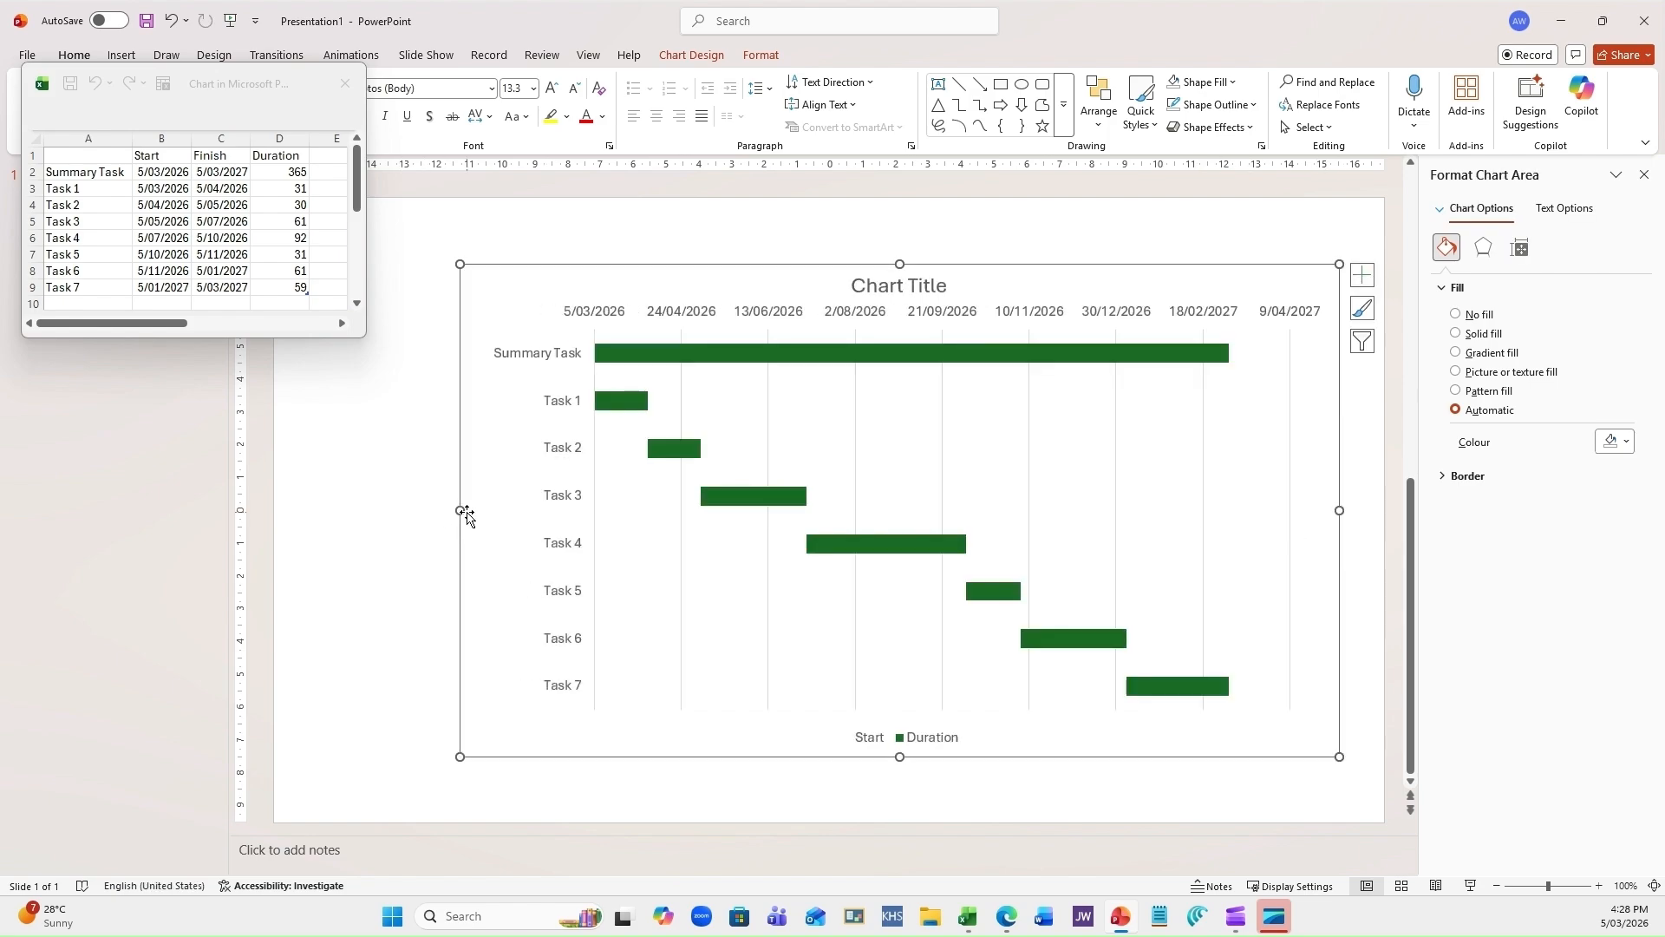
pyautogui.moveTo(460, 510); pyautogui.dragTo(322, 512)
# Change the chart title to "Special Project".
pyautogui.click(843, 286)
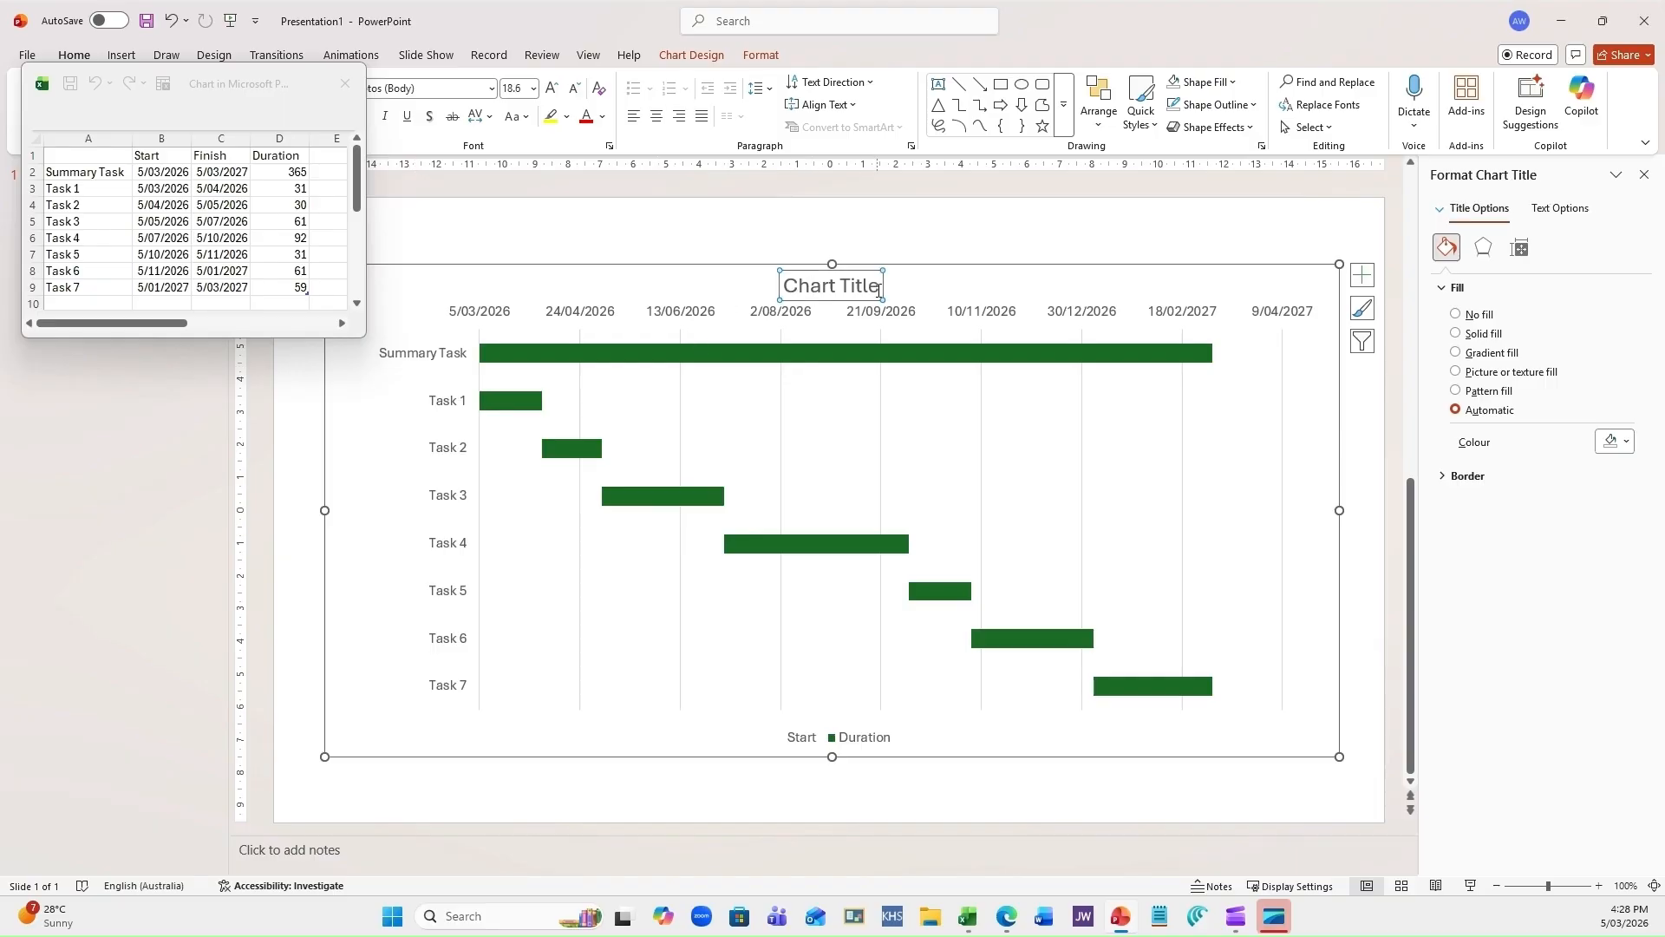
pyautogui.tripleClick(840, 286)
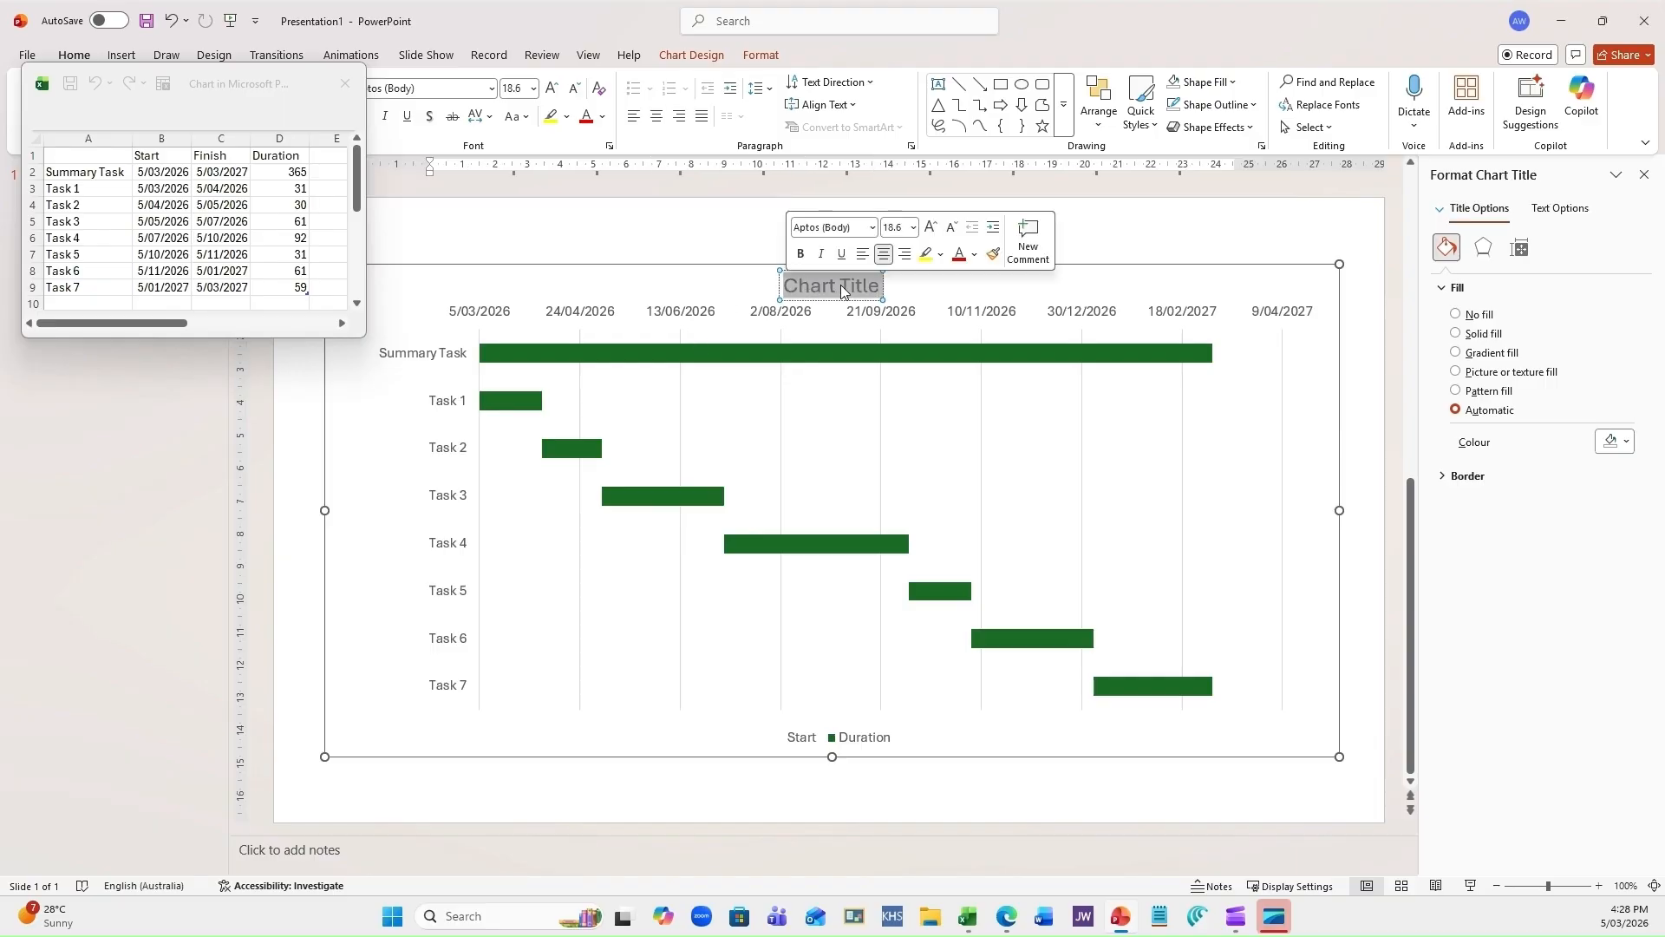
pyautogui.write('Special Project')
pyautogui.click(1070, 238)
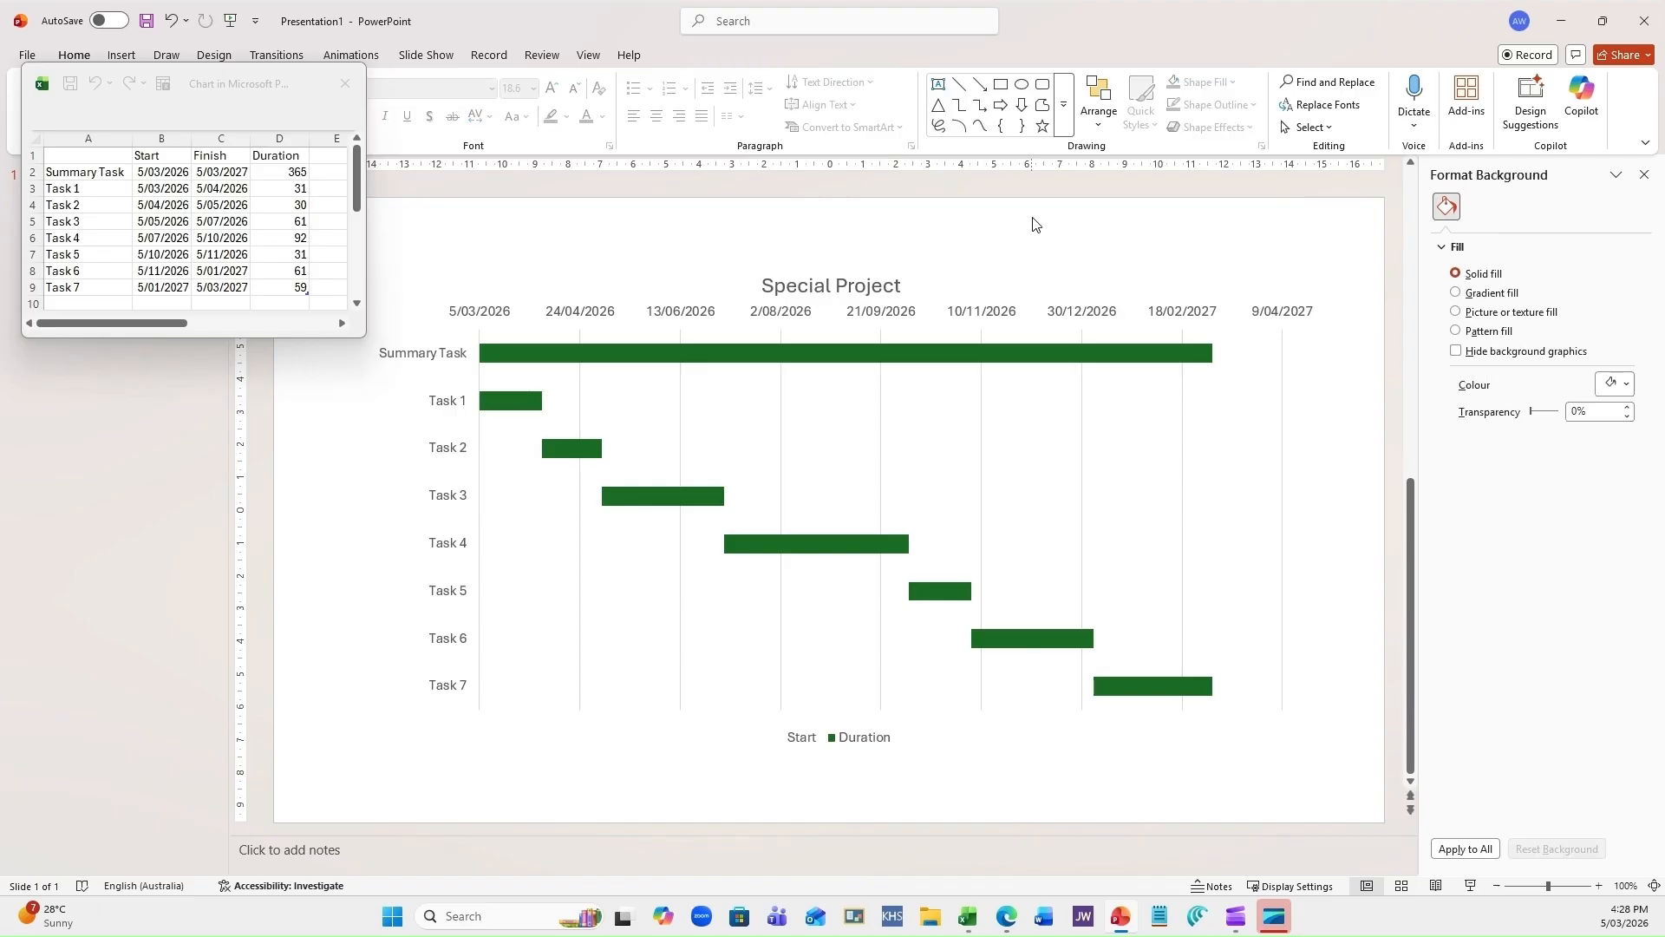
# Enlarge the chart data window slightly and insert a row named "New Task" between Task 4 and Task 5.
pyautogui.click(179, 342)
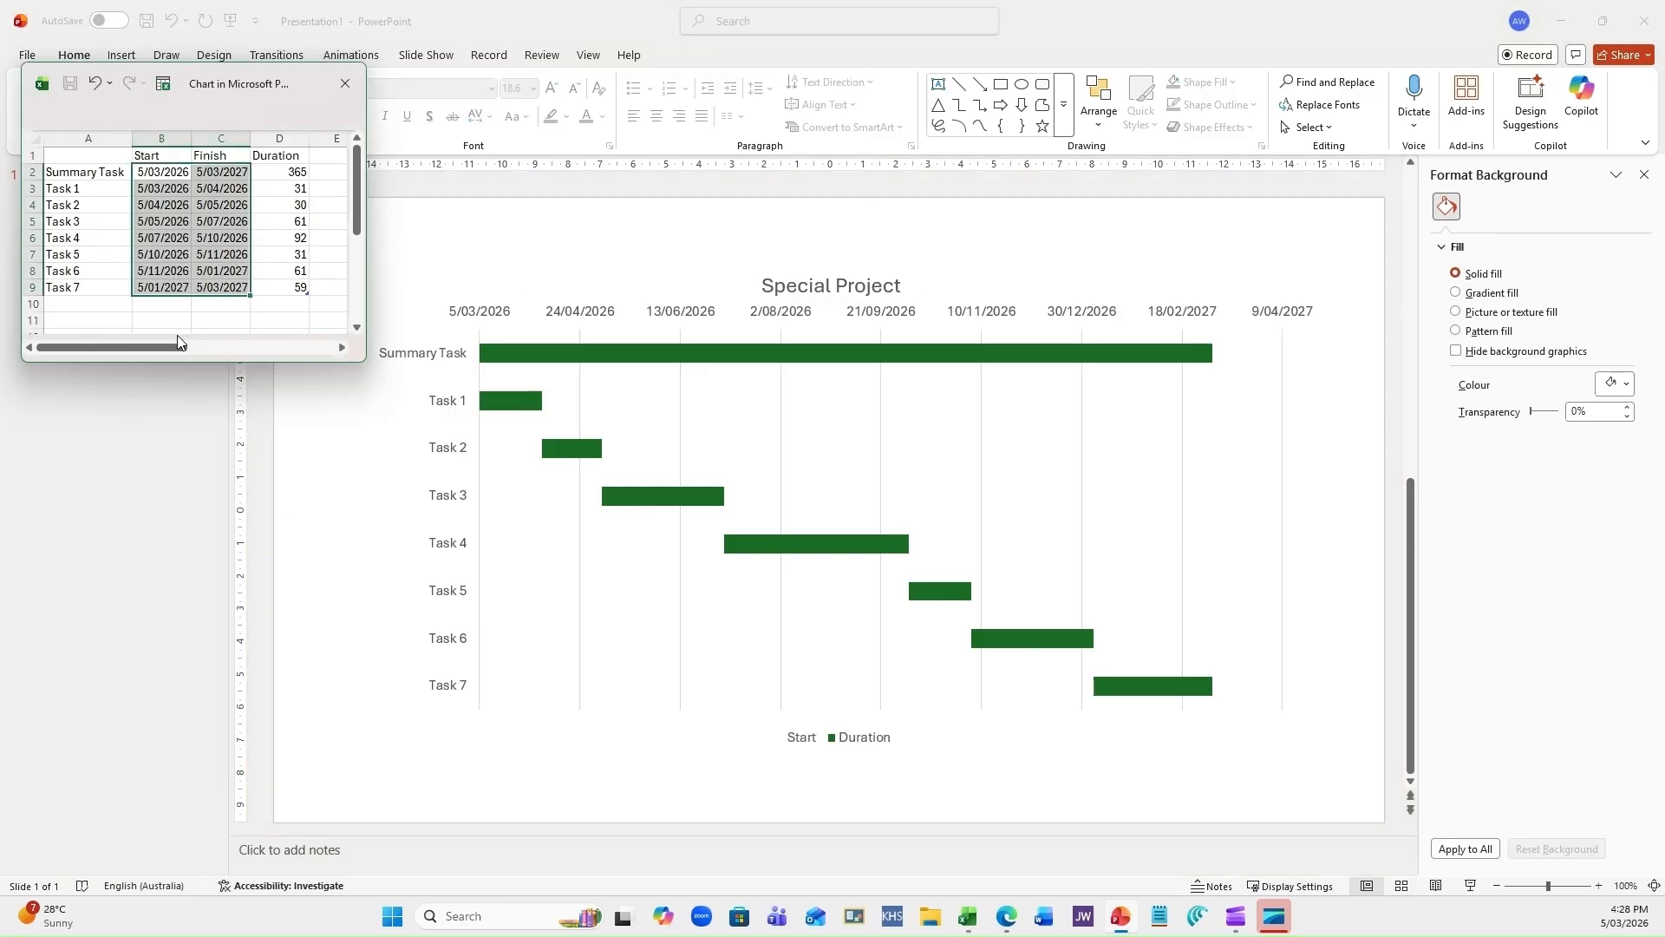
pyautogui.click(86, 271)
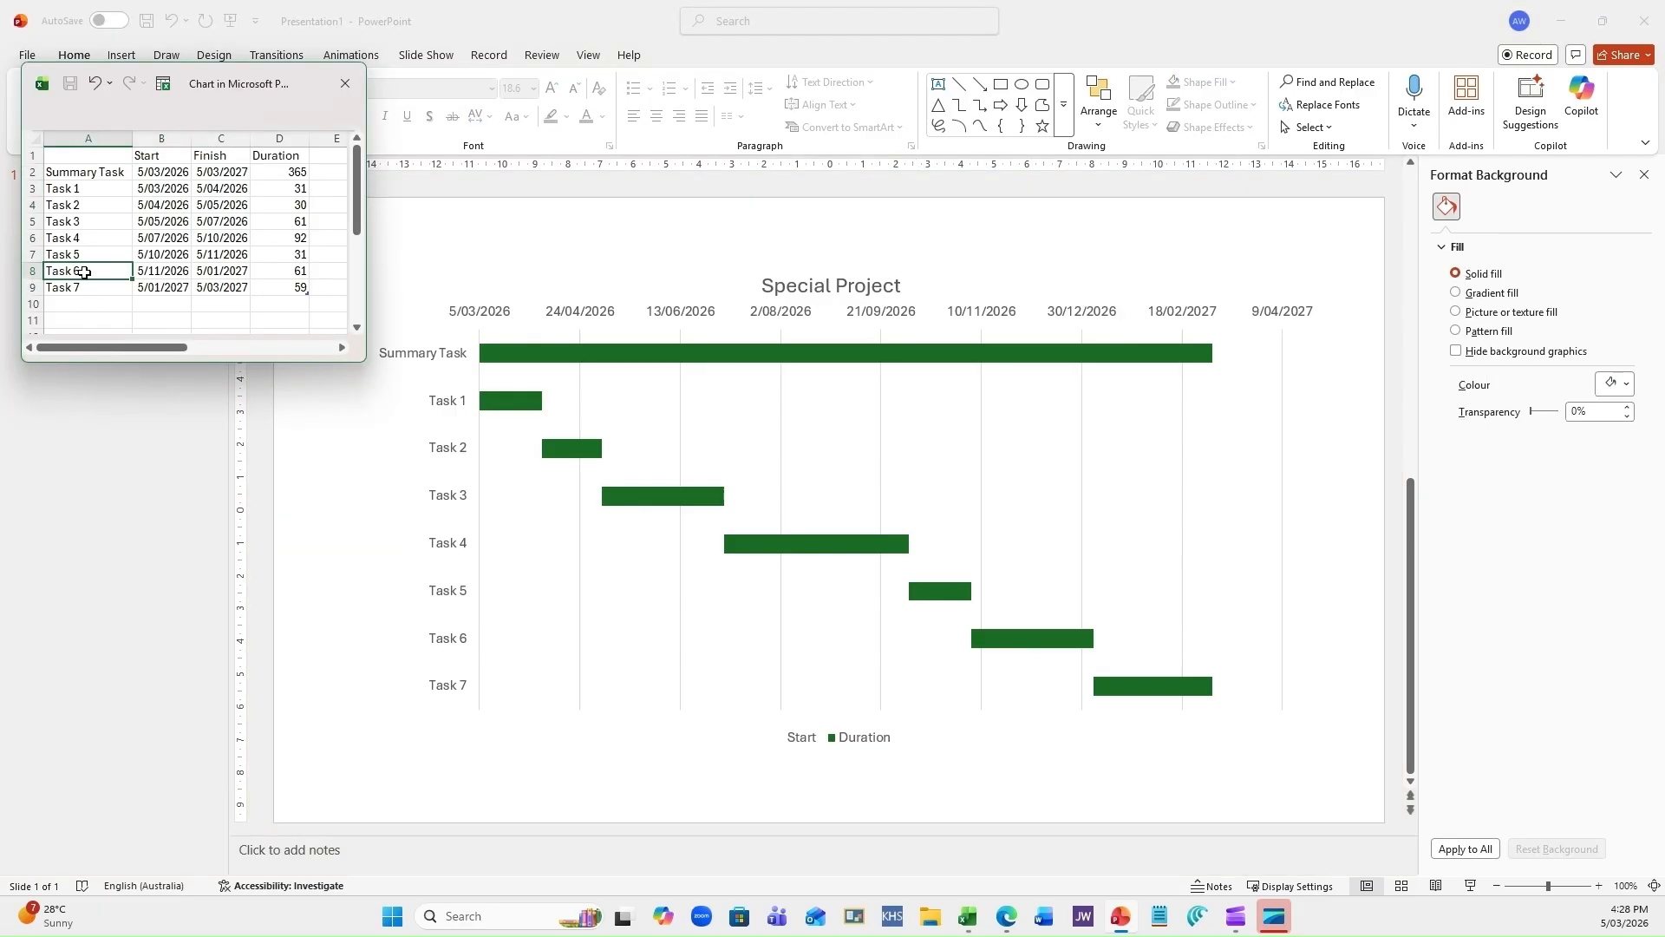
pyautogui.click(29, 254)
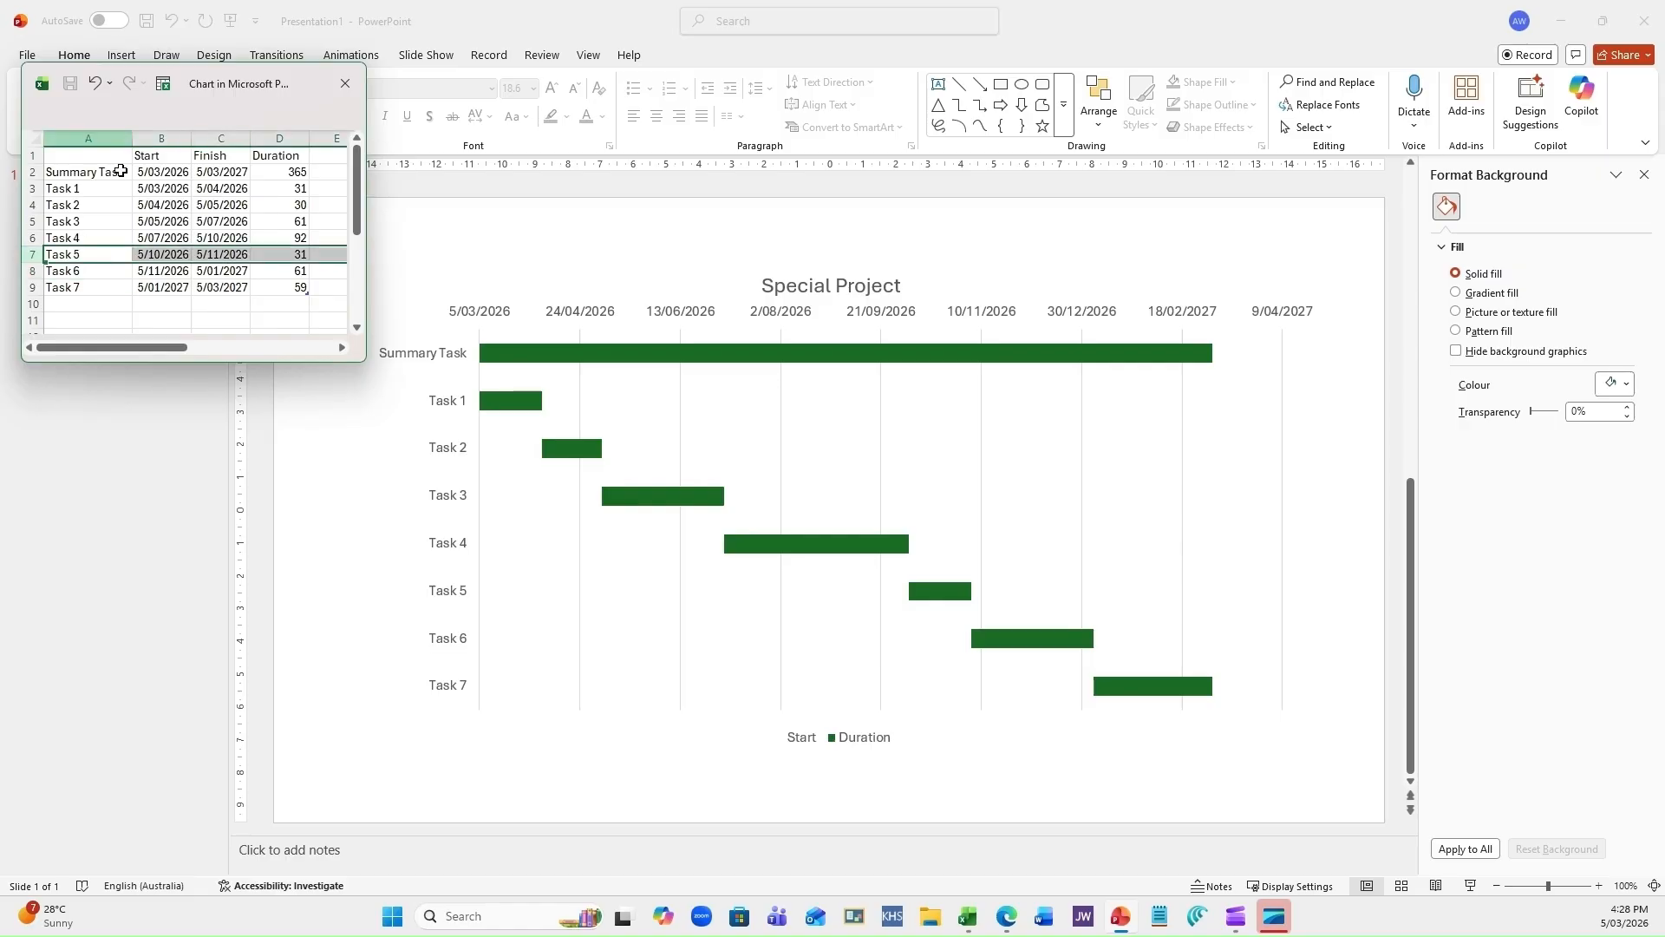
pyautogui.rightClick(29, 254)
pyautogui.click(65, 428)
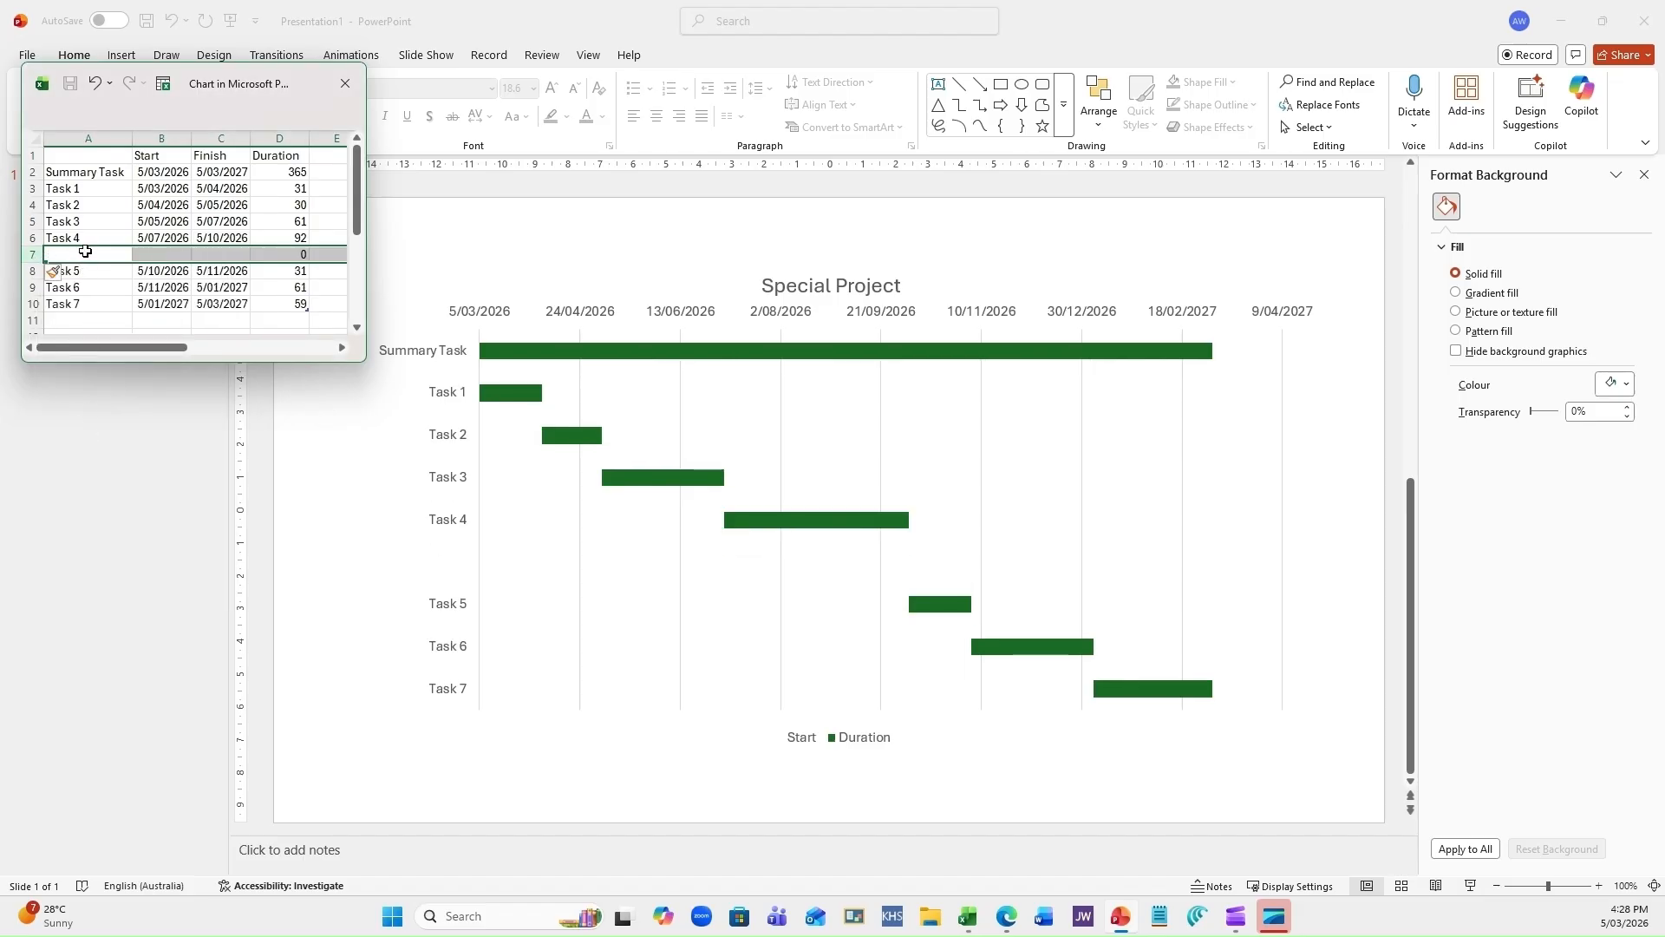
pyautogui.write('New Task')
pyautogui.press('Return')
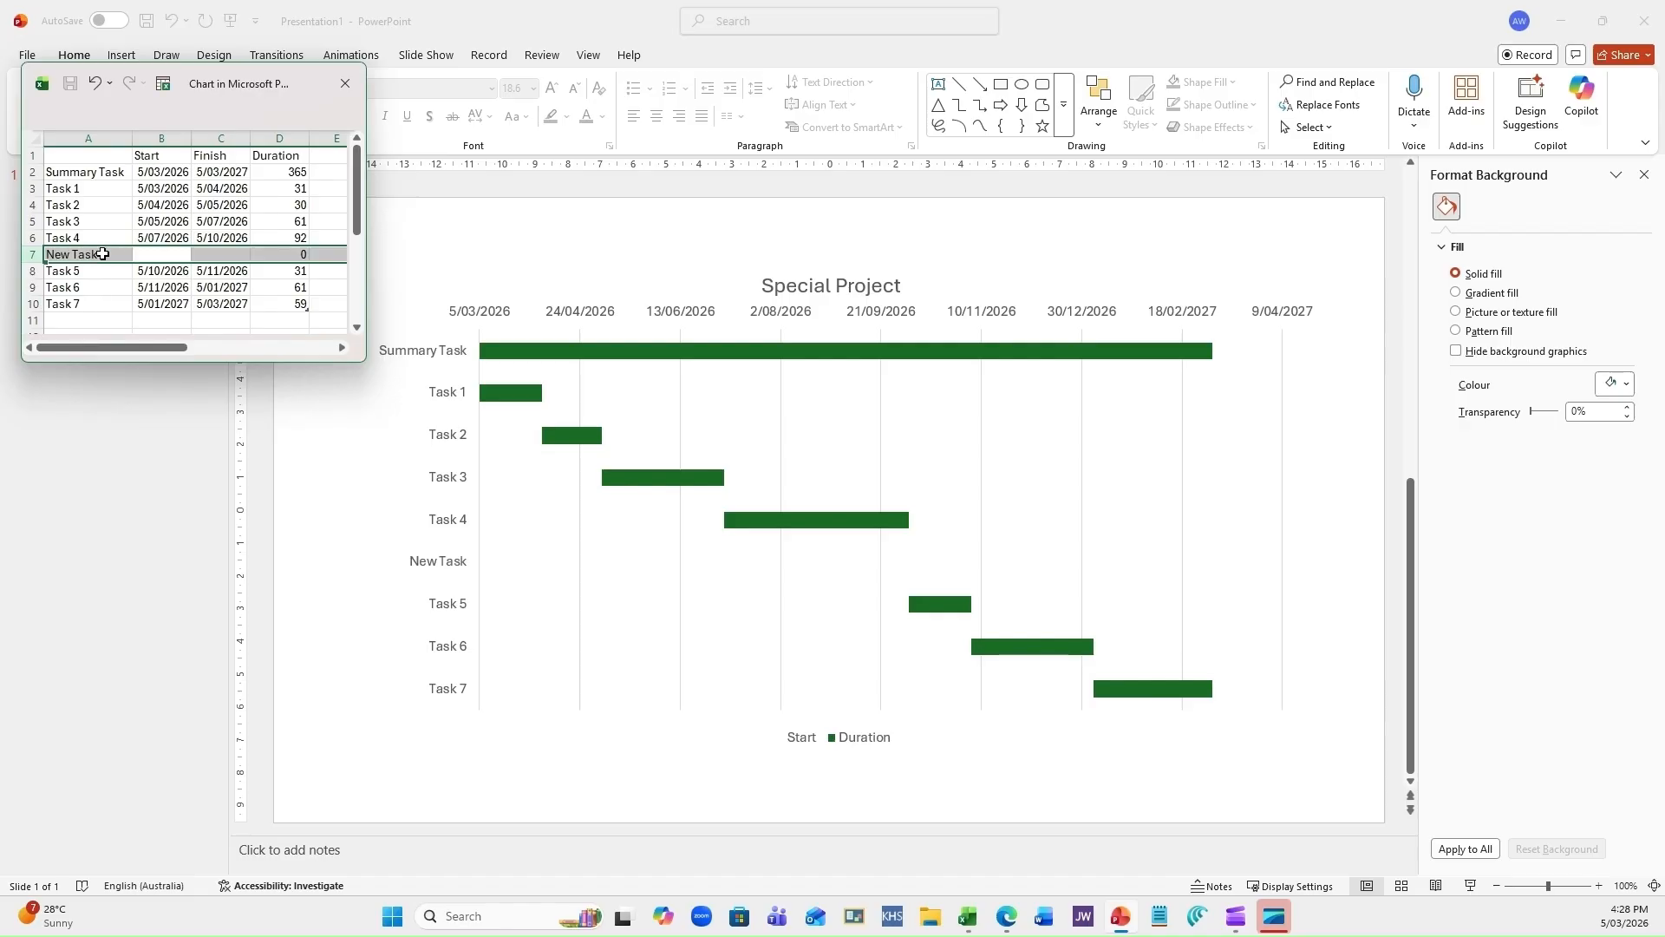
# Copy Task 4's Start, Finish and Duration cells into the New Task row.
pyautogui.click(178, 240)
pyautogui.moveTo(178, 239); pyautogui.dragTo(279, 241)
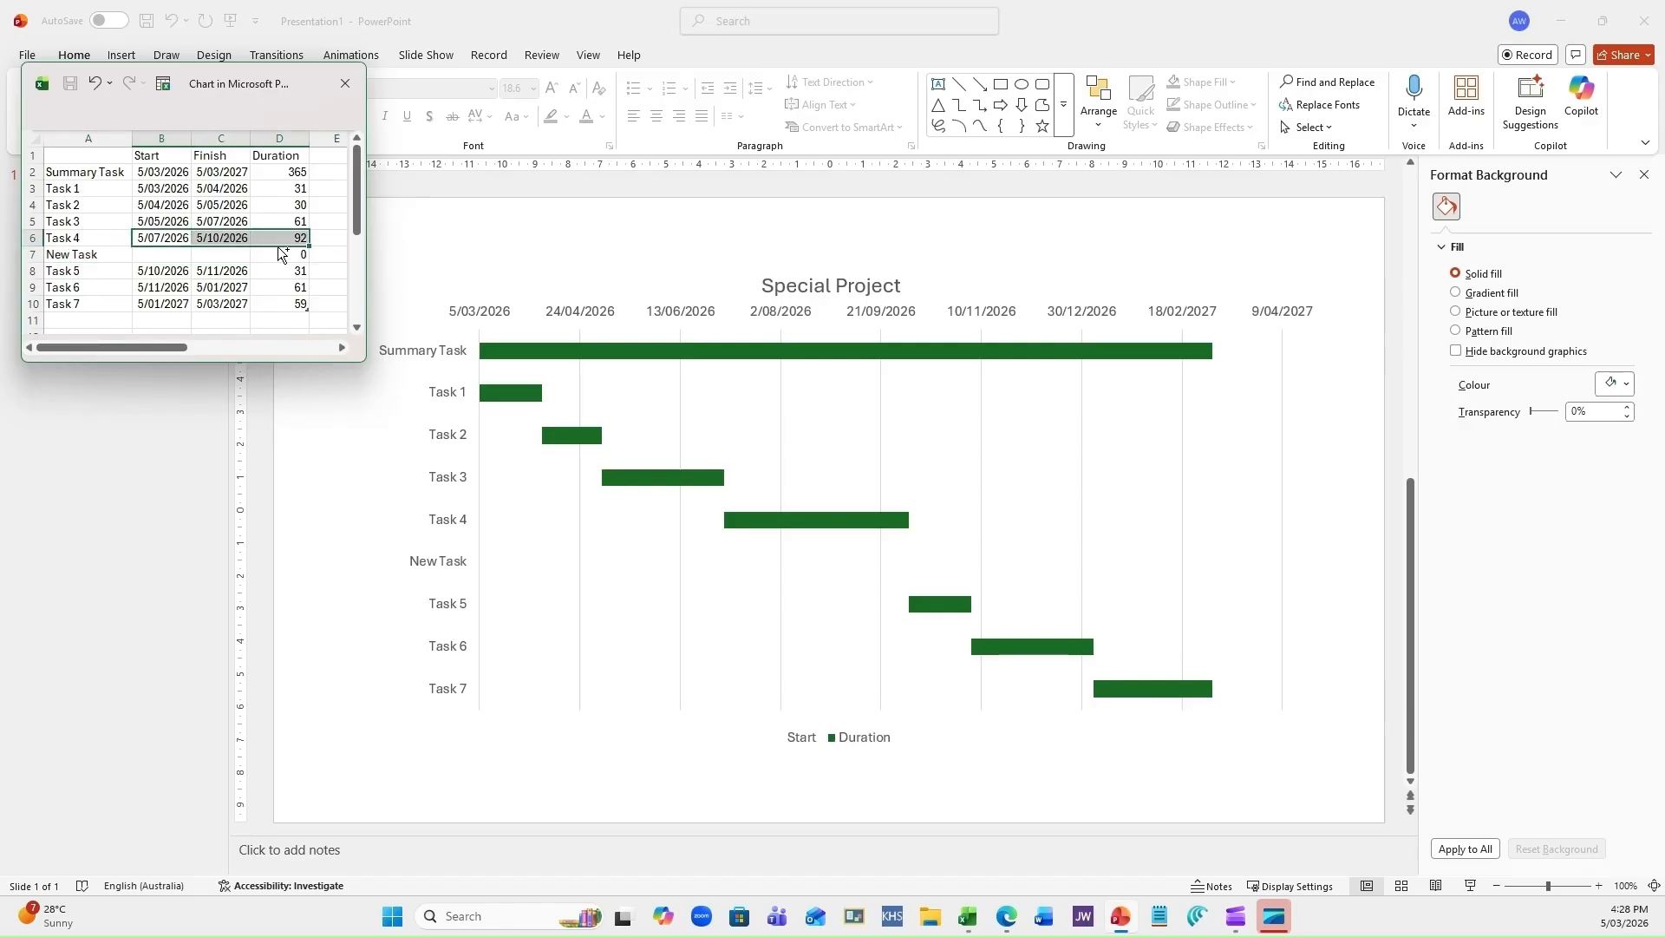
pyautogui.hotkey('ctrl', 'c')
pyautogui.click(193, 251)
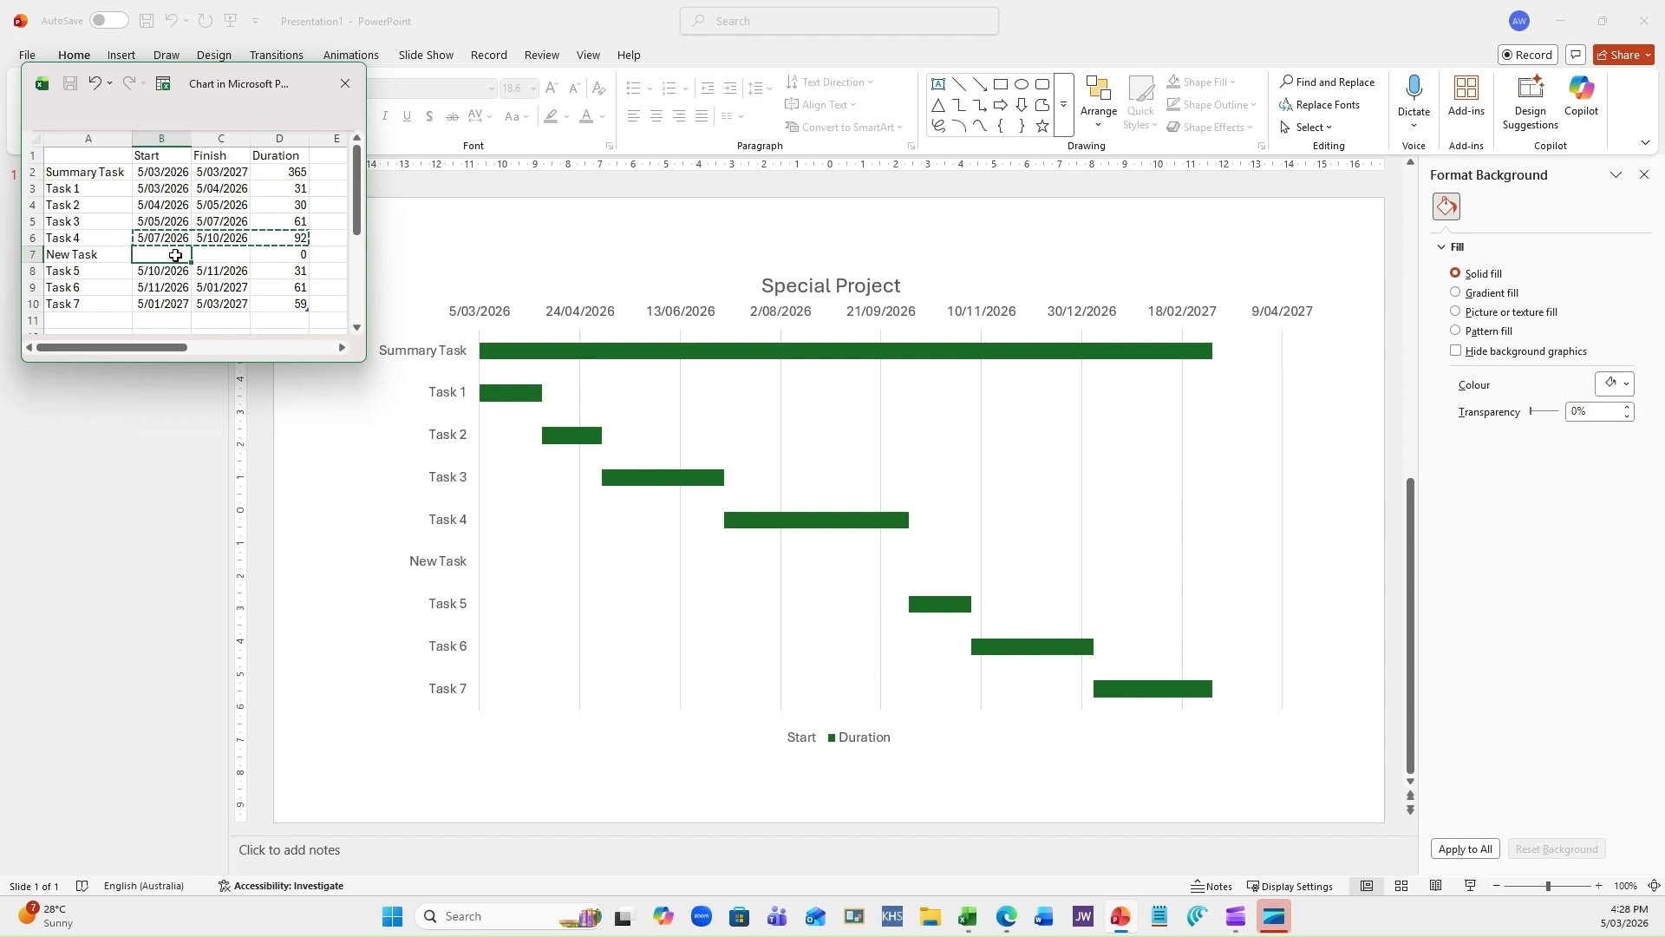
pyautogui.hotkey('ctrl', 'v')
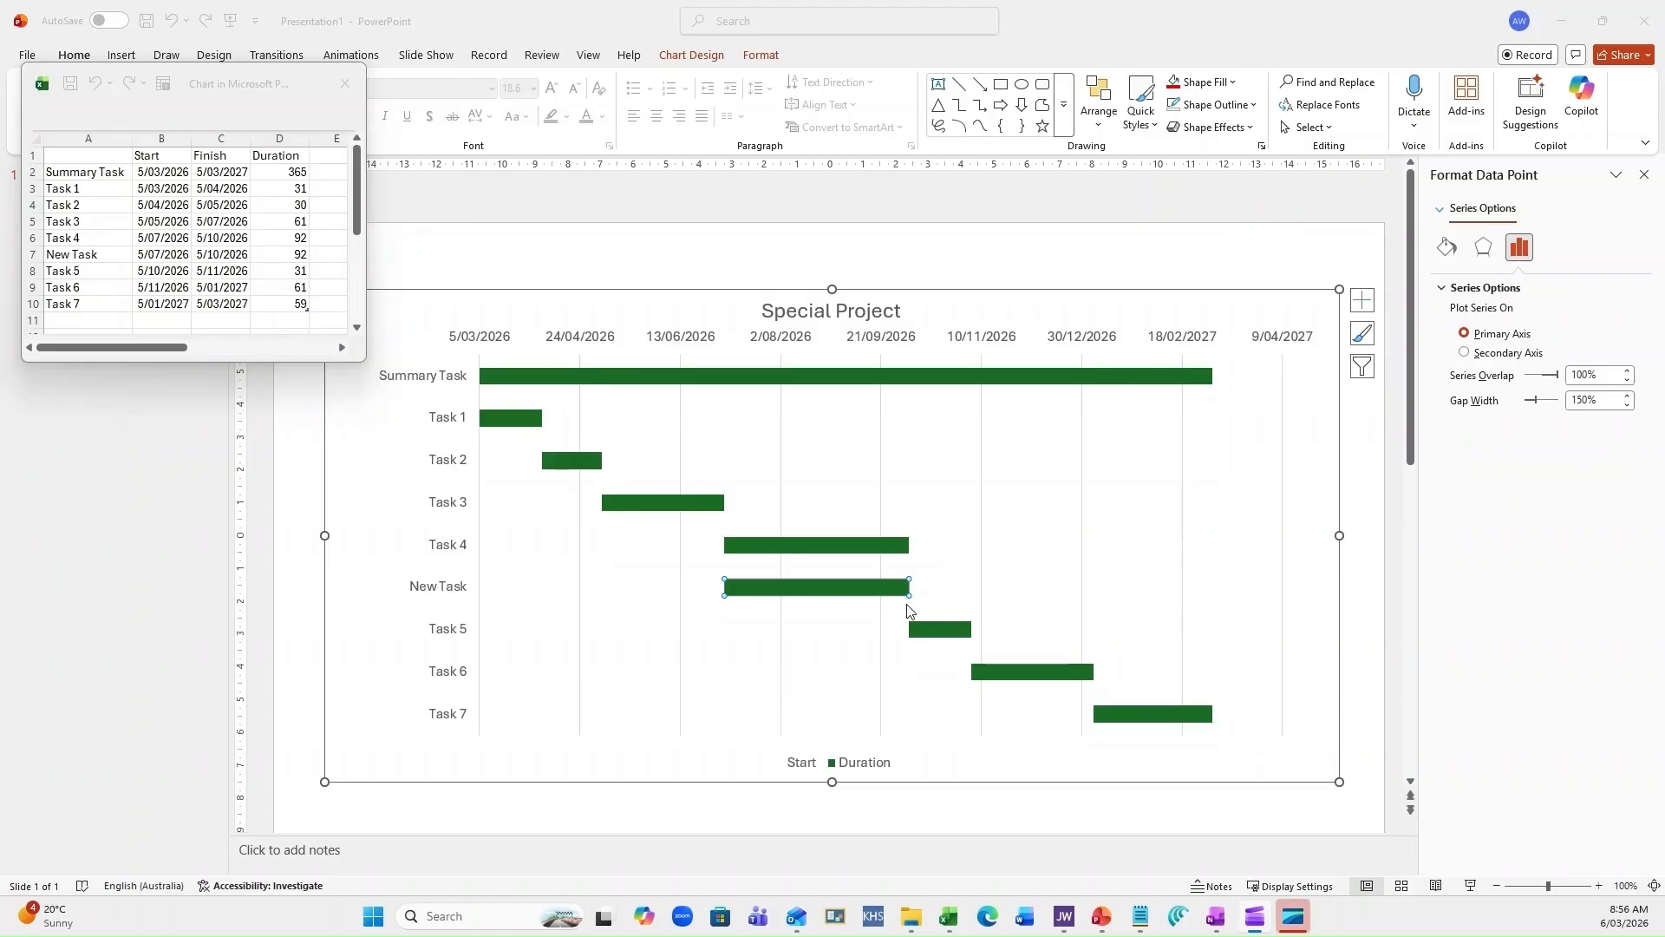
# Fill only Task 4's duration bar with the standard colour Red.
pyautogui.click(802, 625)
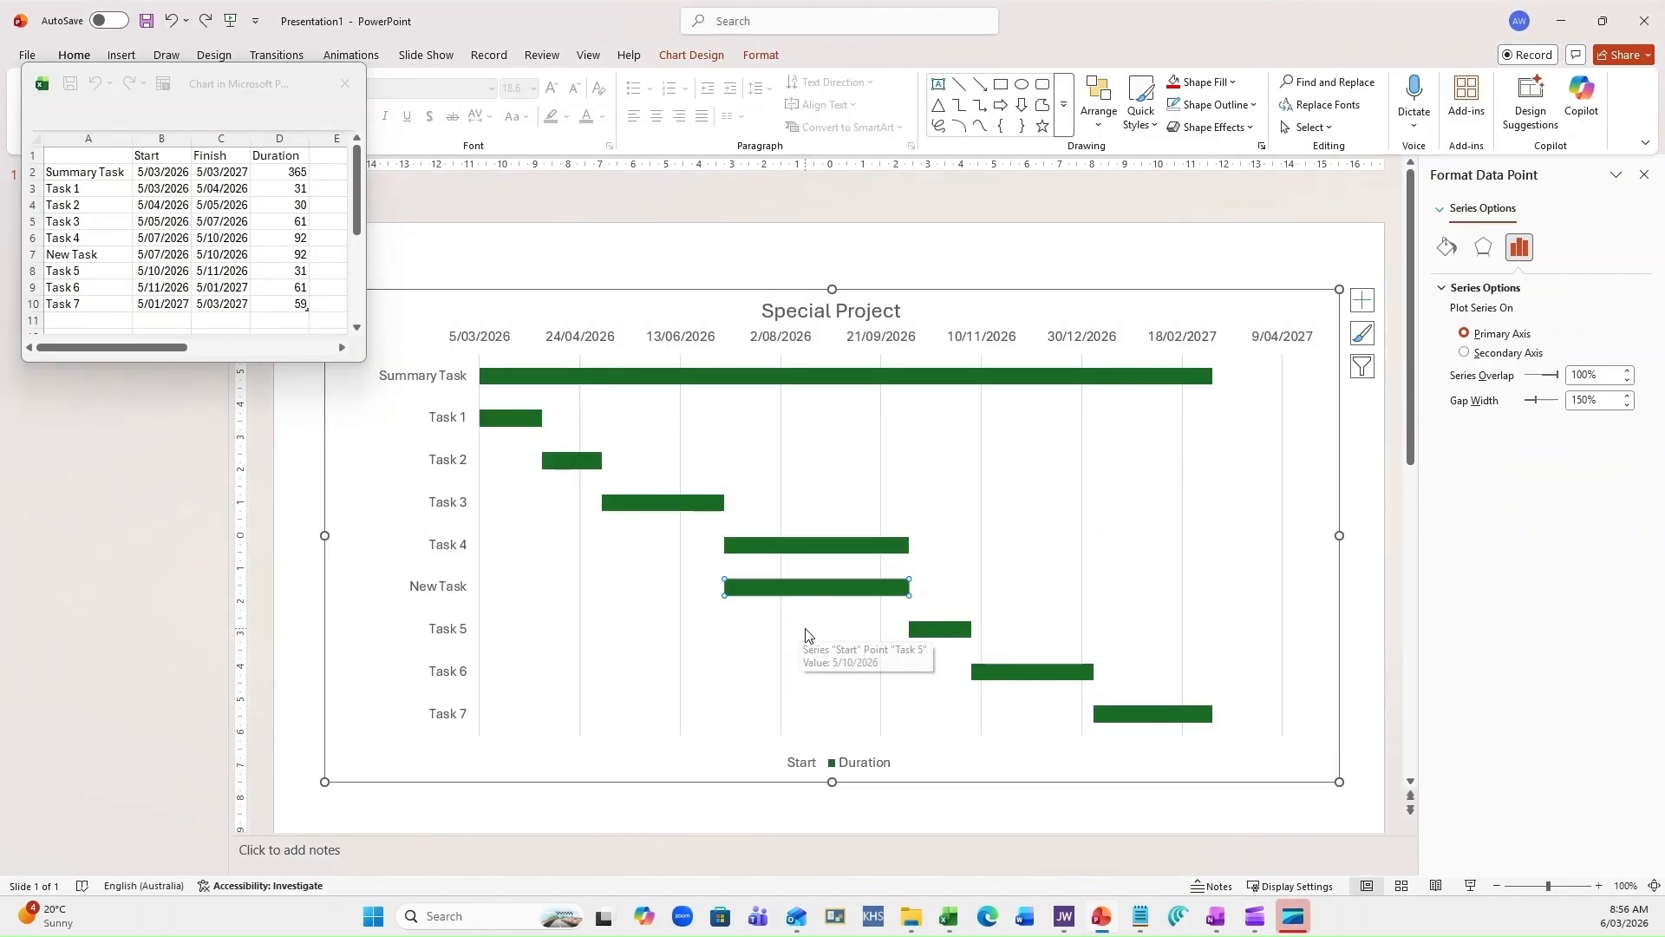
pyautogui.click(822, 487)
pyautogui.moveTo(830, 539)
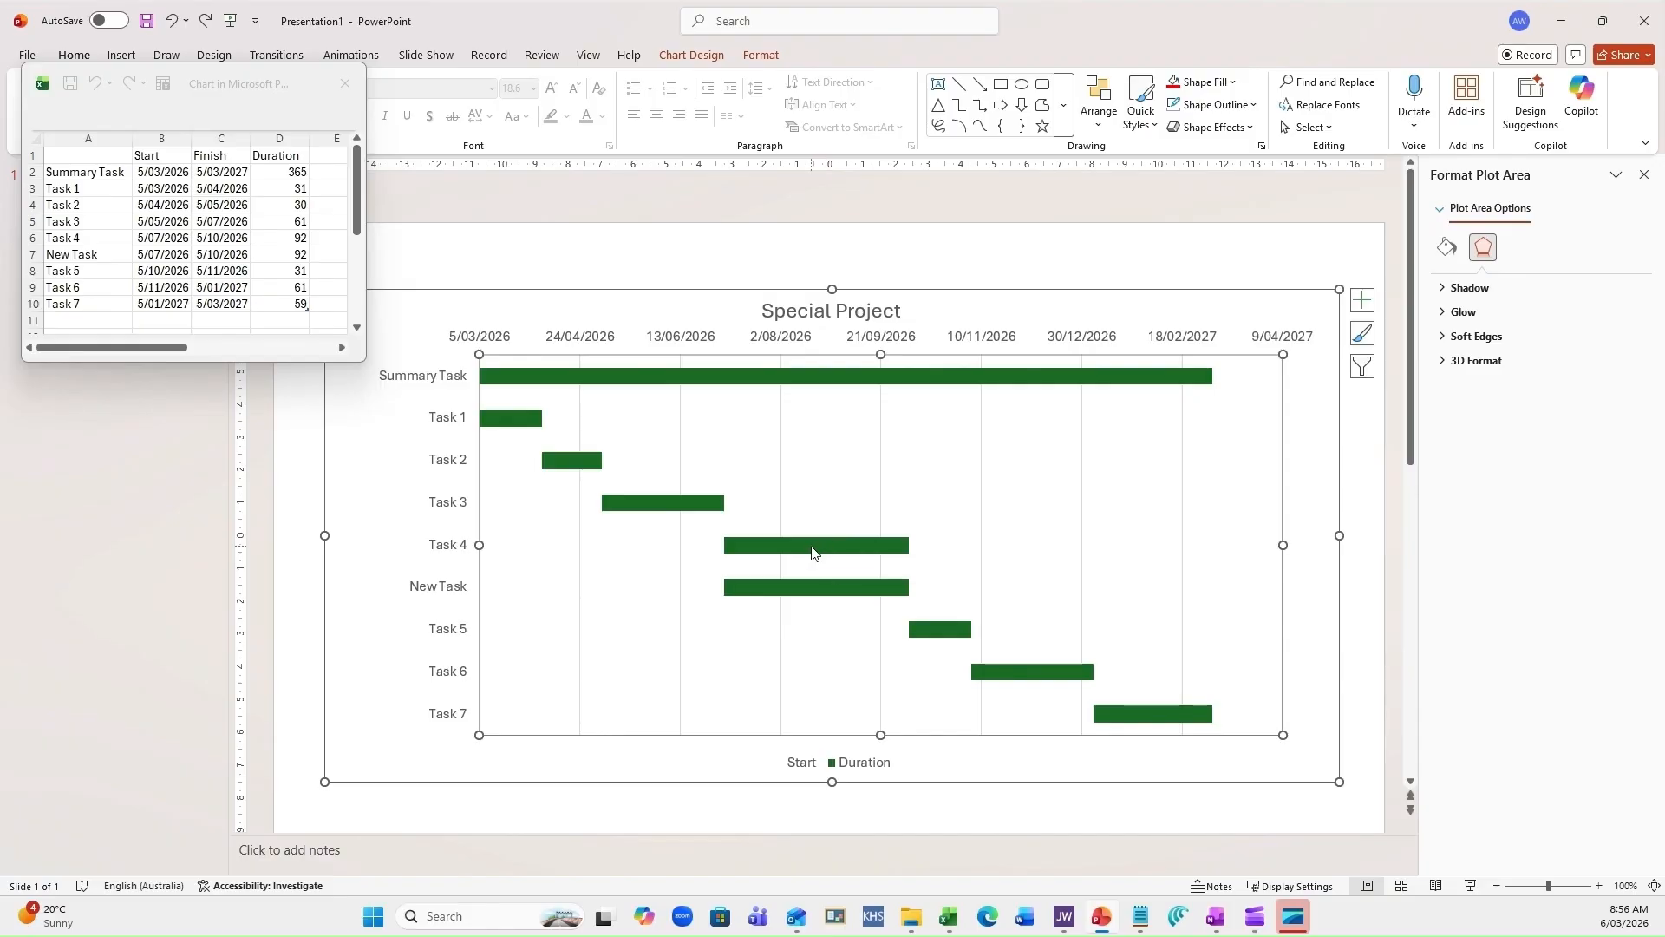
pyautogui.click(813, 552)
pyautogui.click(814, 552)
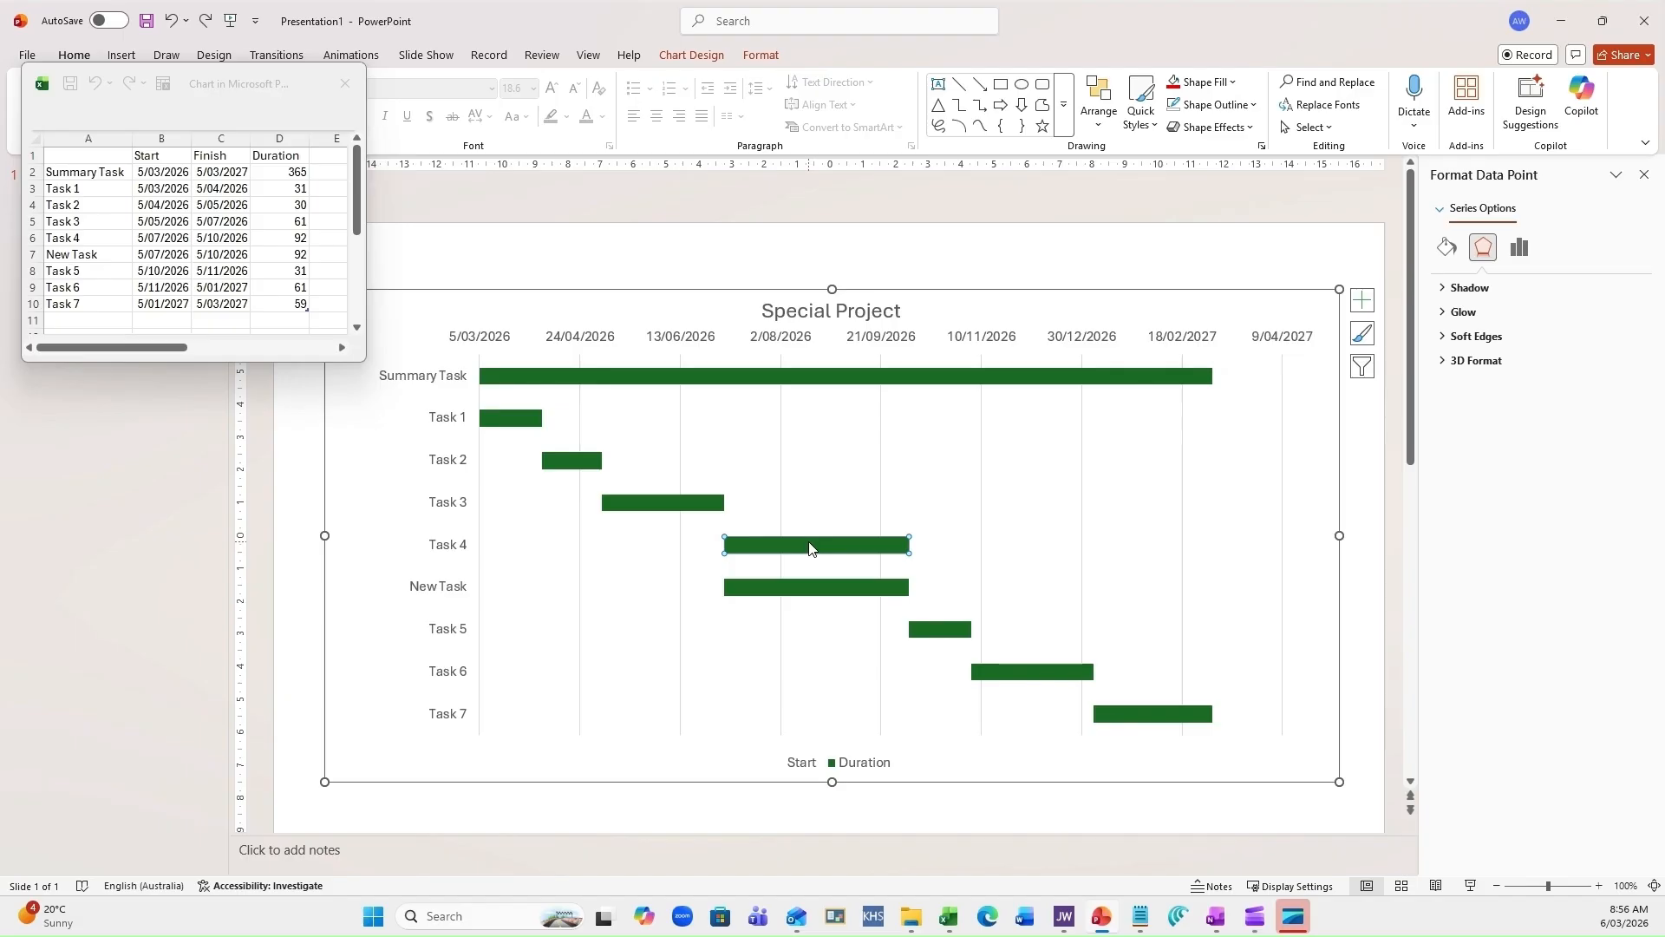
pyautogui.rightClick(808, 548)
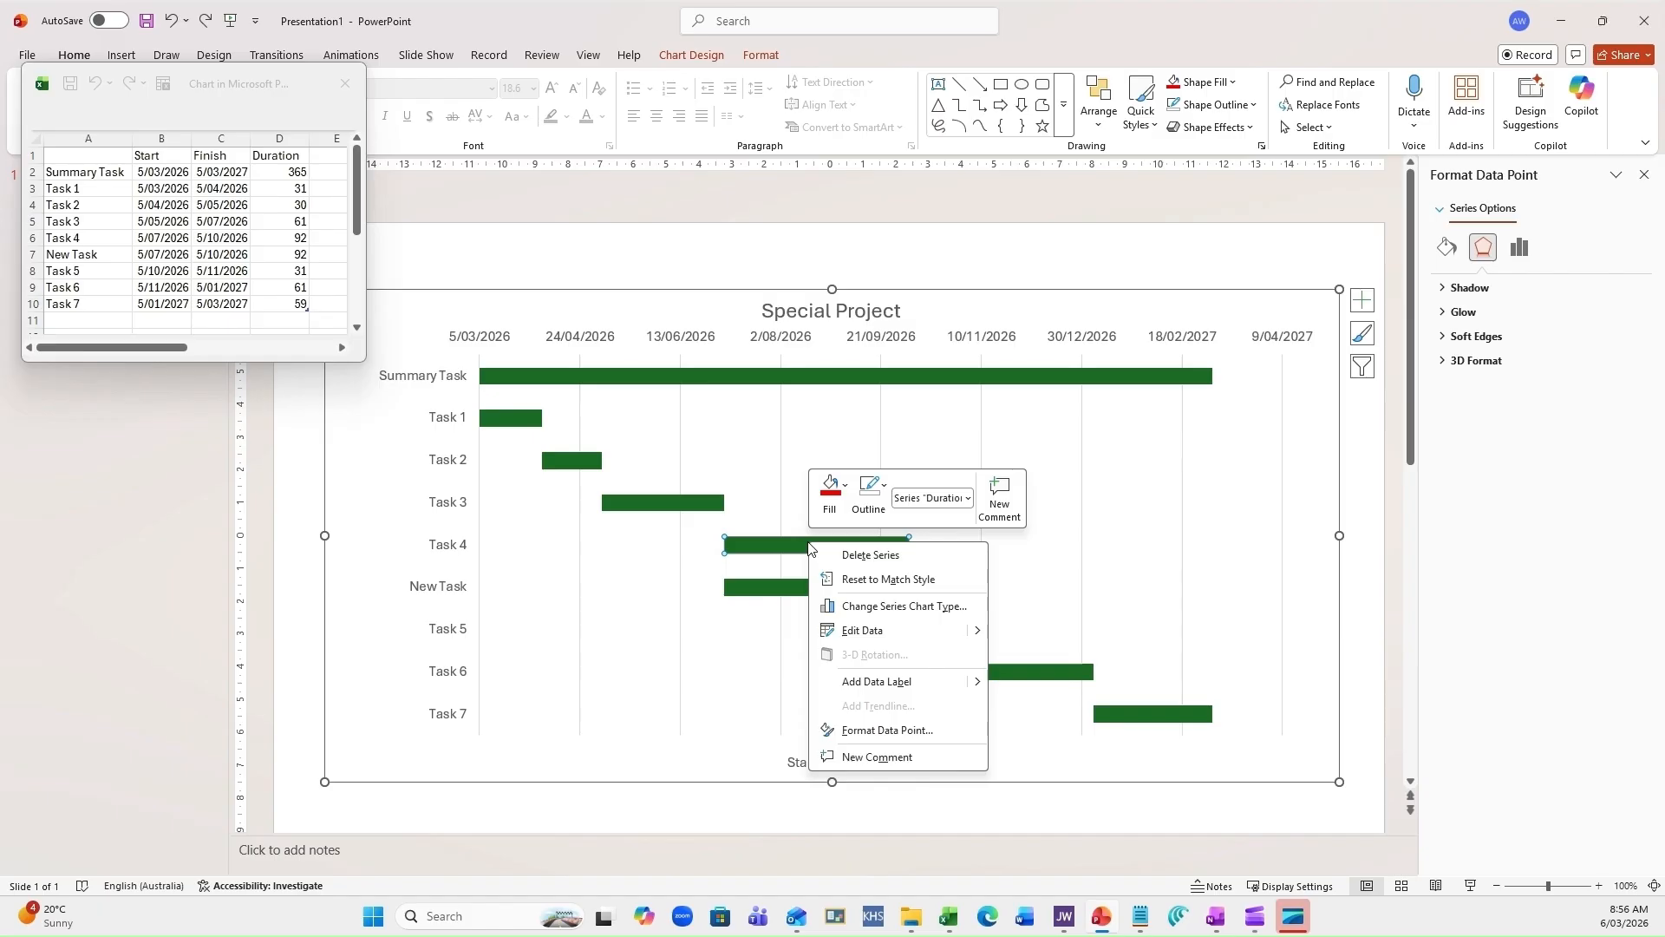
pyautogui.click(830, 490)
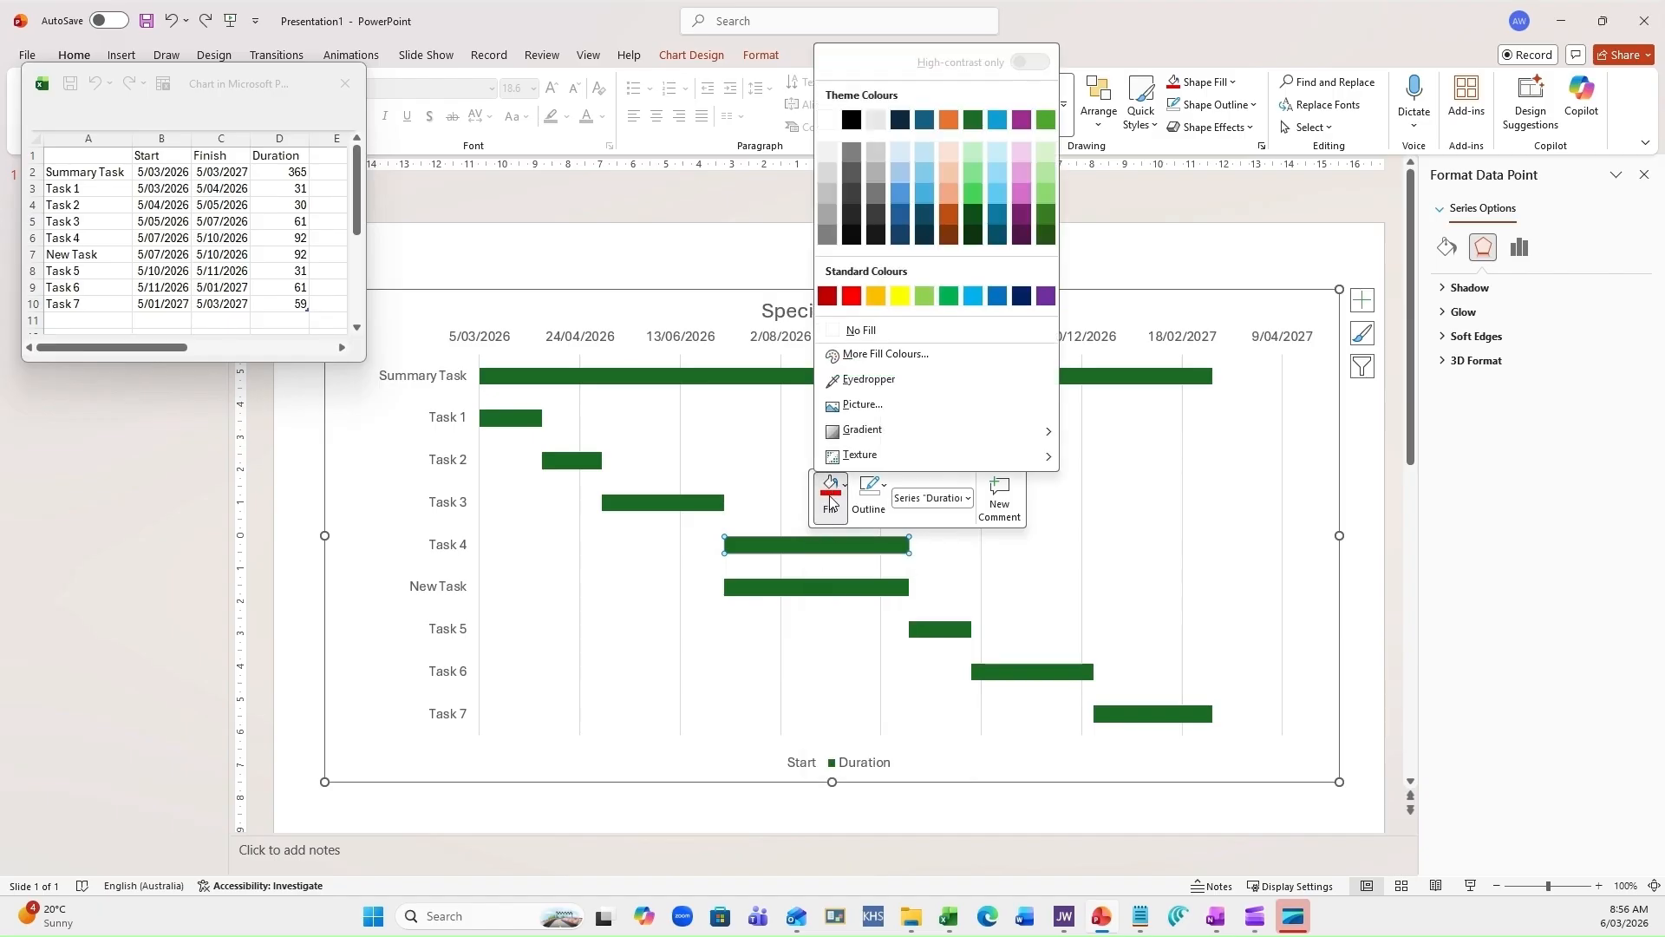
pyautogui.click(853, 299)
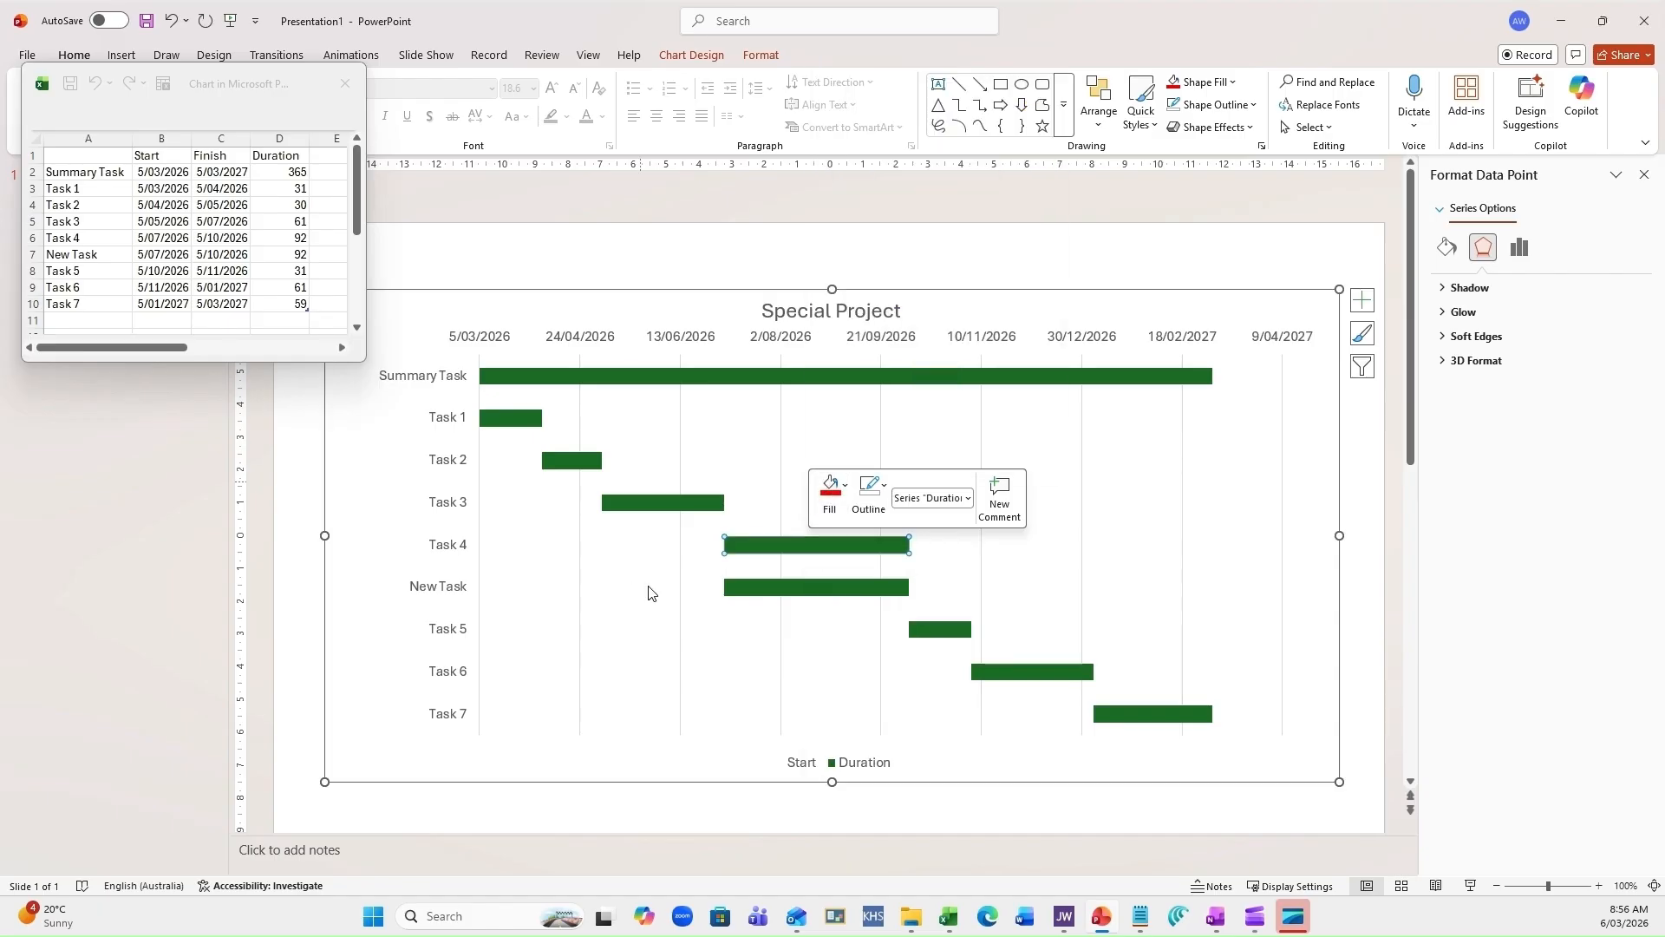
pyautogui.click(748, 672)
pyautogui.click(368, 681)
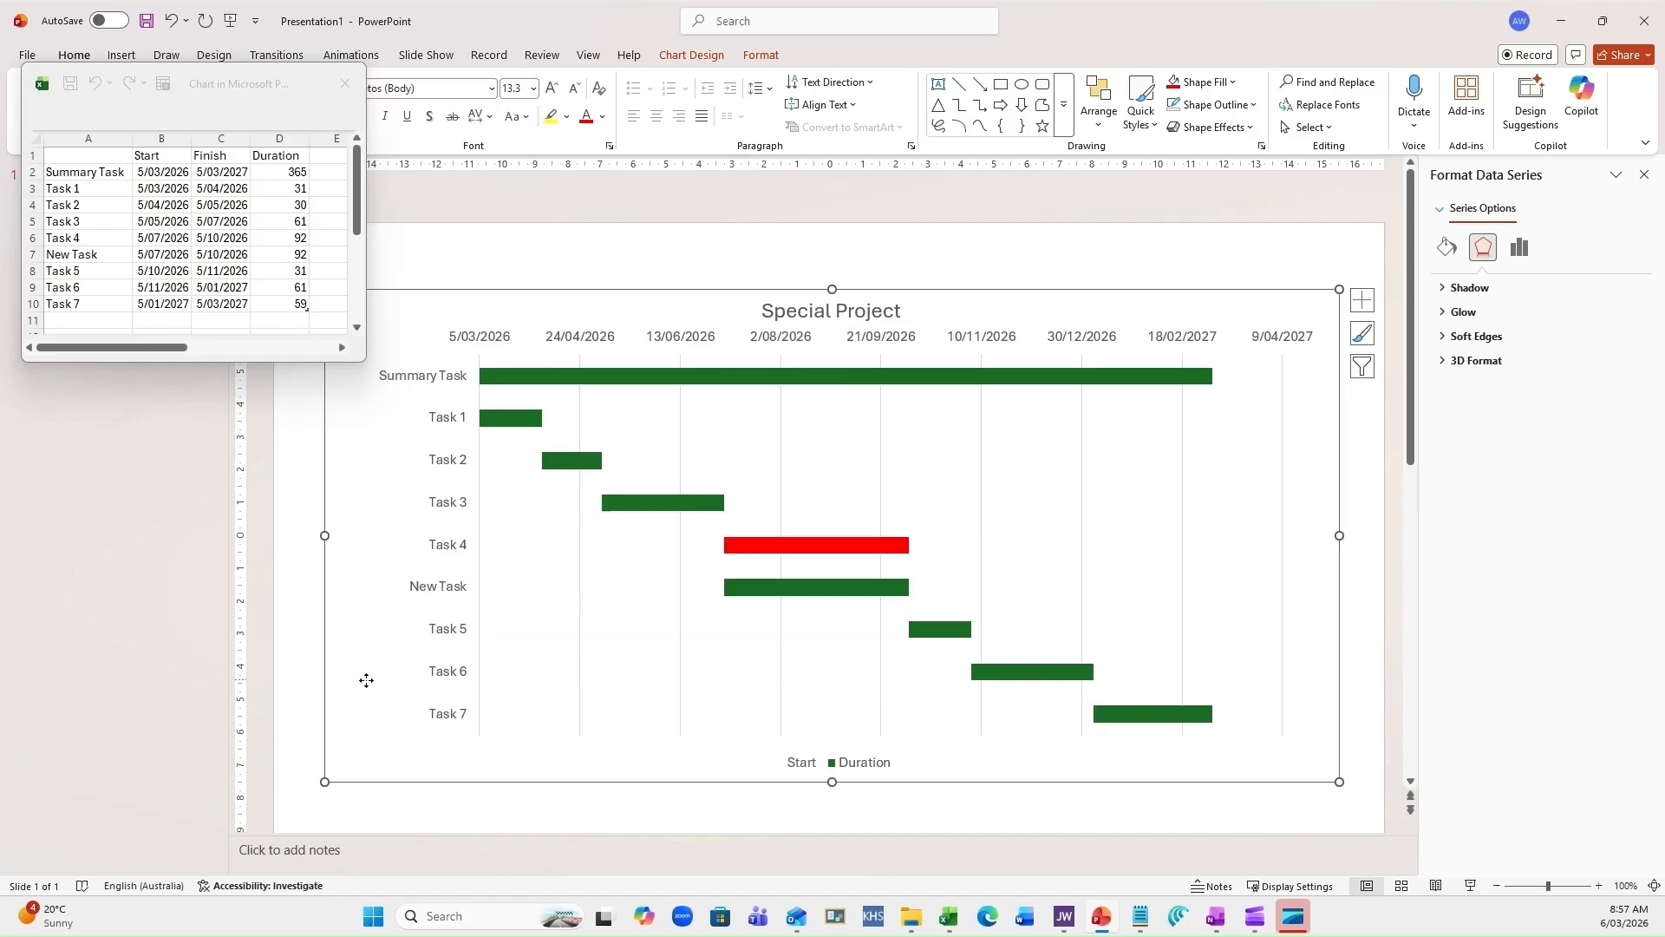